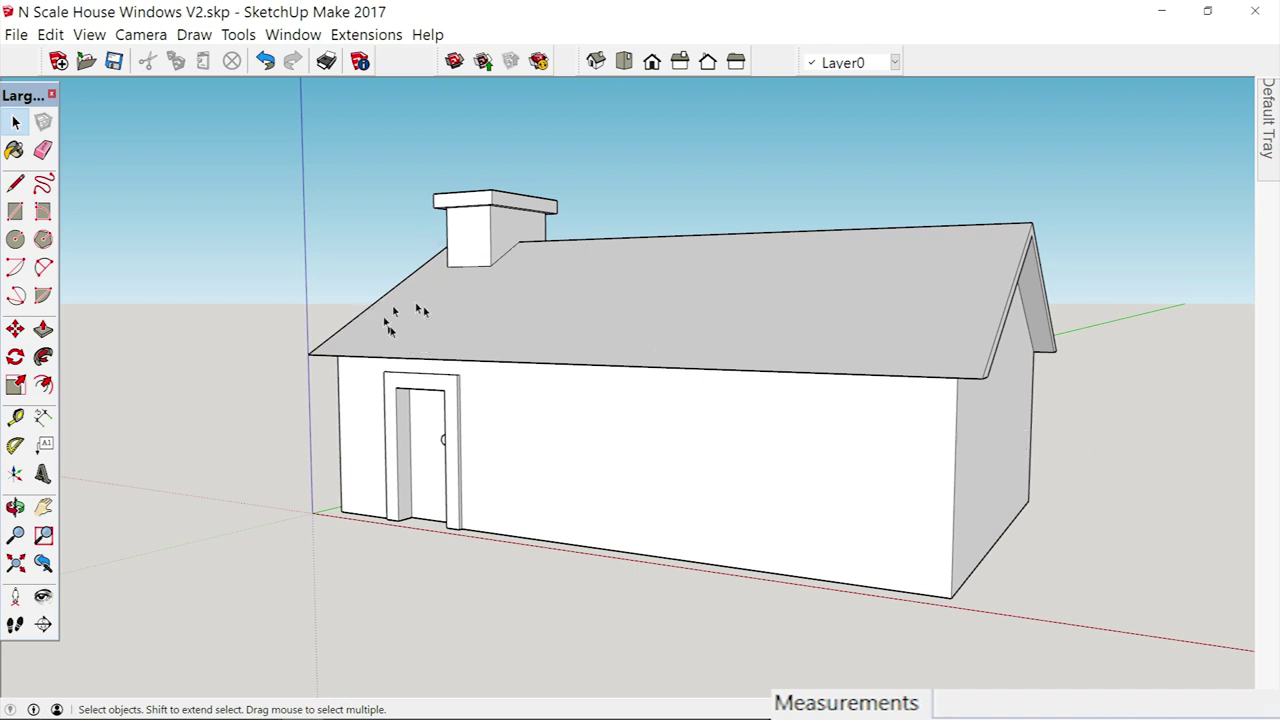
- Place a vertical guide on the front wall 34 mm in from its right edge with the Tape Measure
middle_click_drag(490, 326, 489, 326)
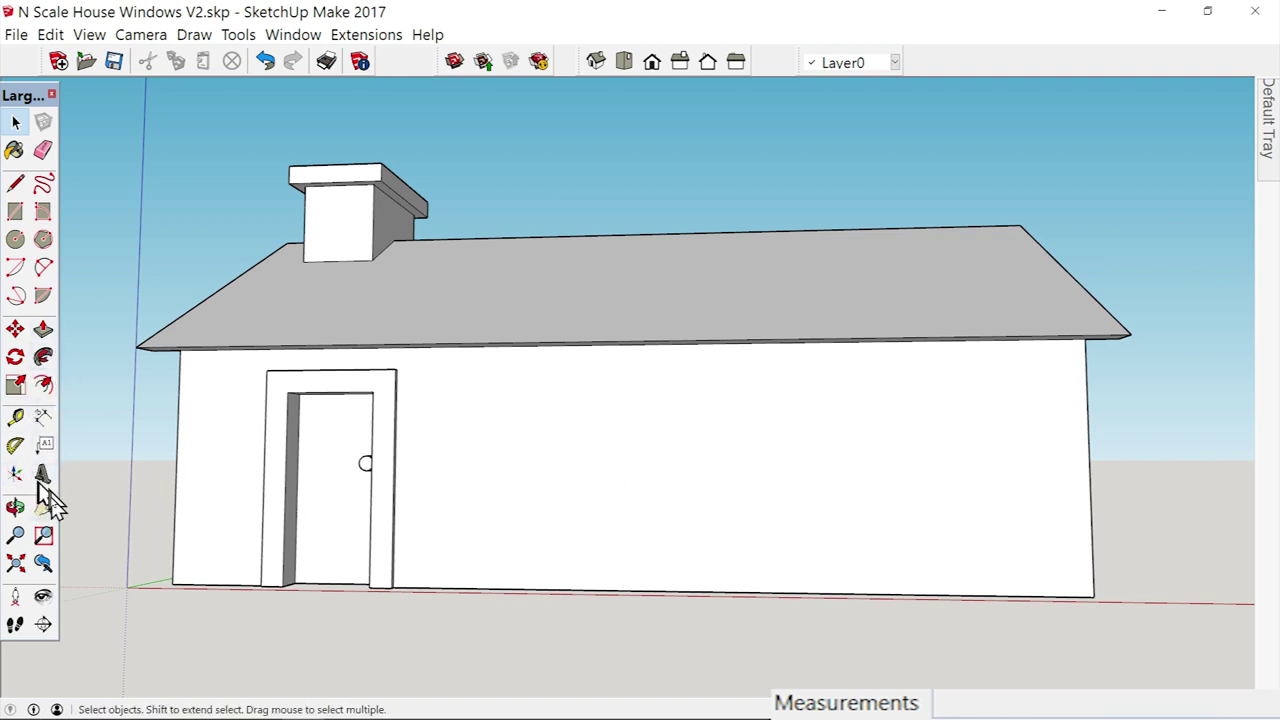
left_click(15, 416)
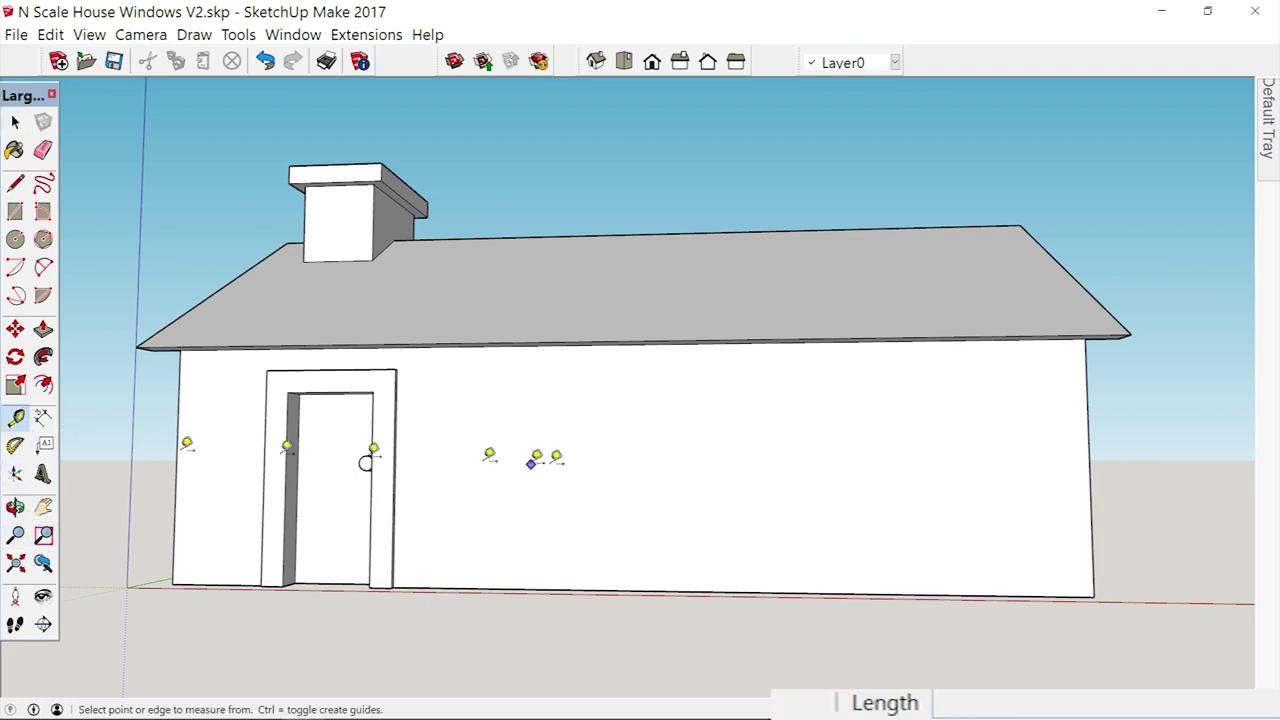
left_click(1089, 451)
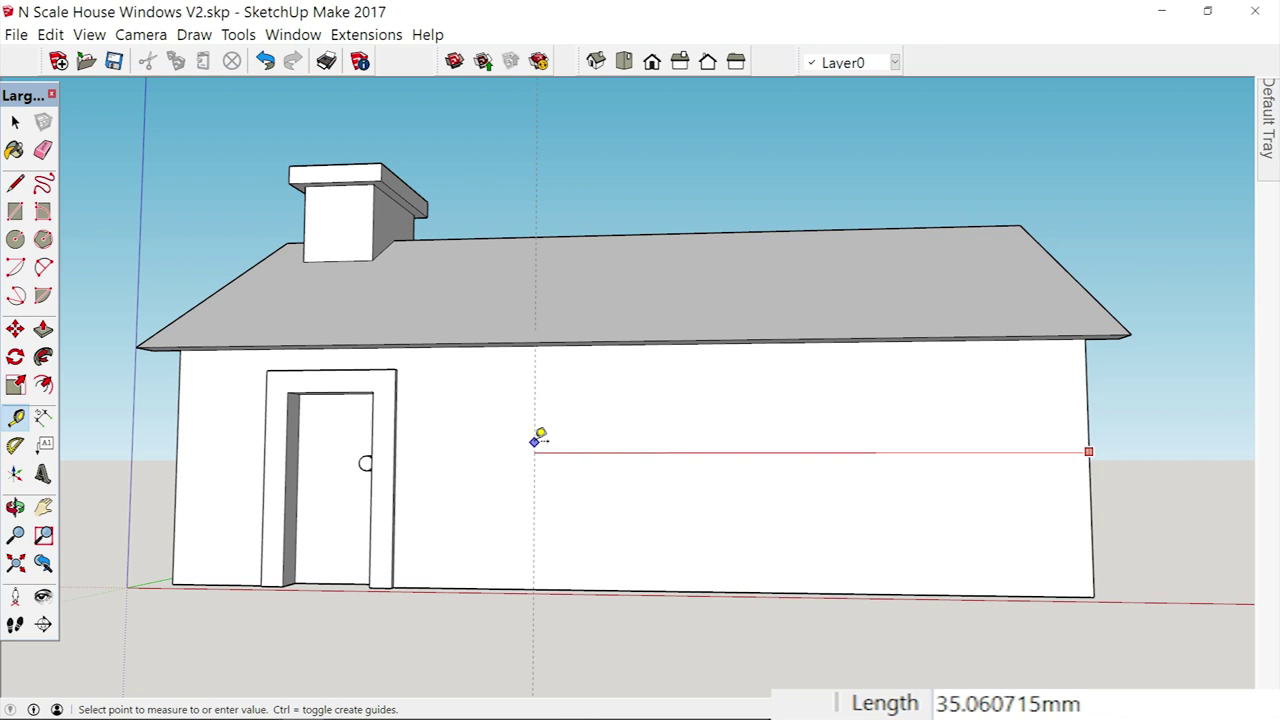
type("34")
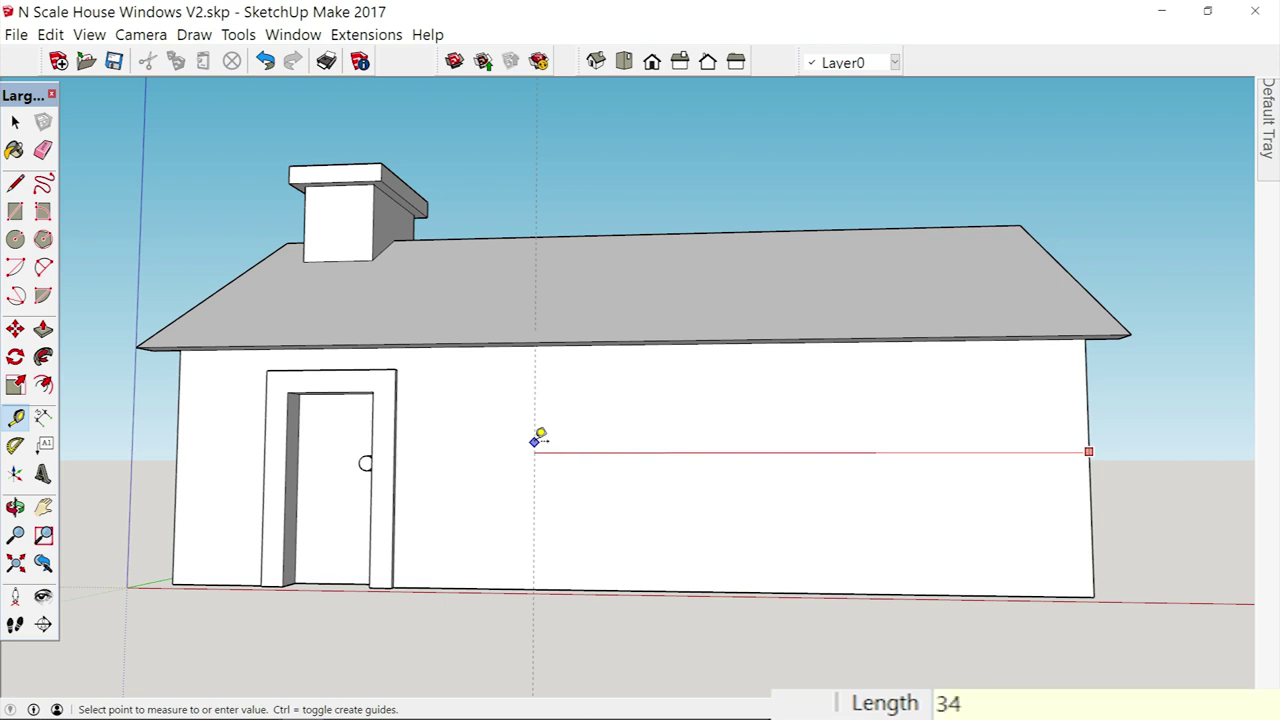
key("Return")
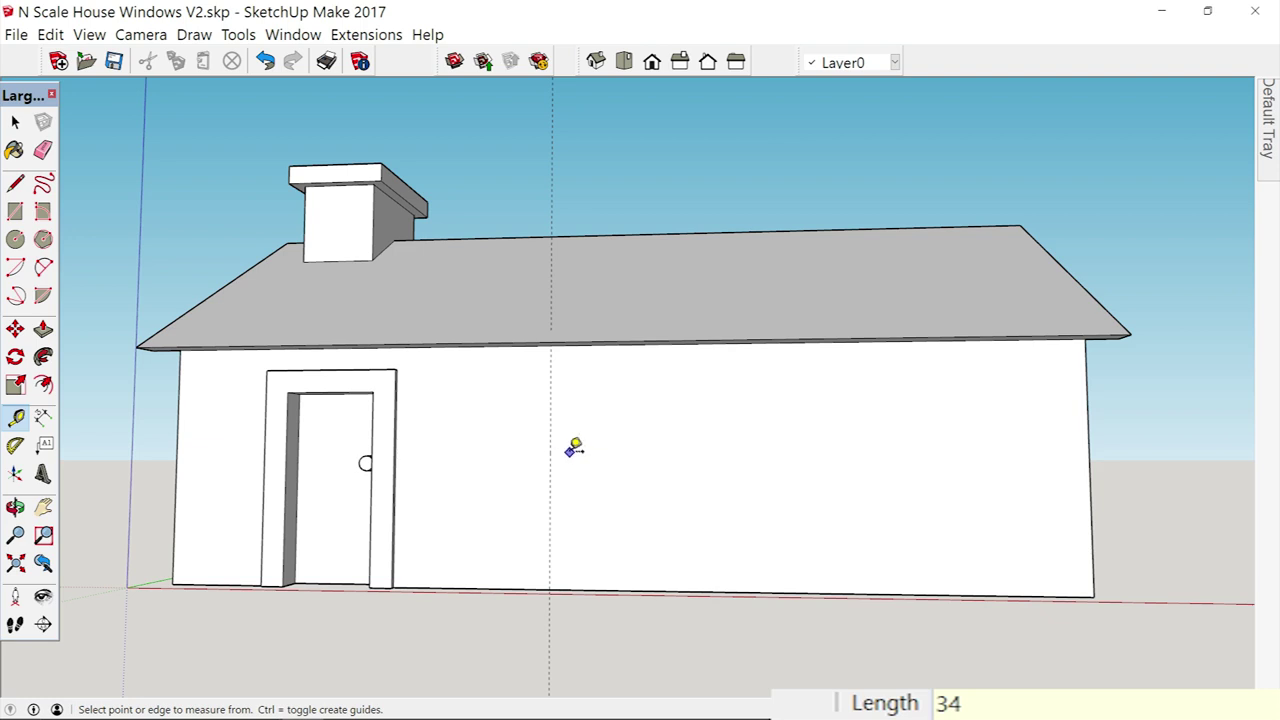
- Add a second vertical guide 6 mm to the right of the first one to mark the window's width
left_click(550, 456)
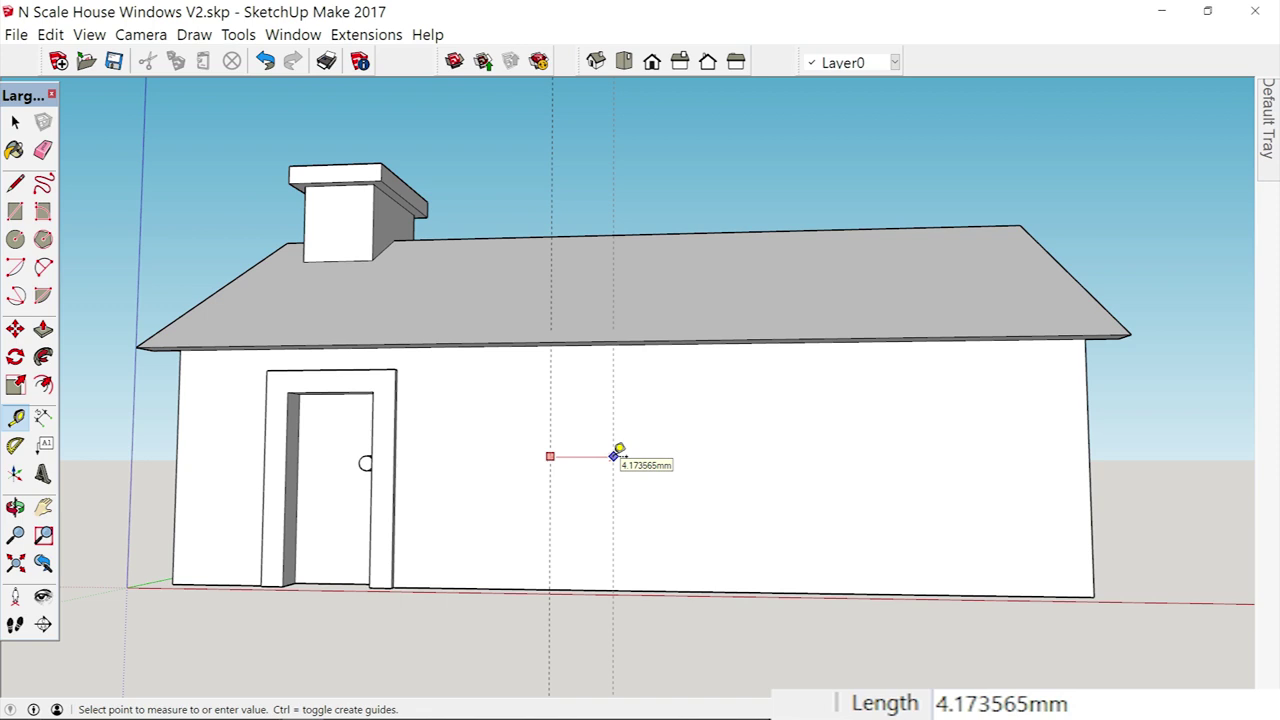
type("6")
key("Return")
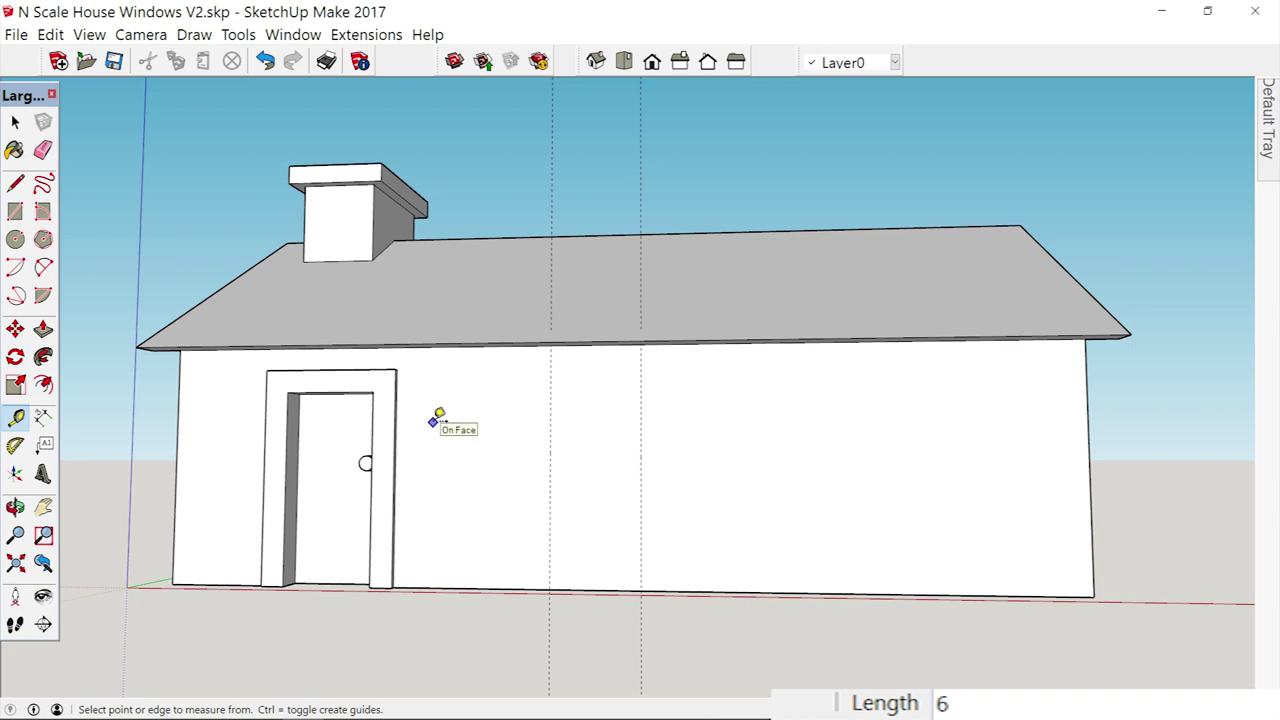
- Place a horizontal guide 14.5 mm above the bottom edge of the front wall
scroll(438, 413, "up", 4)
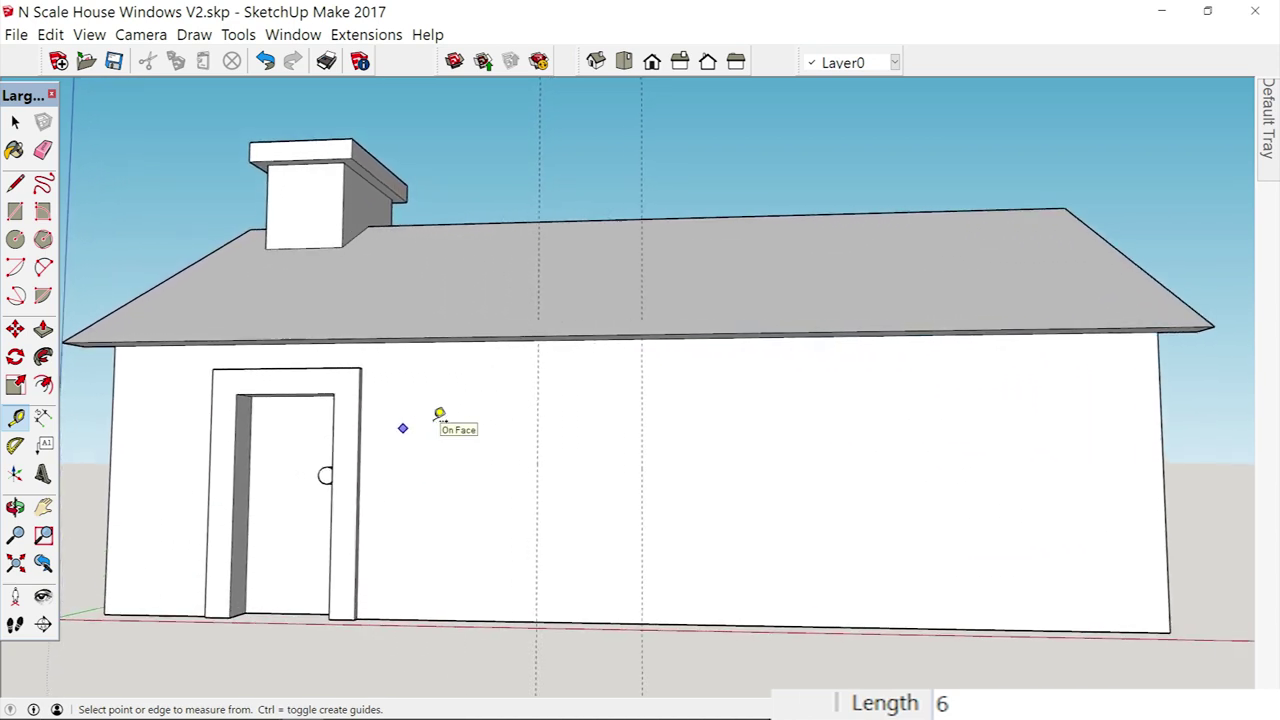
scroll(438, 413, "up", 4)
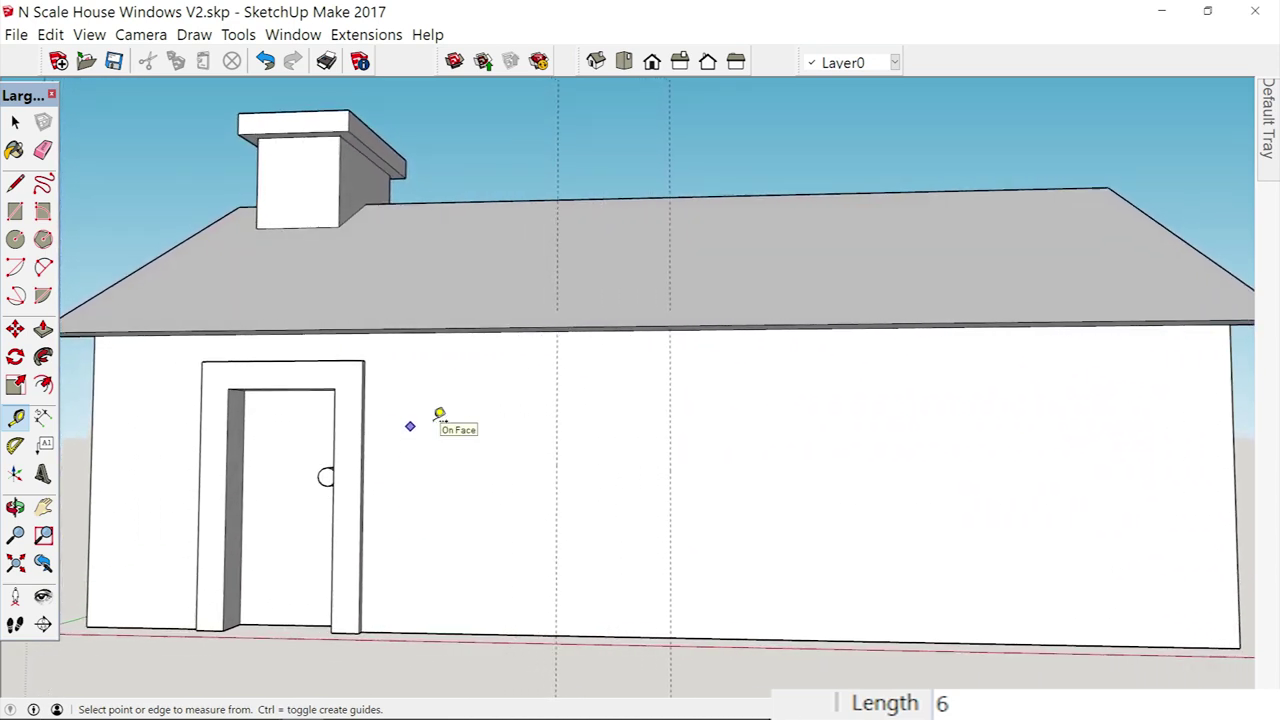
scroll(439, 413, "up", 3)
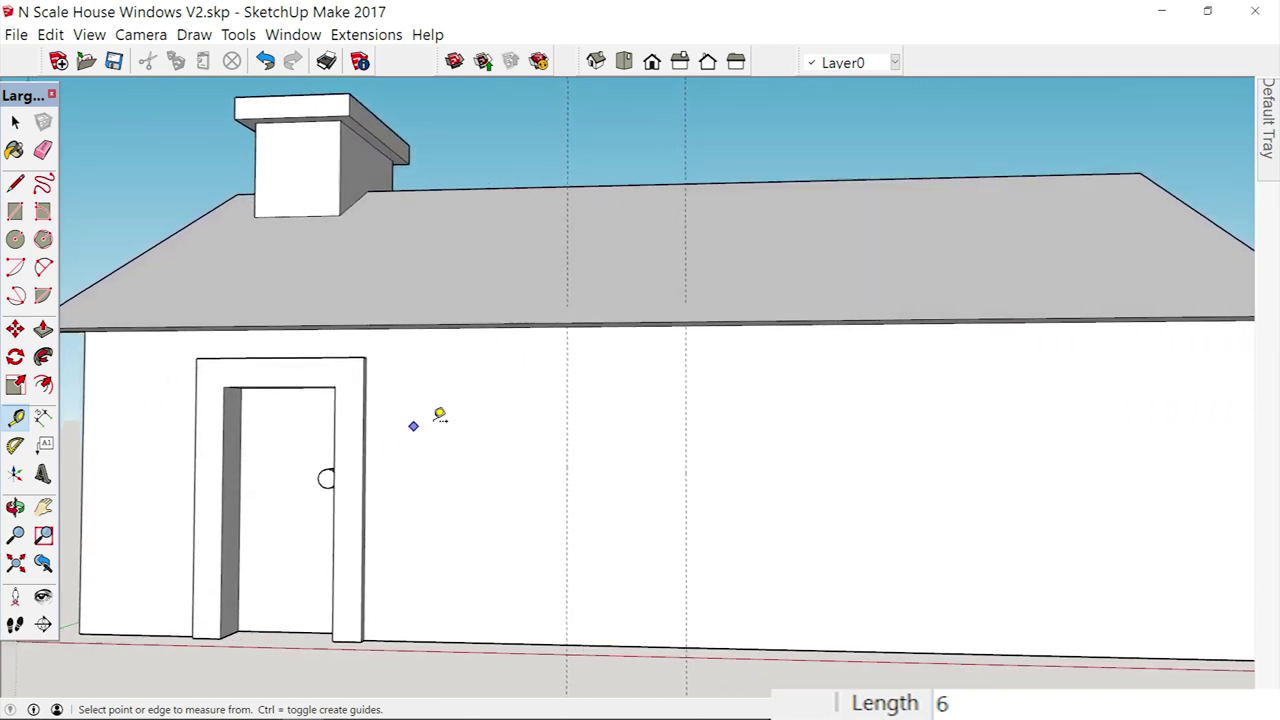
scroll(439, 413, "down", 2)
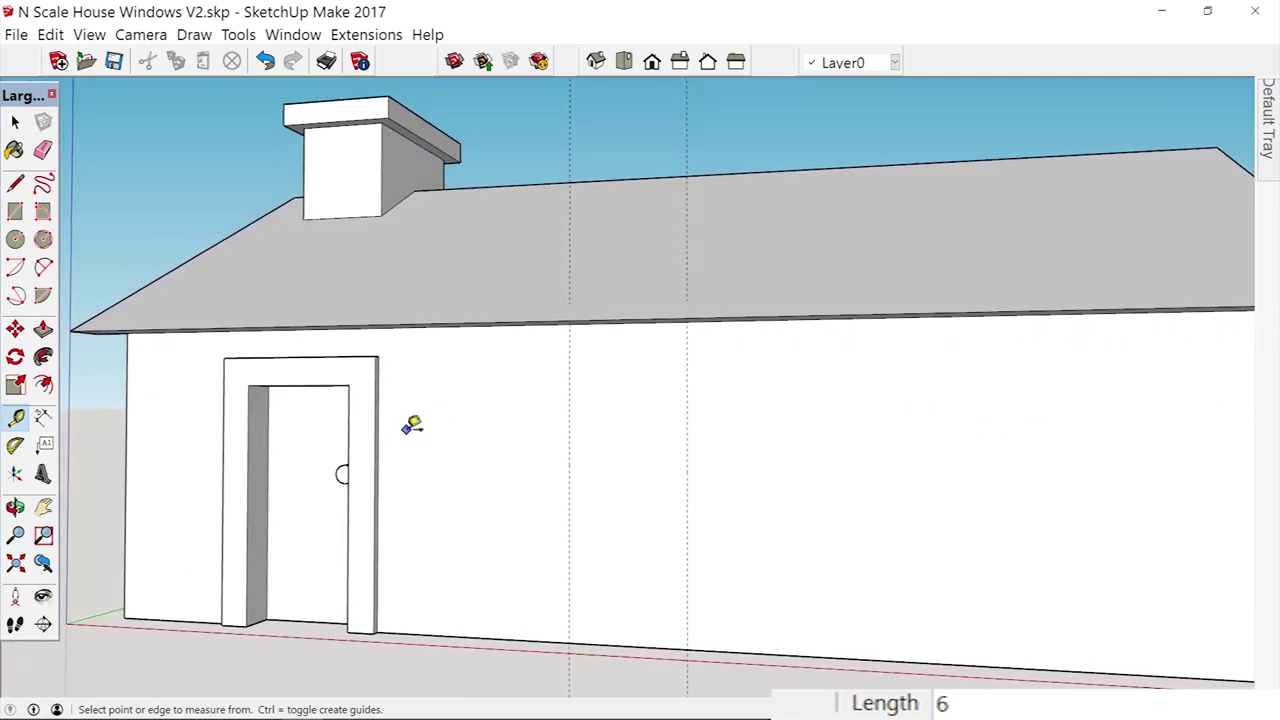
left_click(378, 630)
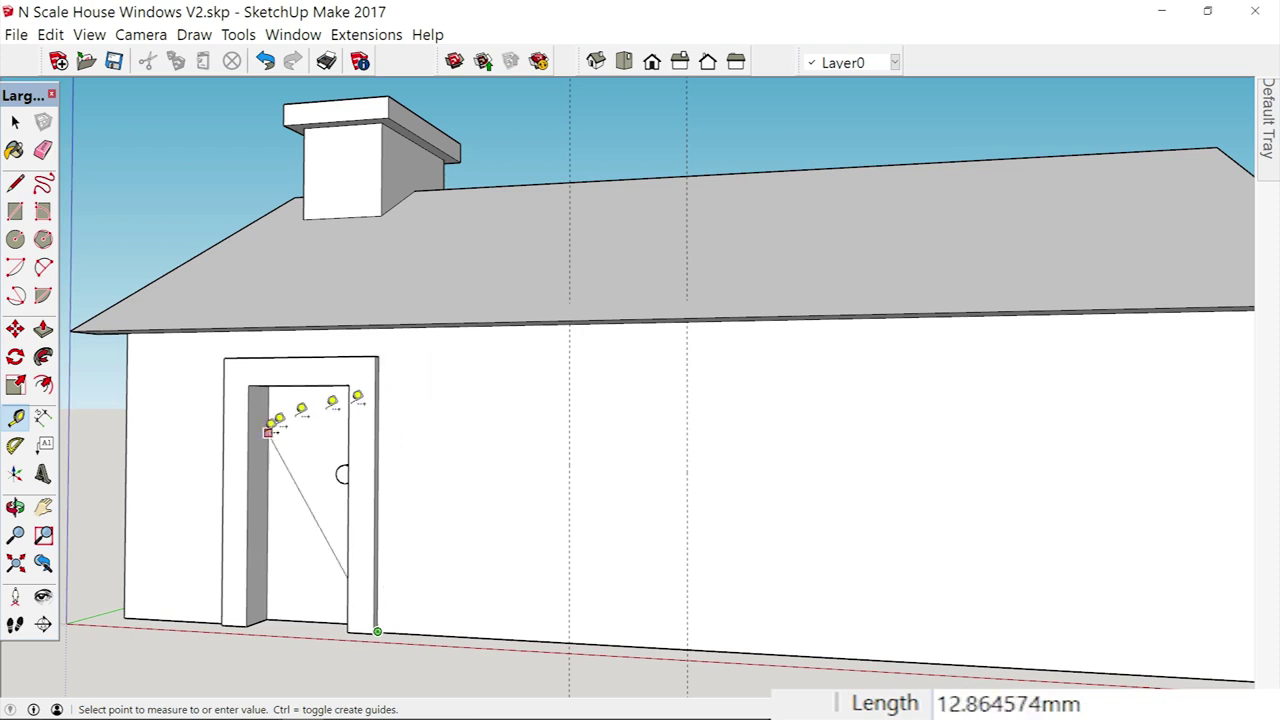
left_click(20, 420)
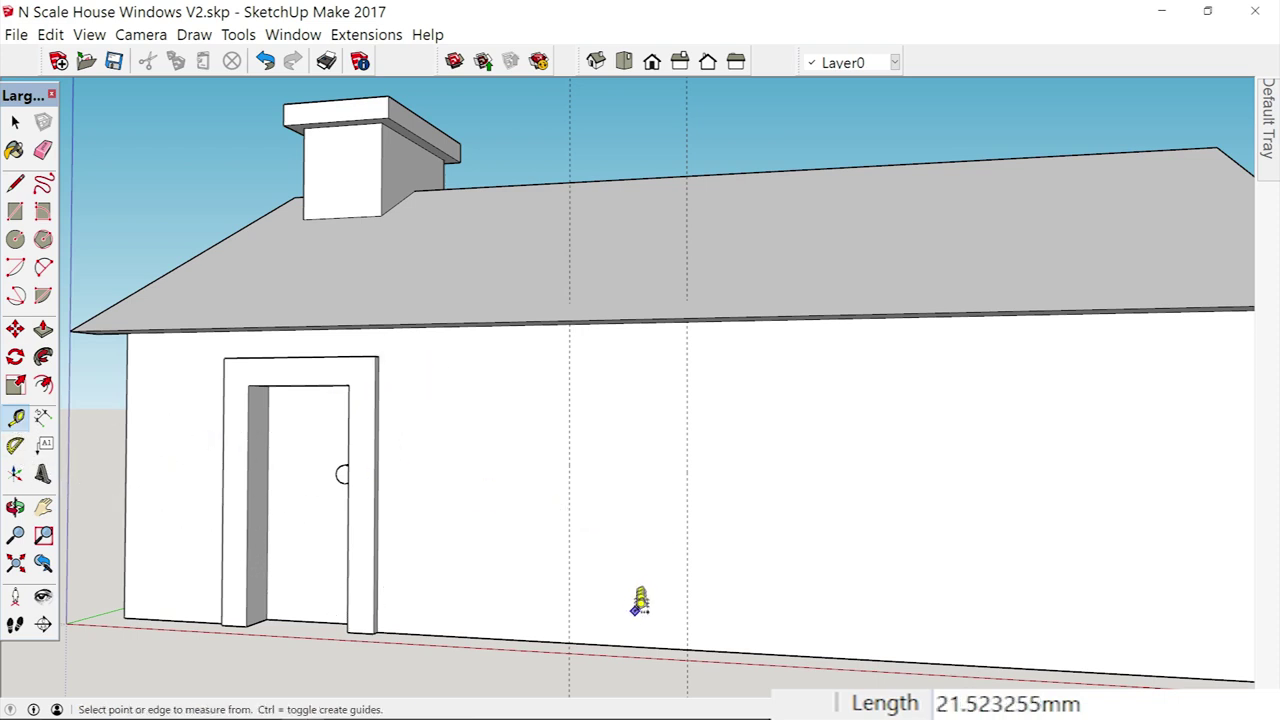
left_click(624, 643)
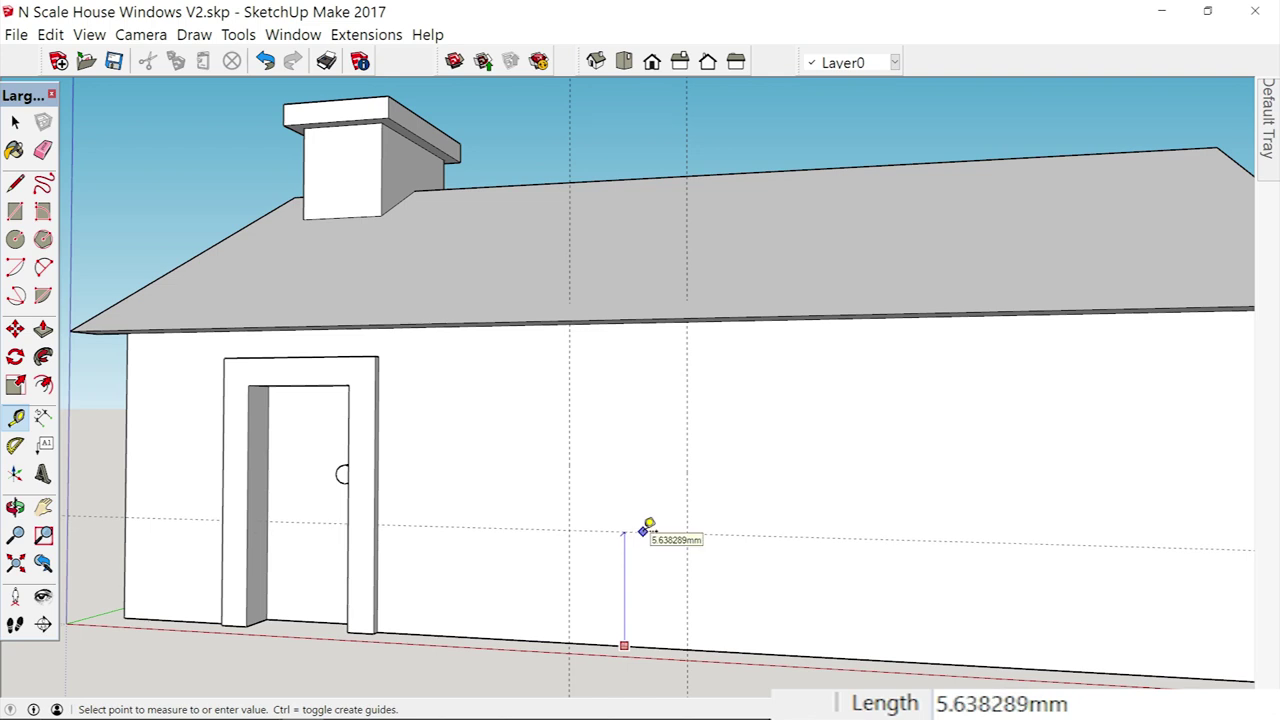
type("14.5")
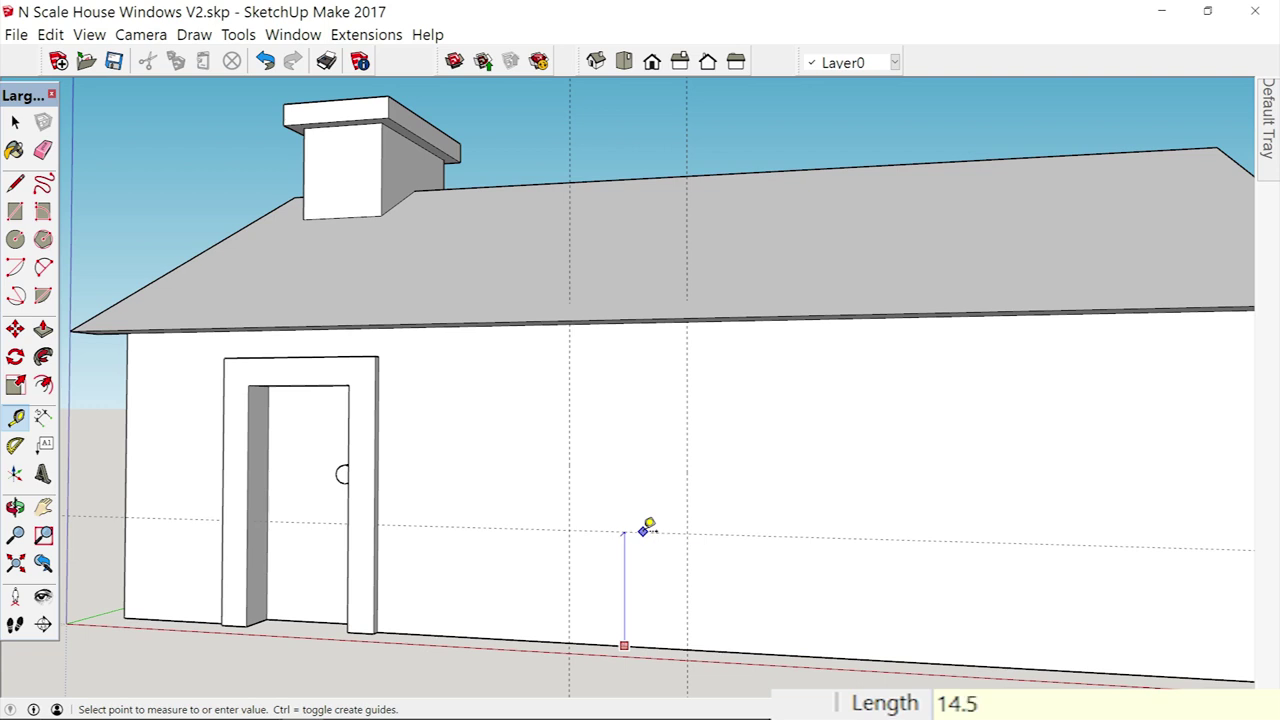
key("Return")
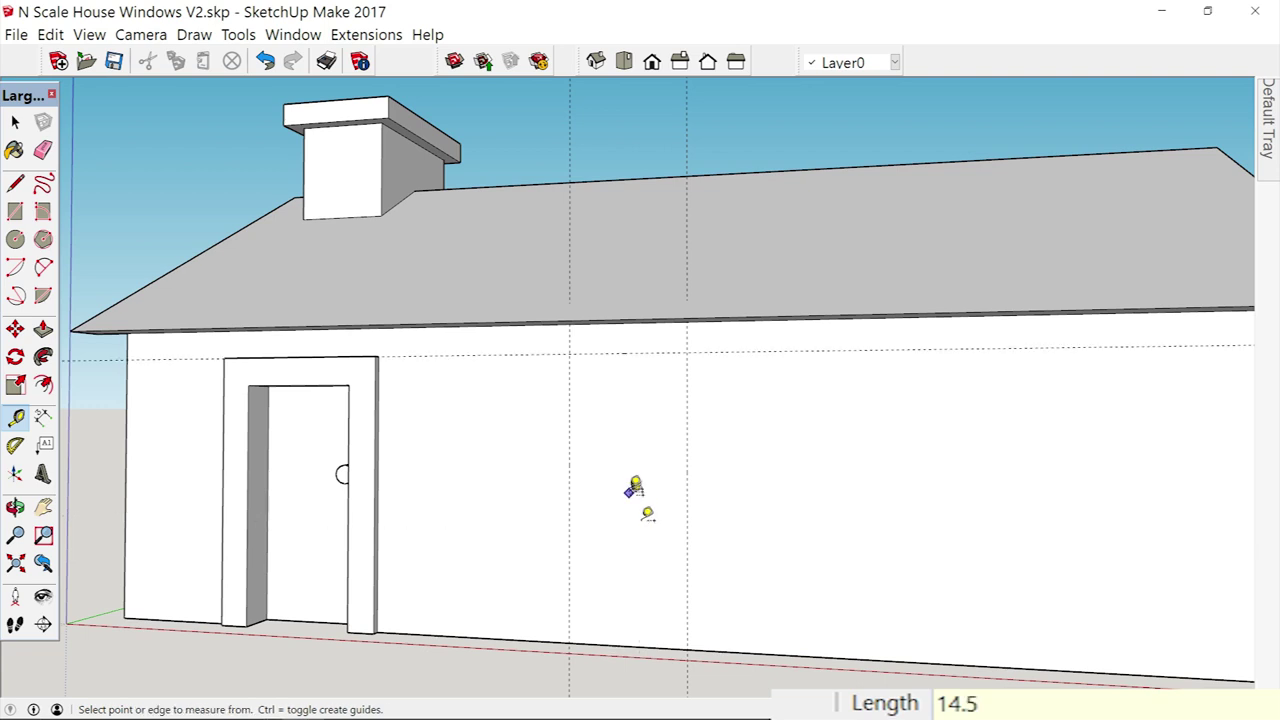
- Add a horizontal guide 1.5 mm below the upper horizontal guide to mark the top of the window opening
left_click(630, 351)
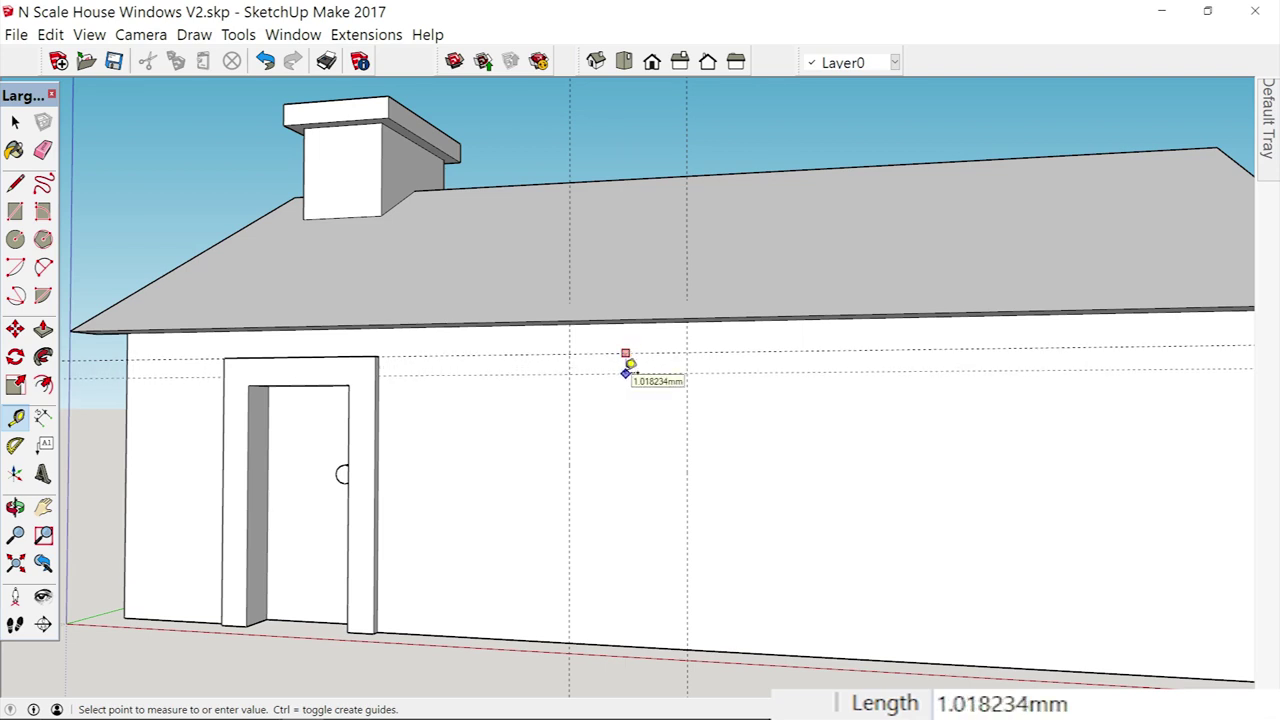
type("1")
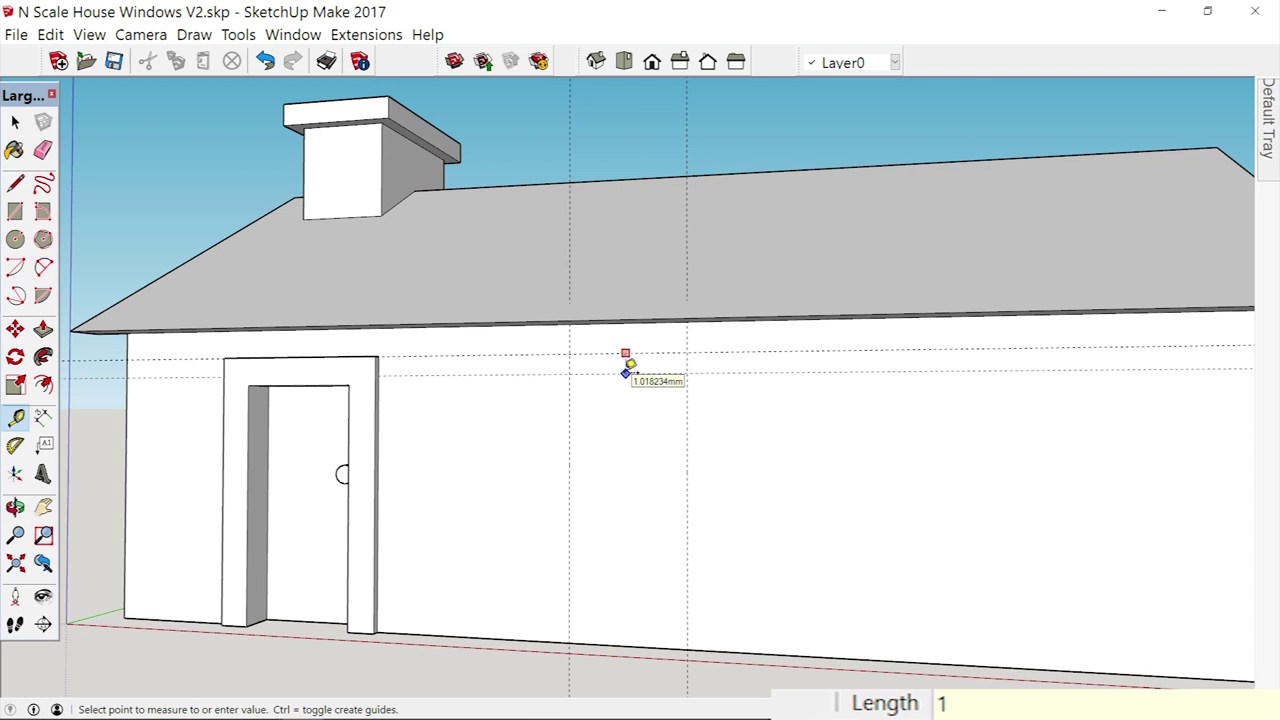
type(".5")
key("Return")
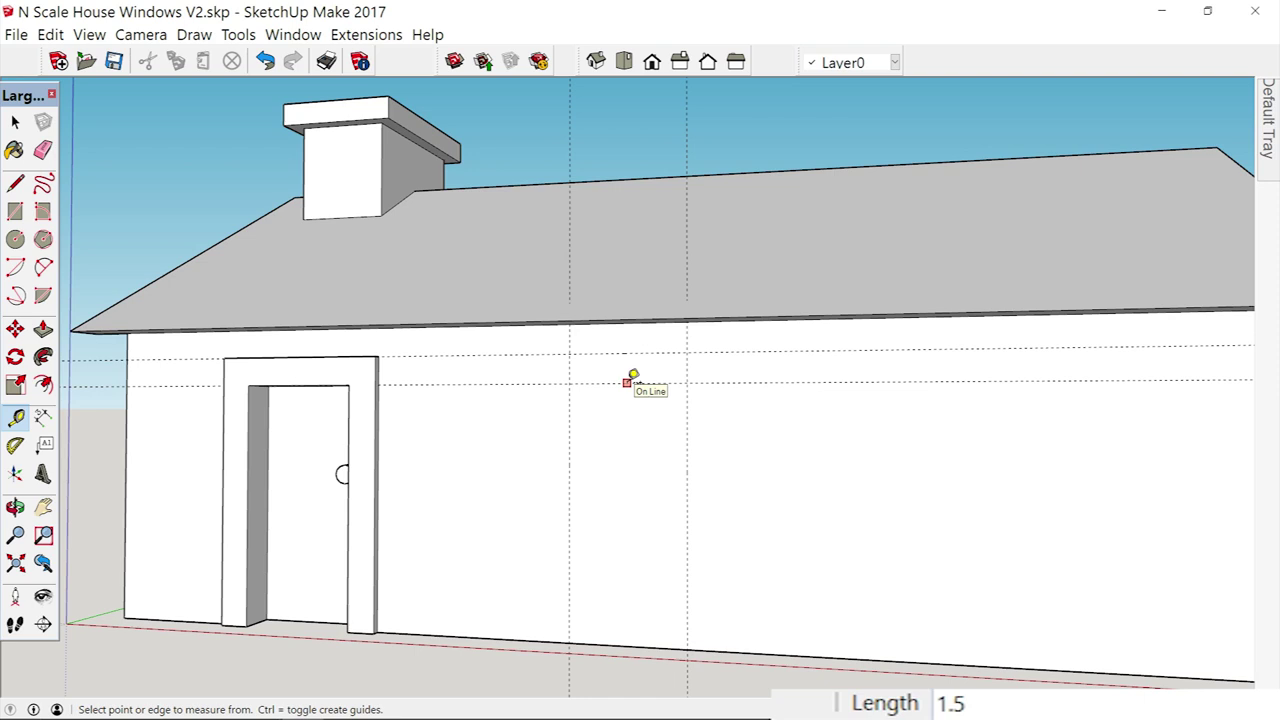
- Add a horizontal guide 8 mm below the window-top guide and another one 1.5 mm below that for the lower frame edge
left_click(627, 382)
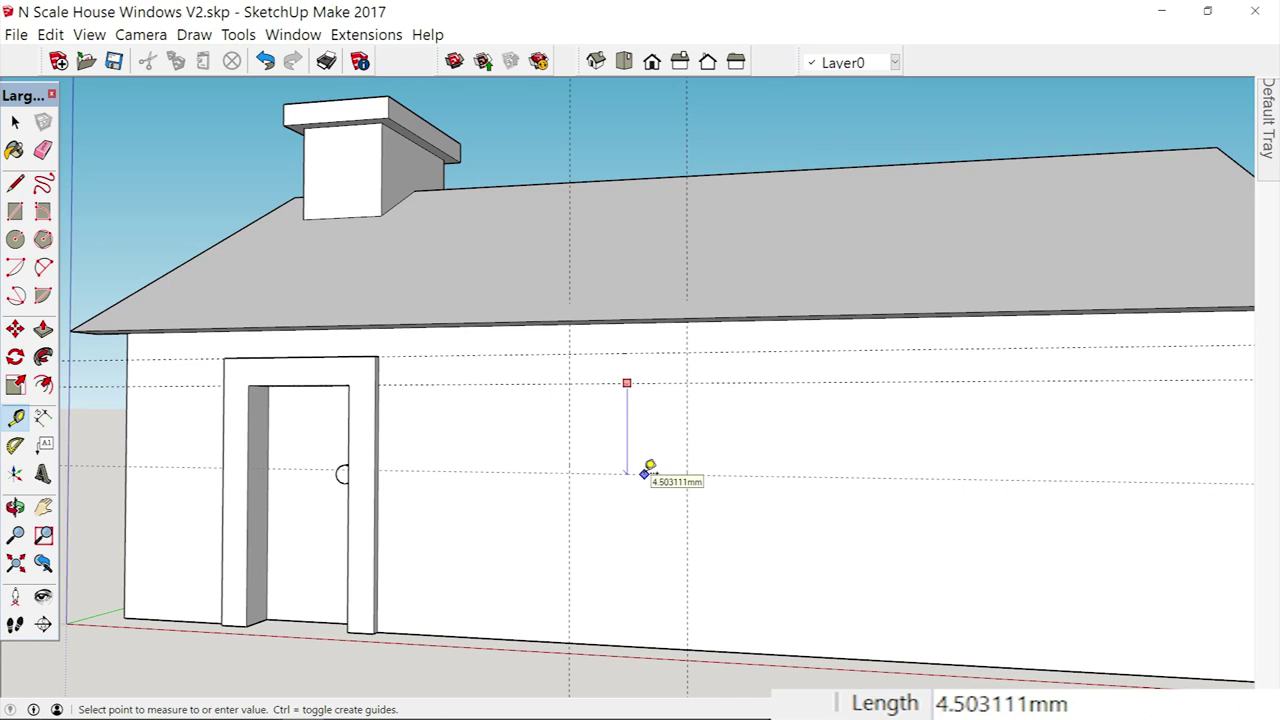
type("8")
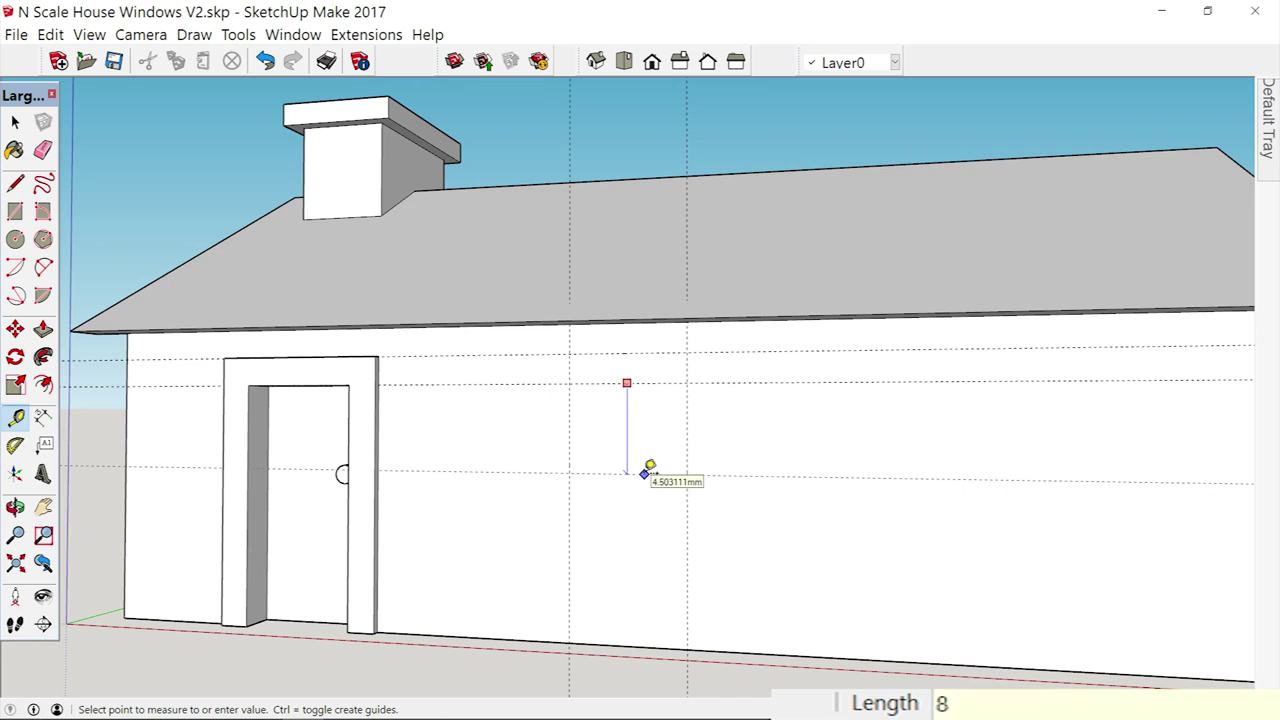
type("mm")
key("Return")
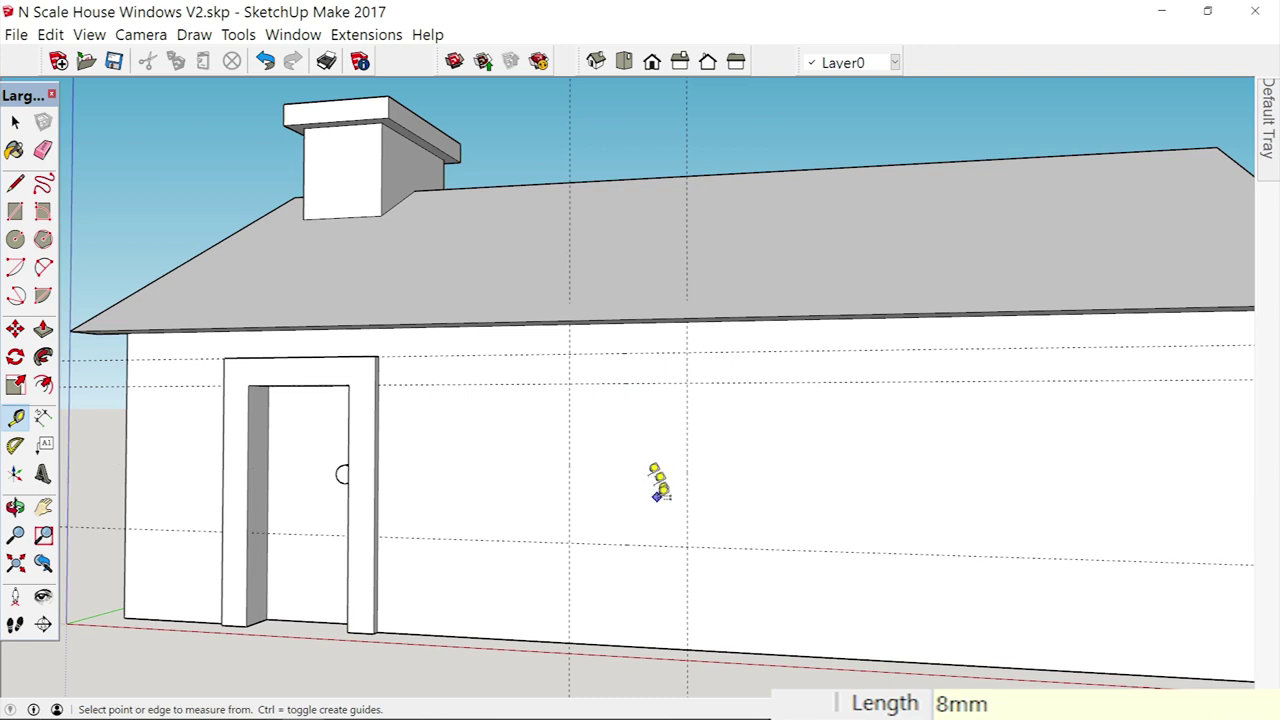
left_click(623, 544)
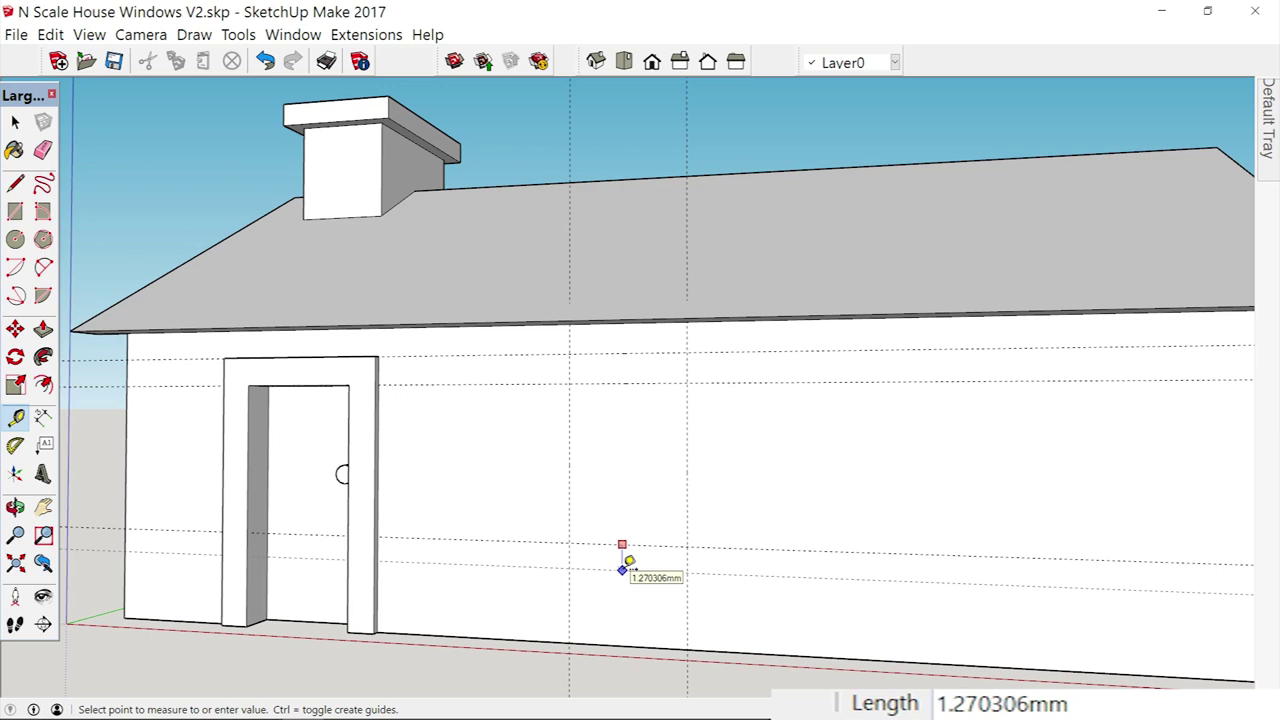
type("1.5")
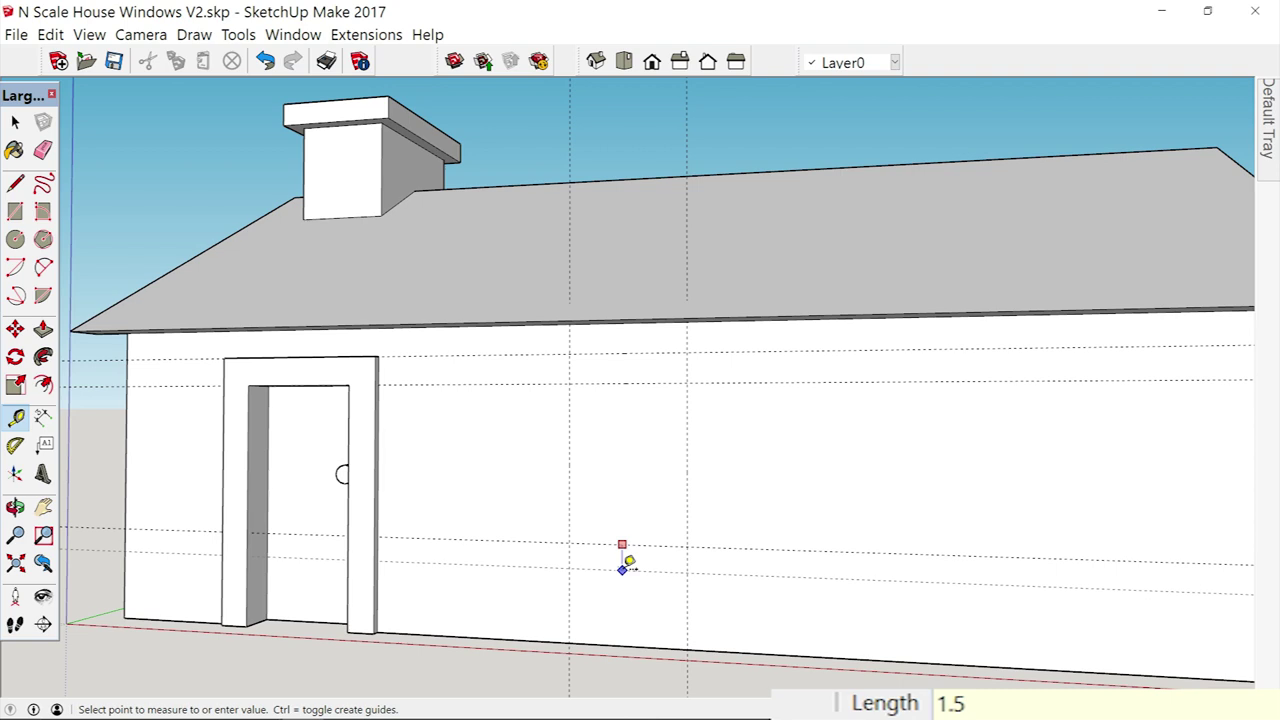
key("Return")
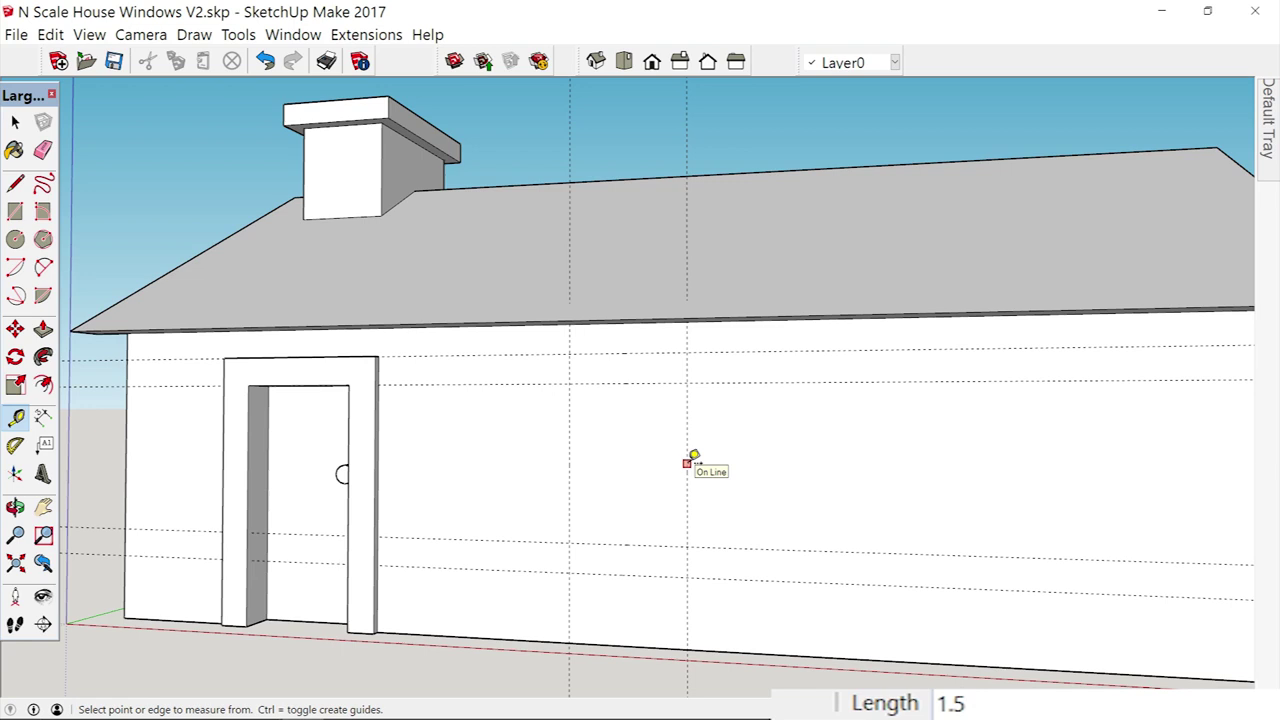
- Add vertical guides 1.5 mm outside the right and left window guides to mark the frame's outer sides
left_click(687, 463)
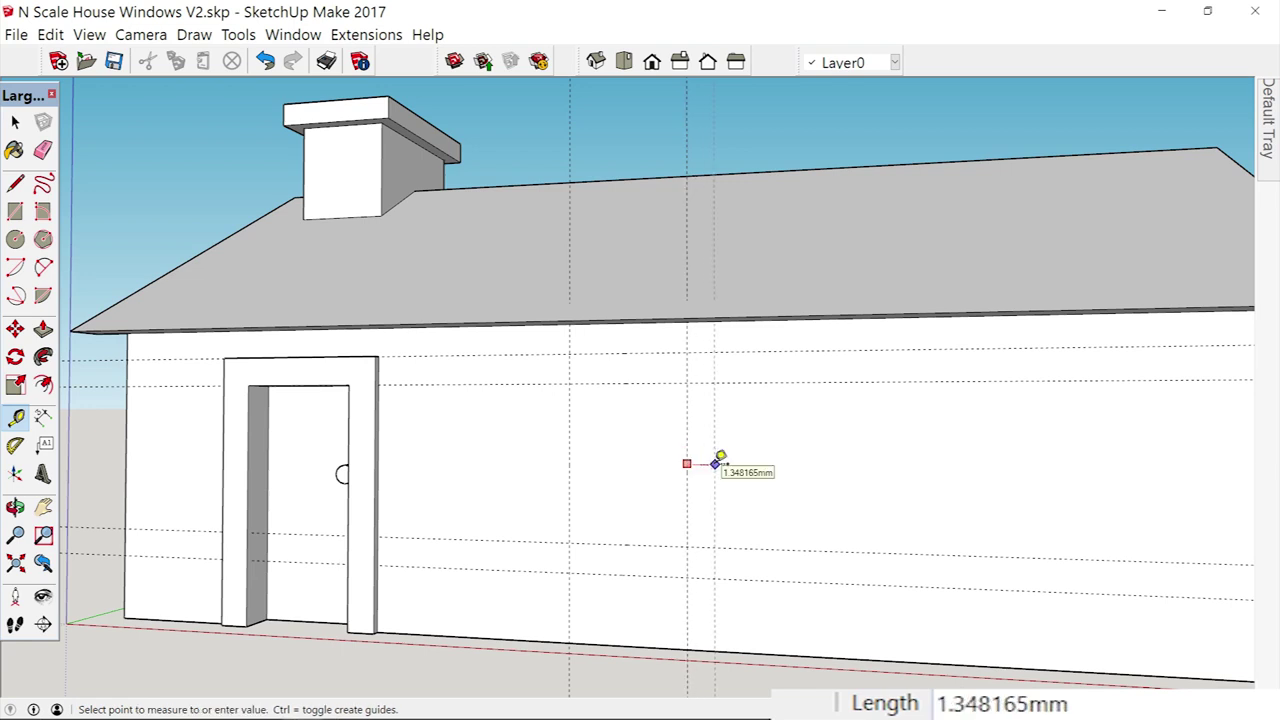
type("1")
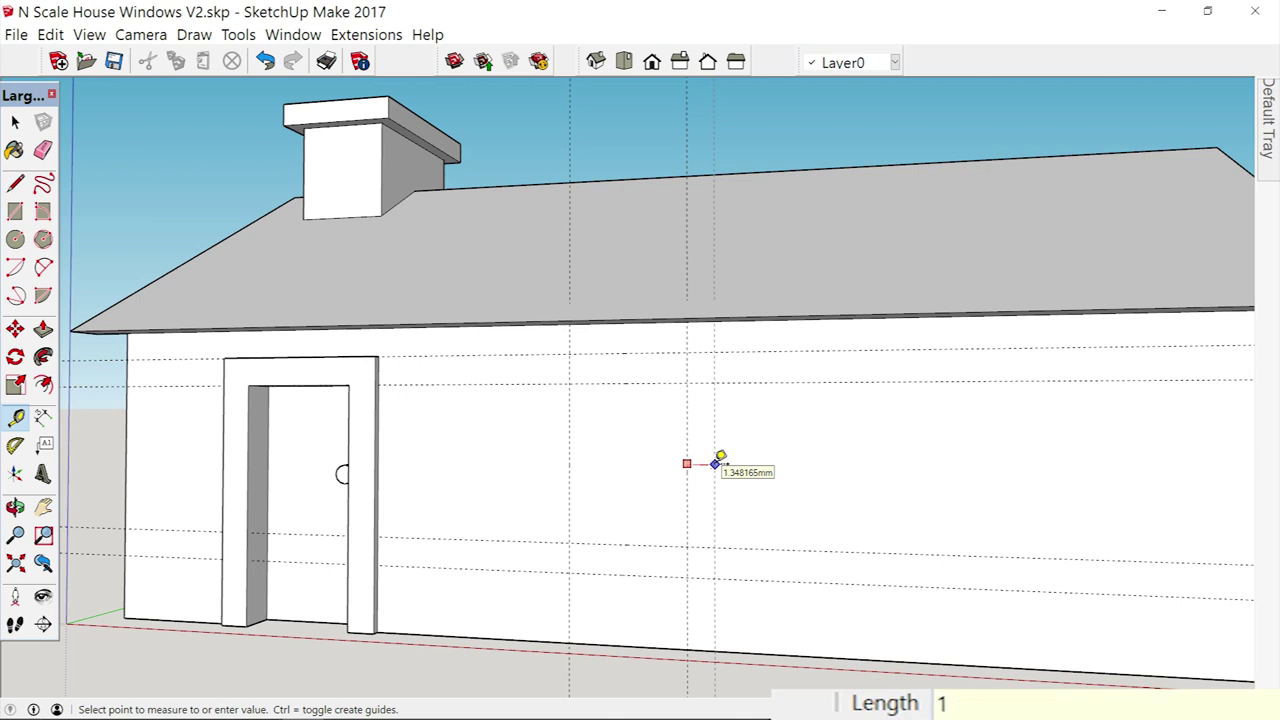
type(".5")
key("Return")
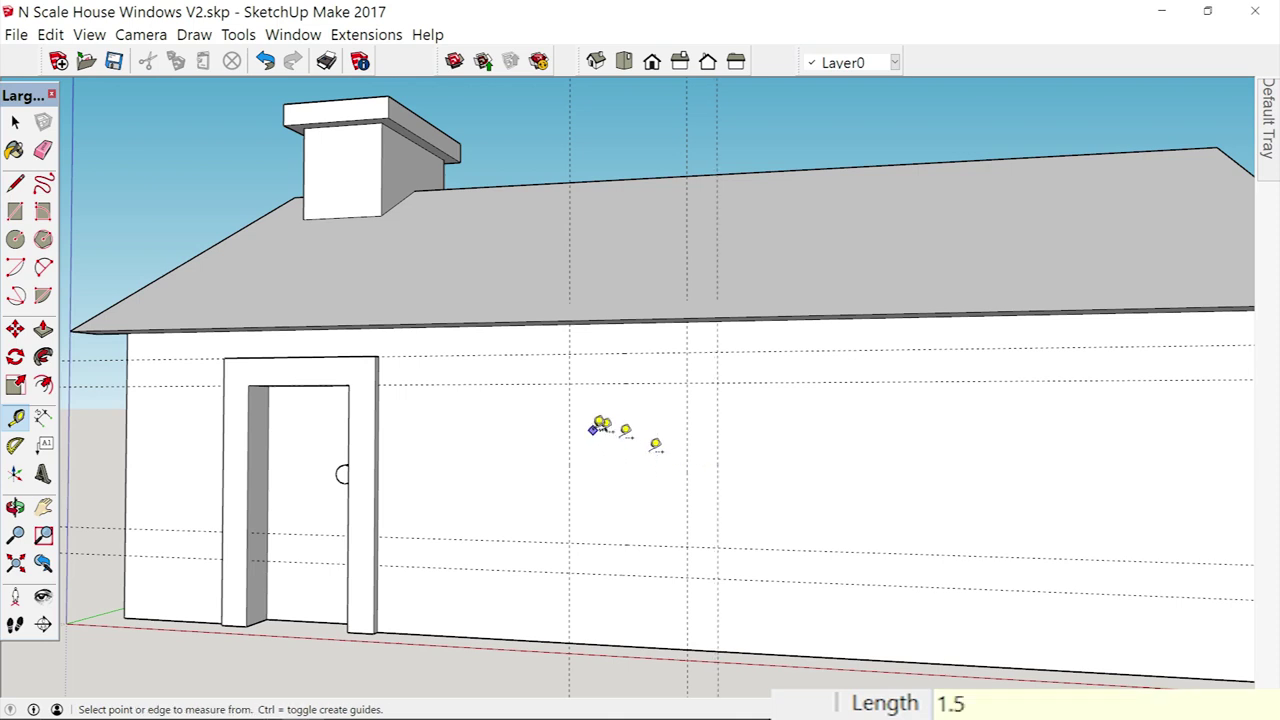
left_click(570, 467)
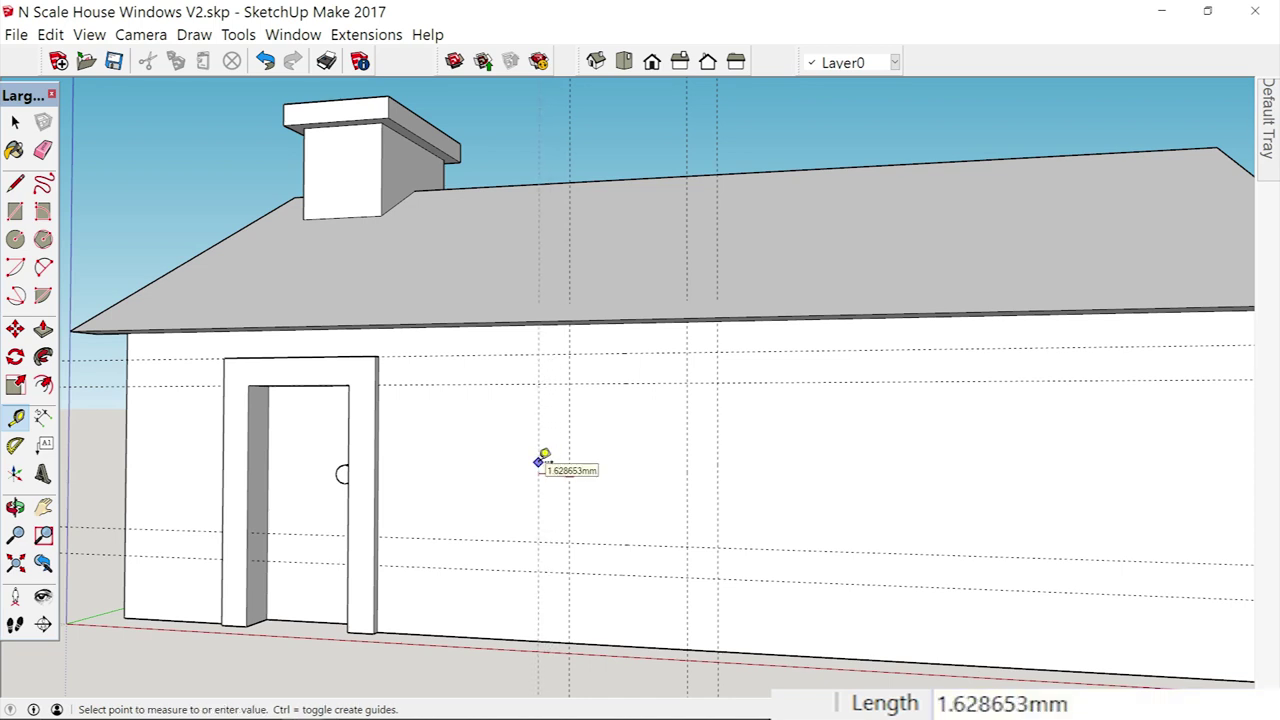
type("1")
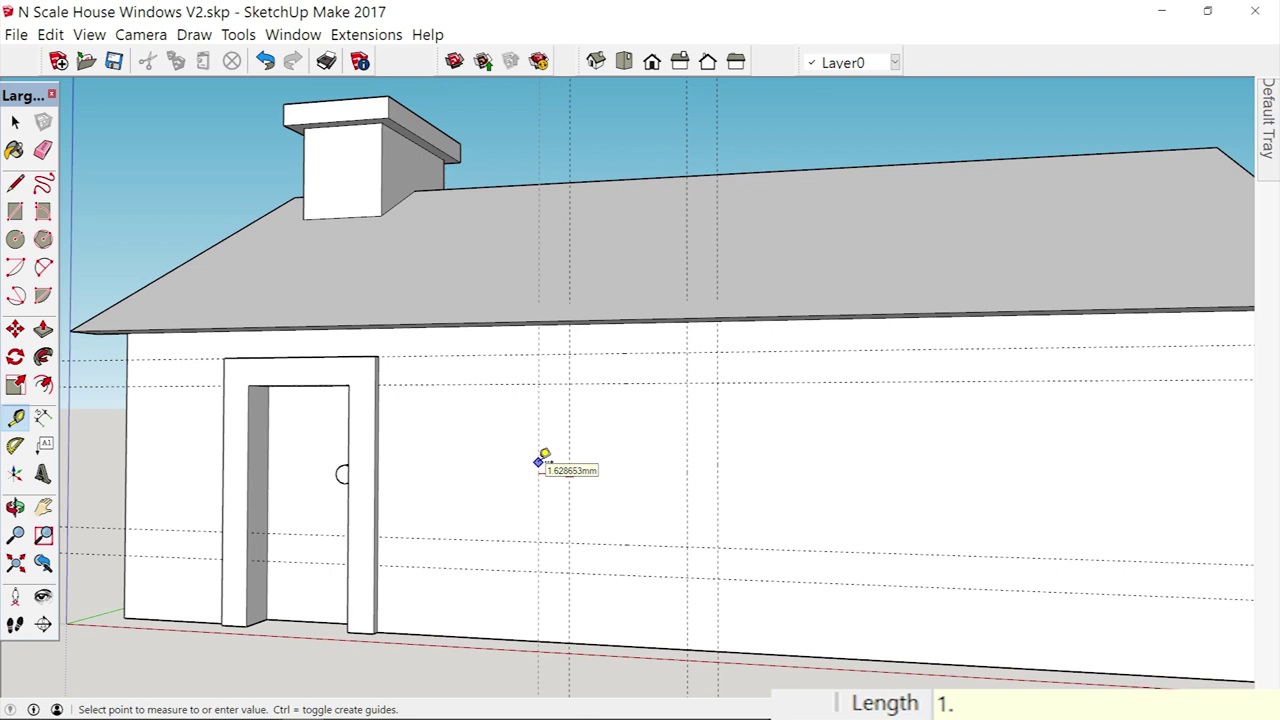
type(".5")
key("Return")
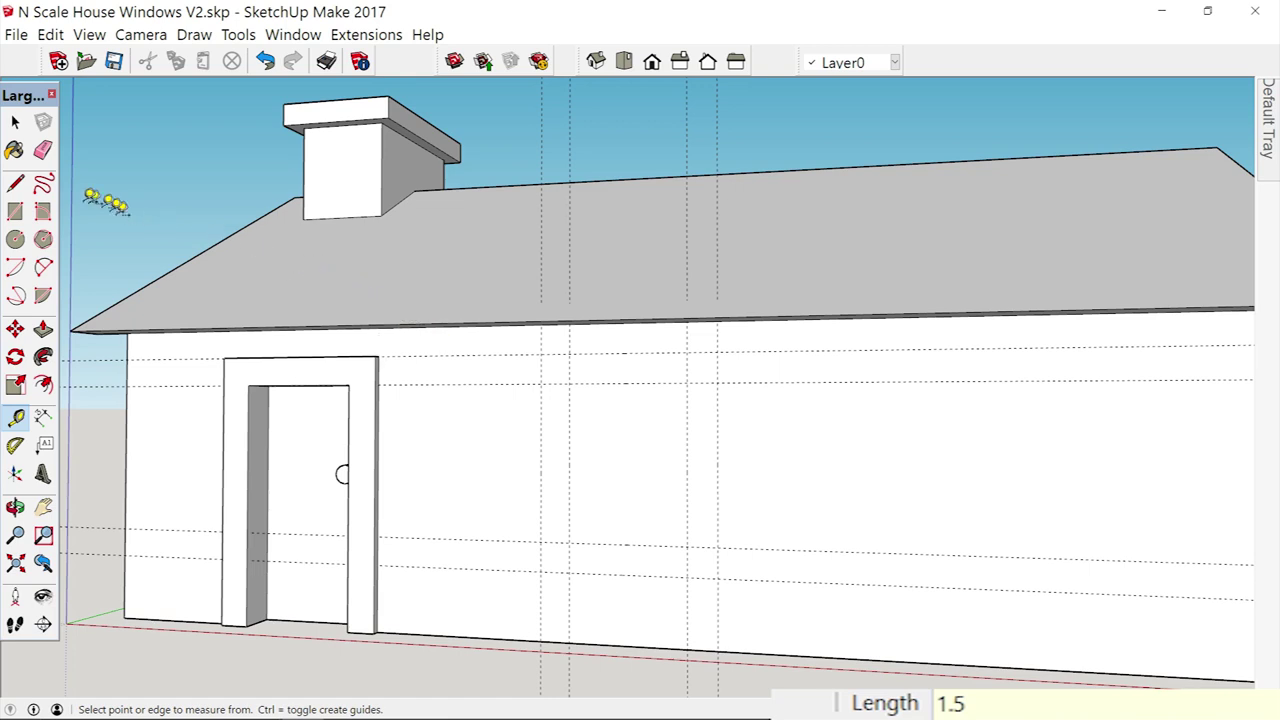
- Draw an 8 mm by 6 mm rectangle for the window opening between the inner guide intersections
left_click(19, 215)
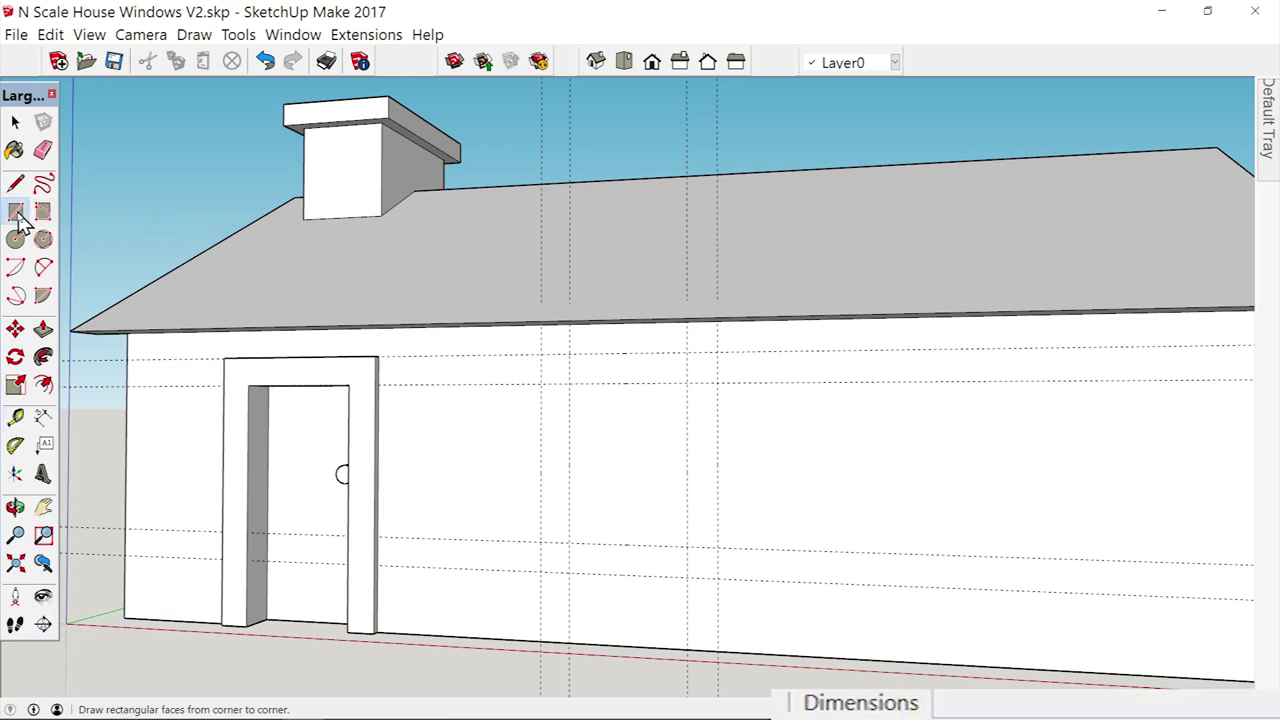
left_click(569, 384)
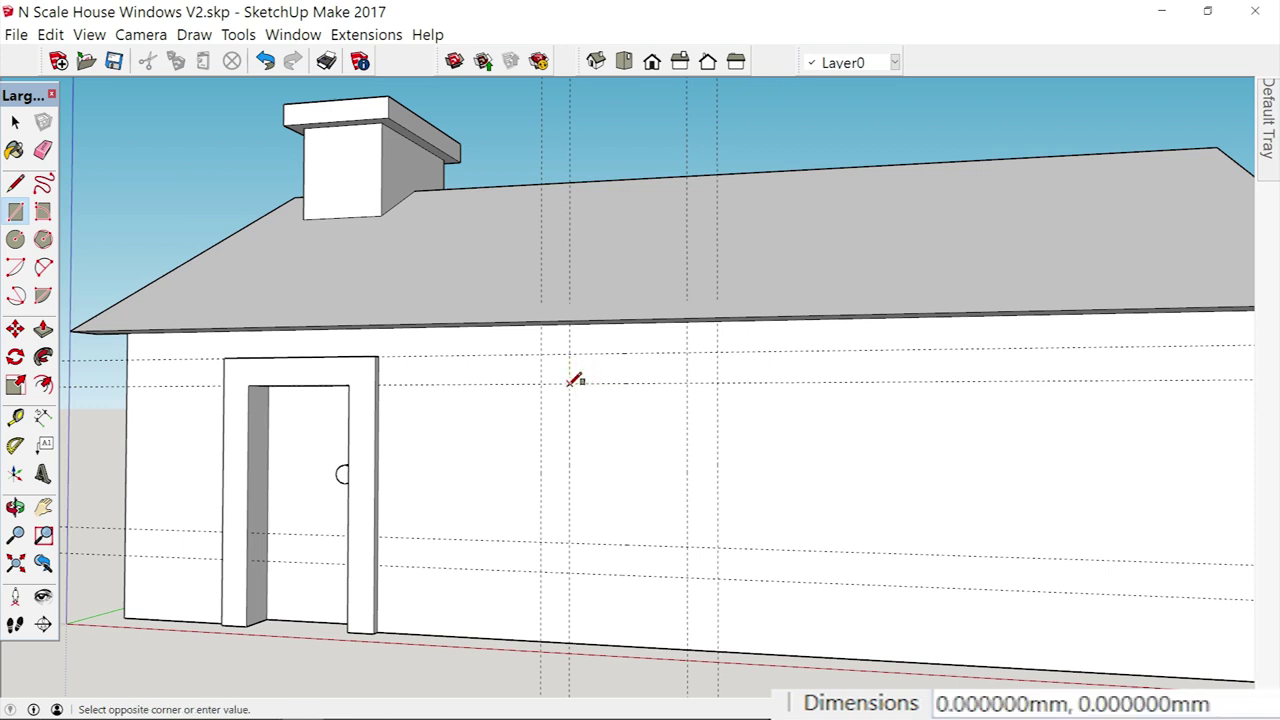
left_click(688, 545)
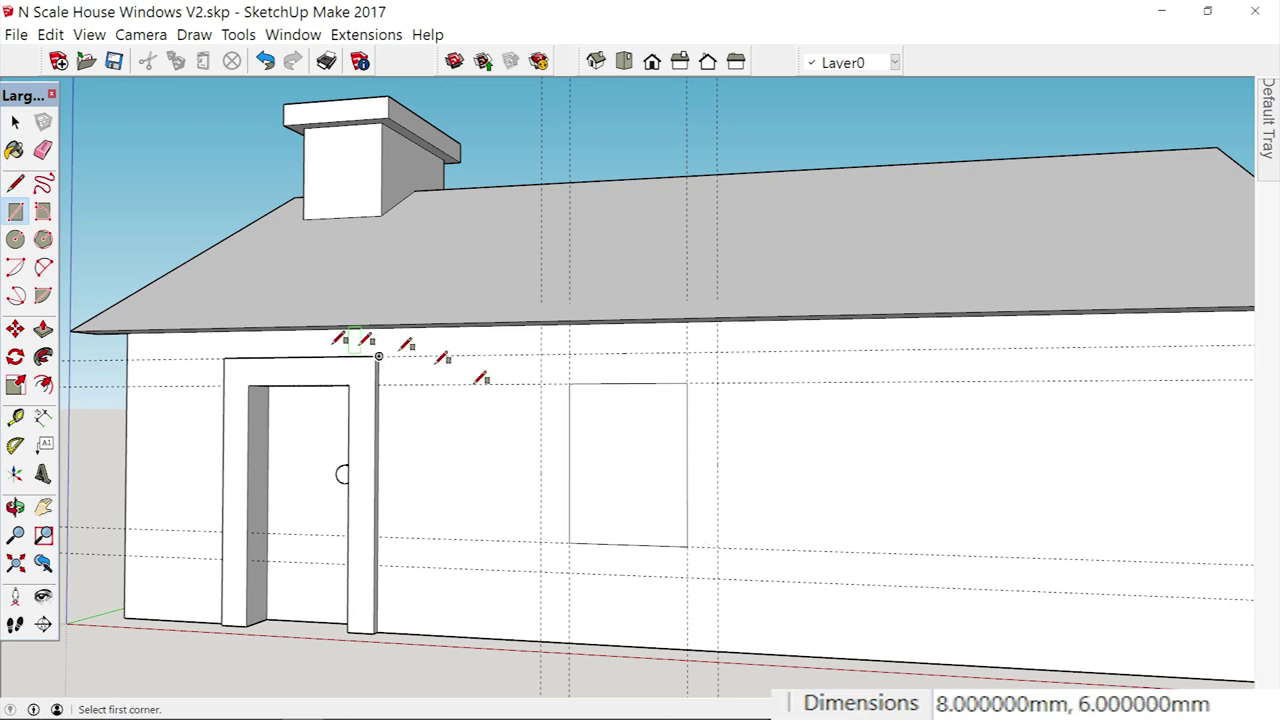
- Add a horizontal guide through the window opening's mid-height, 4 mm above its bottom edge
left_click(43, 331)
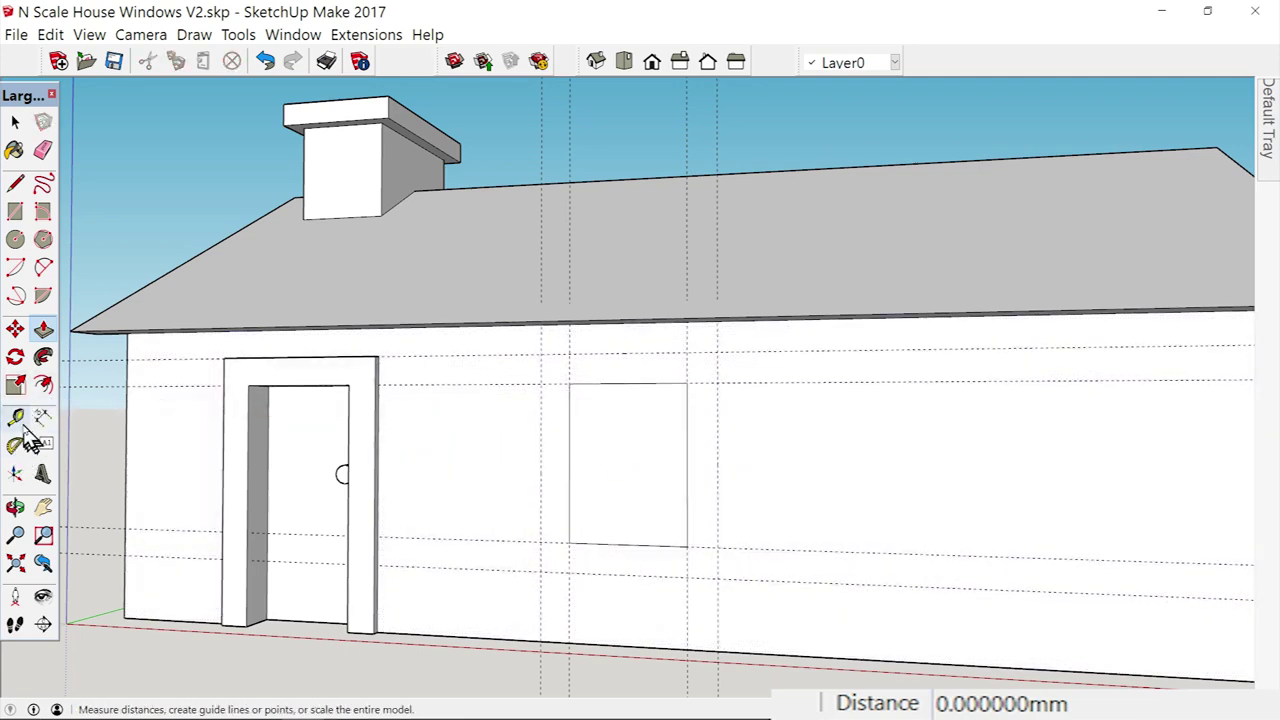
left_click(17, 419)
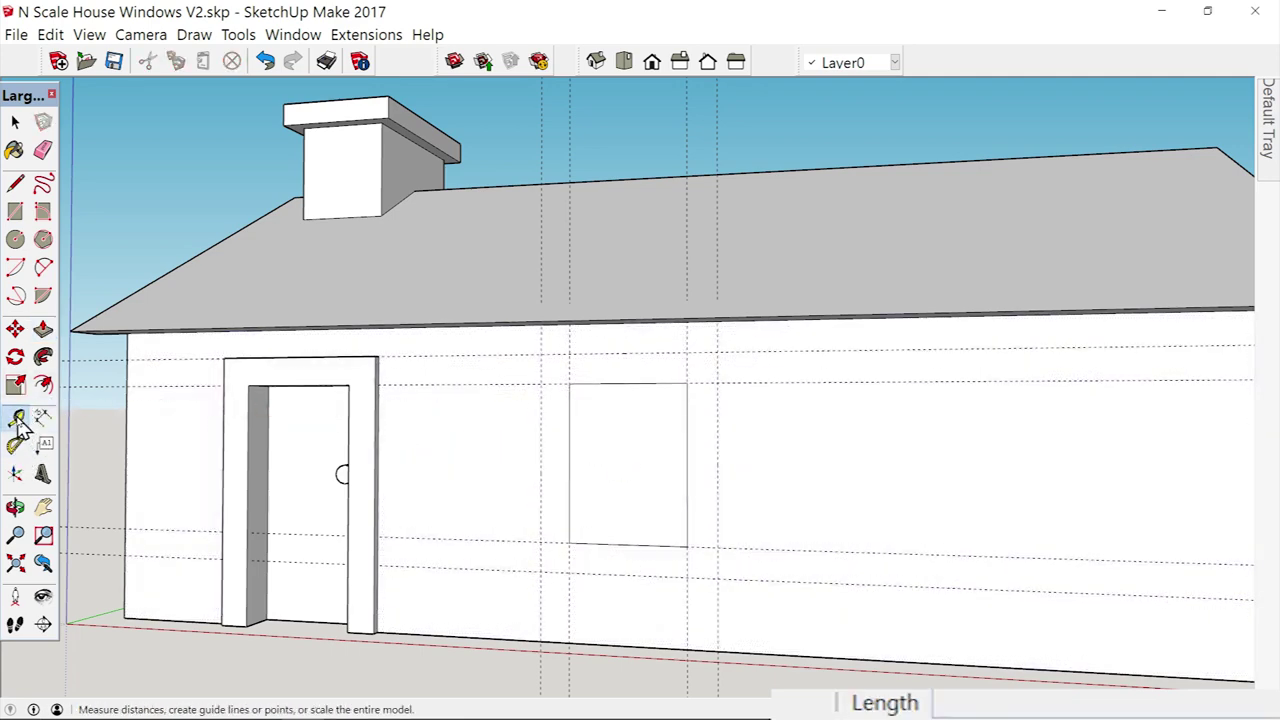
left_click(627, 543)
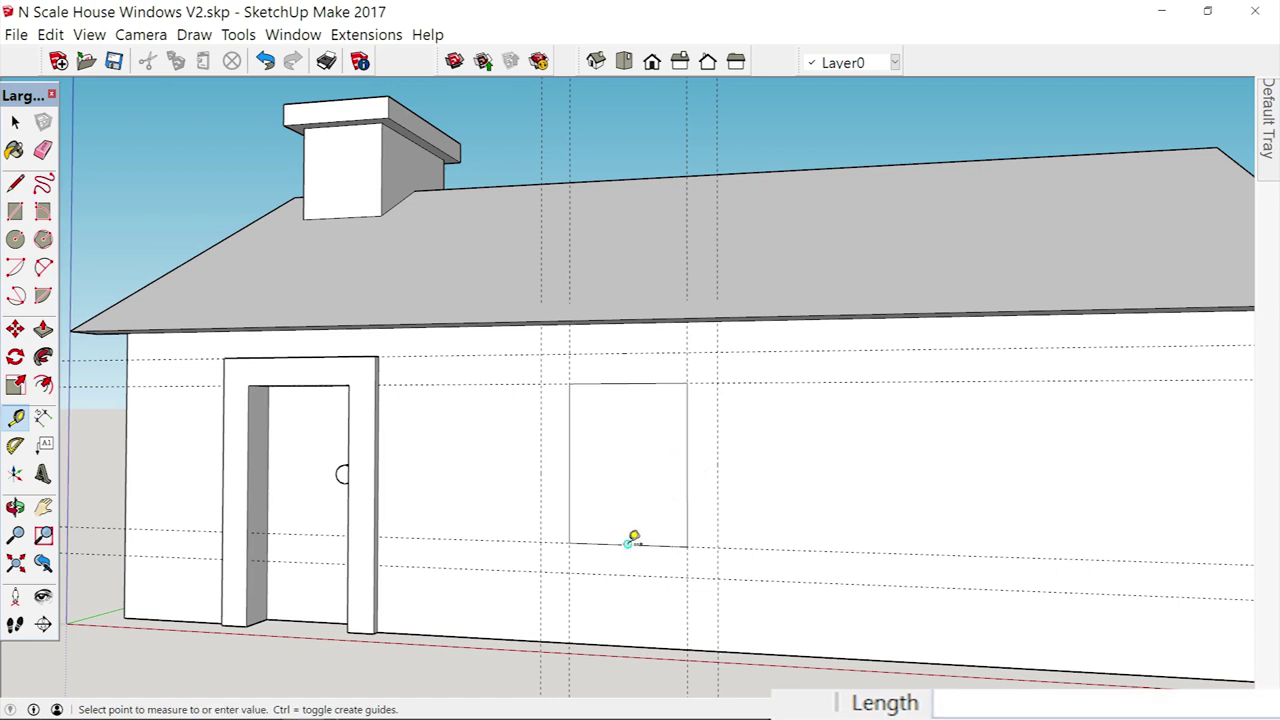
left_click(688, 464)
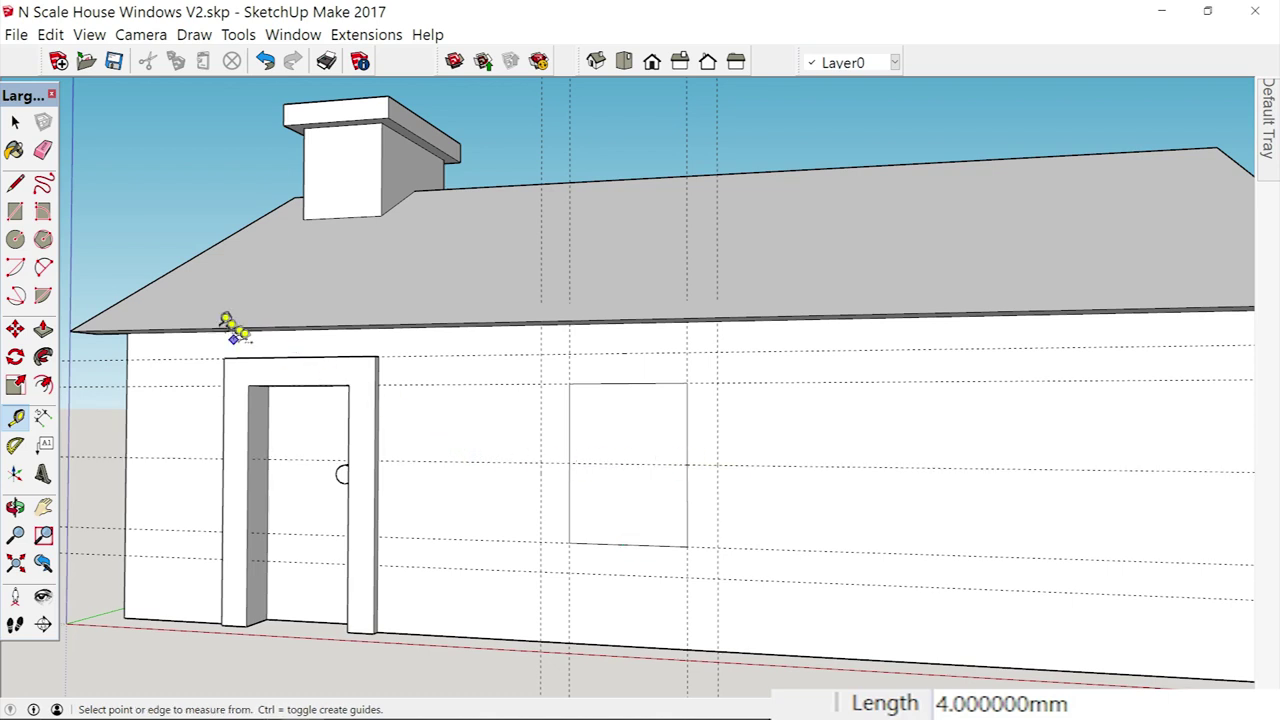
left_click(627, 543)
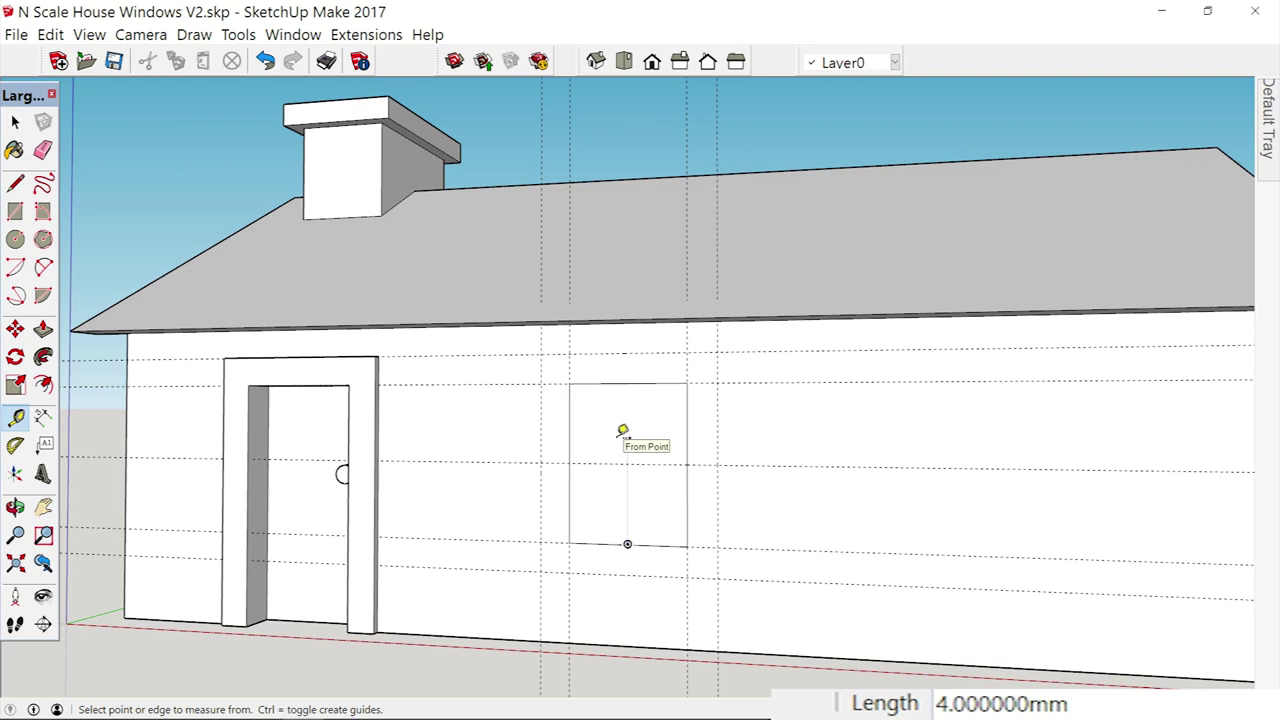
key("Escape")
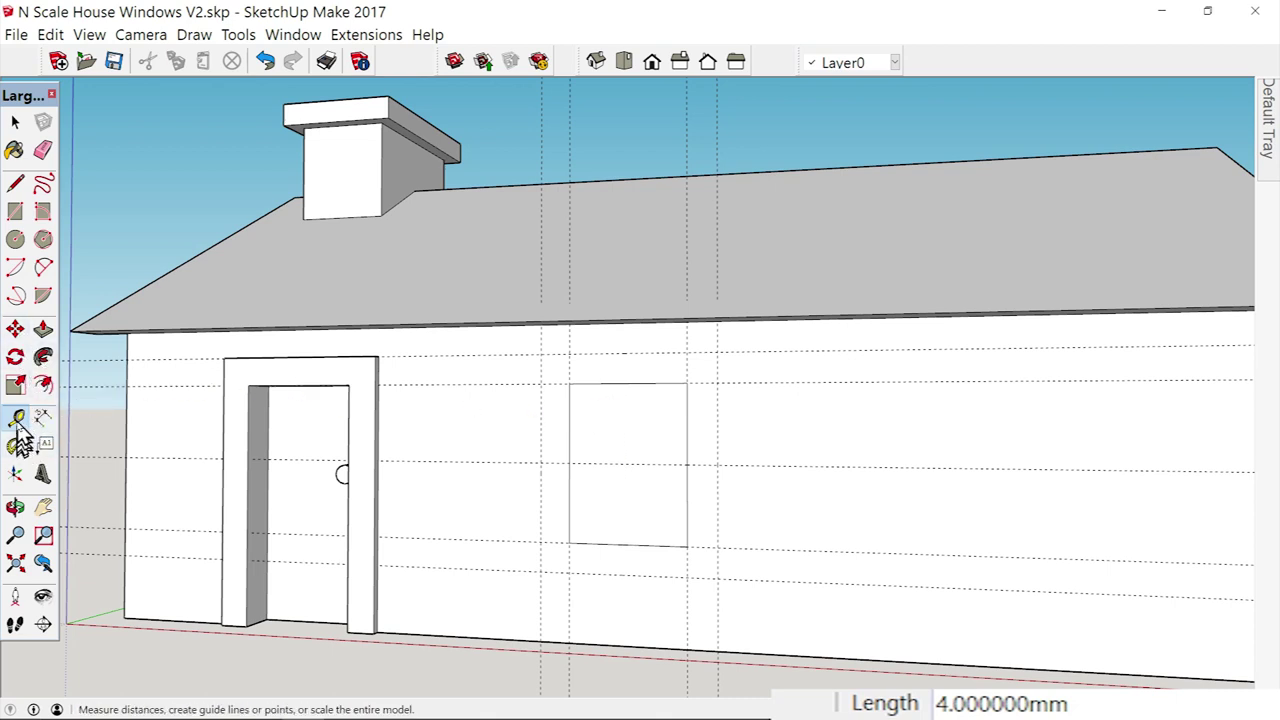
- Add two vertical guides inside the window opening at 2 mm spacing from its left edge, then measure the remaining gap to the right edge
left_click(570, 424)
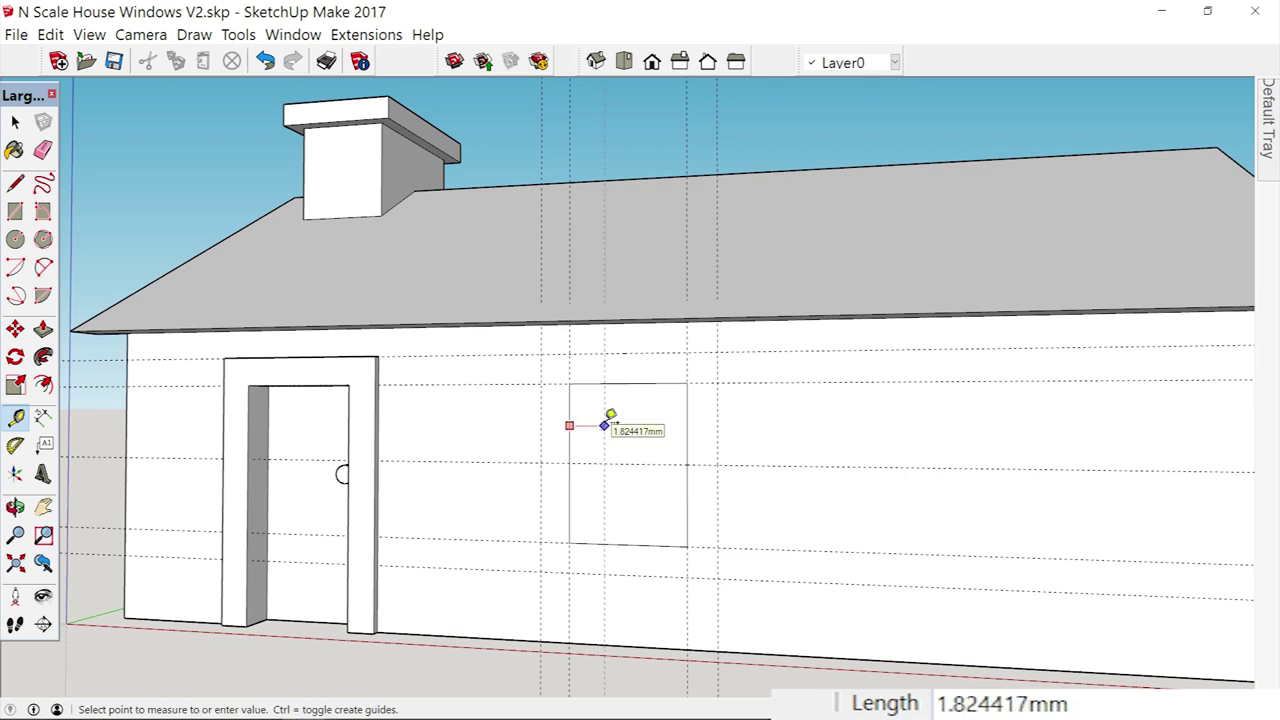
type("2")
key("Return")
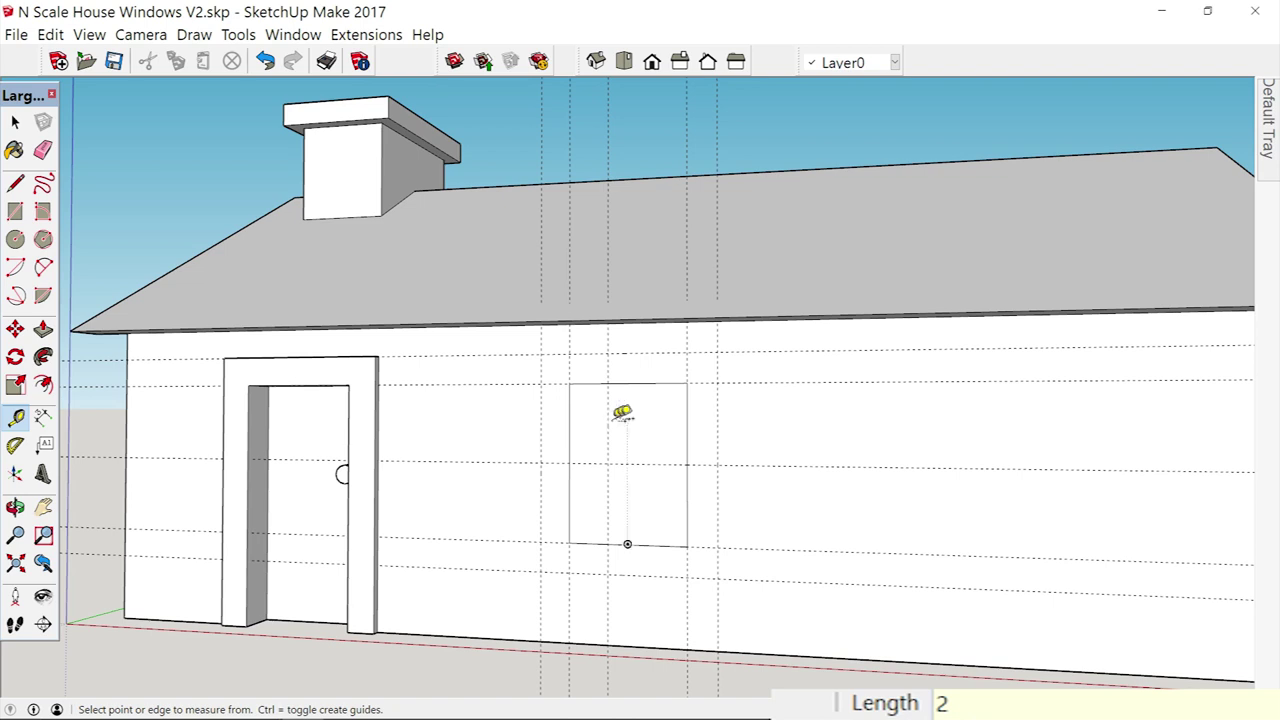
left_click(608, 427)
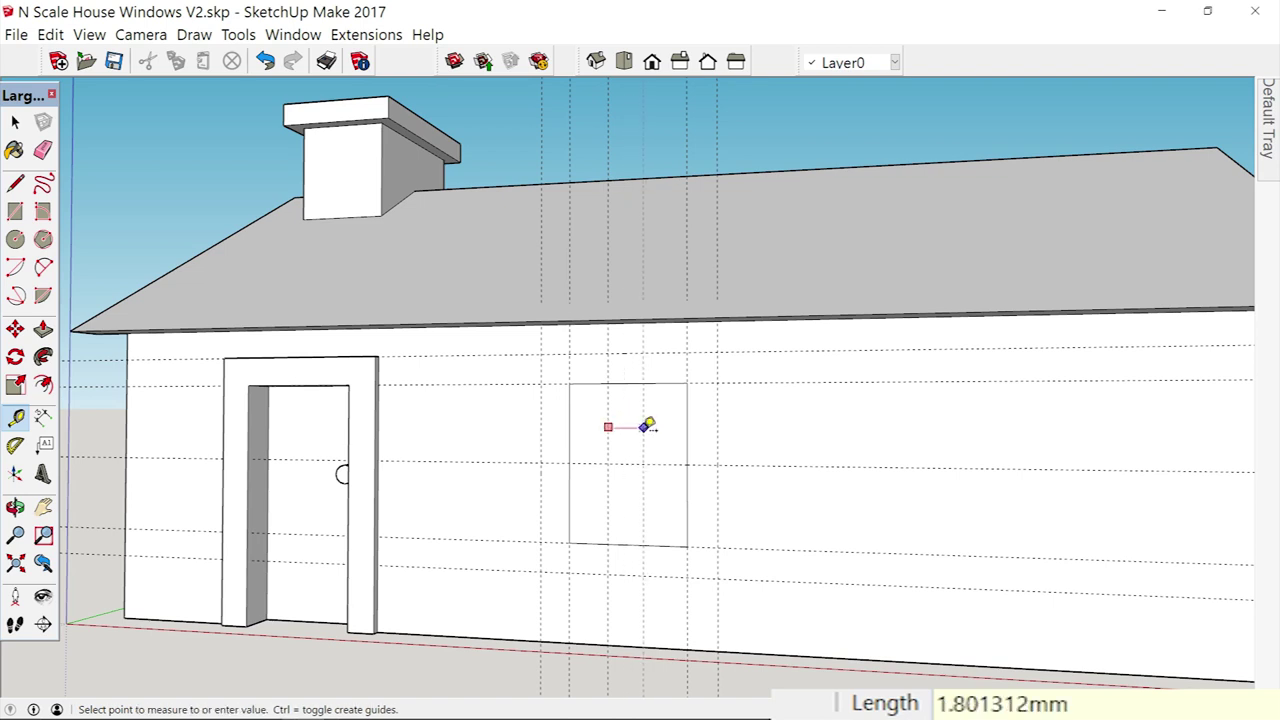
type("2")
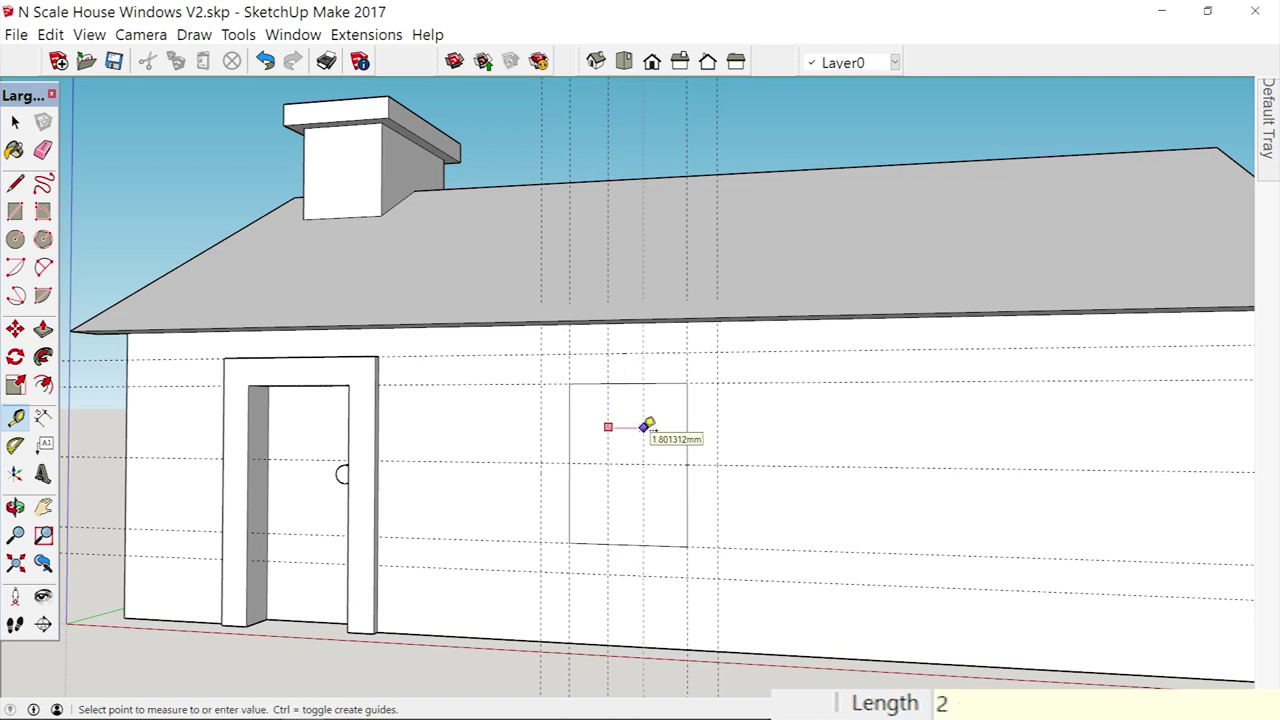
key("Return")
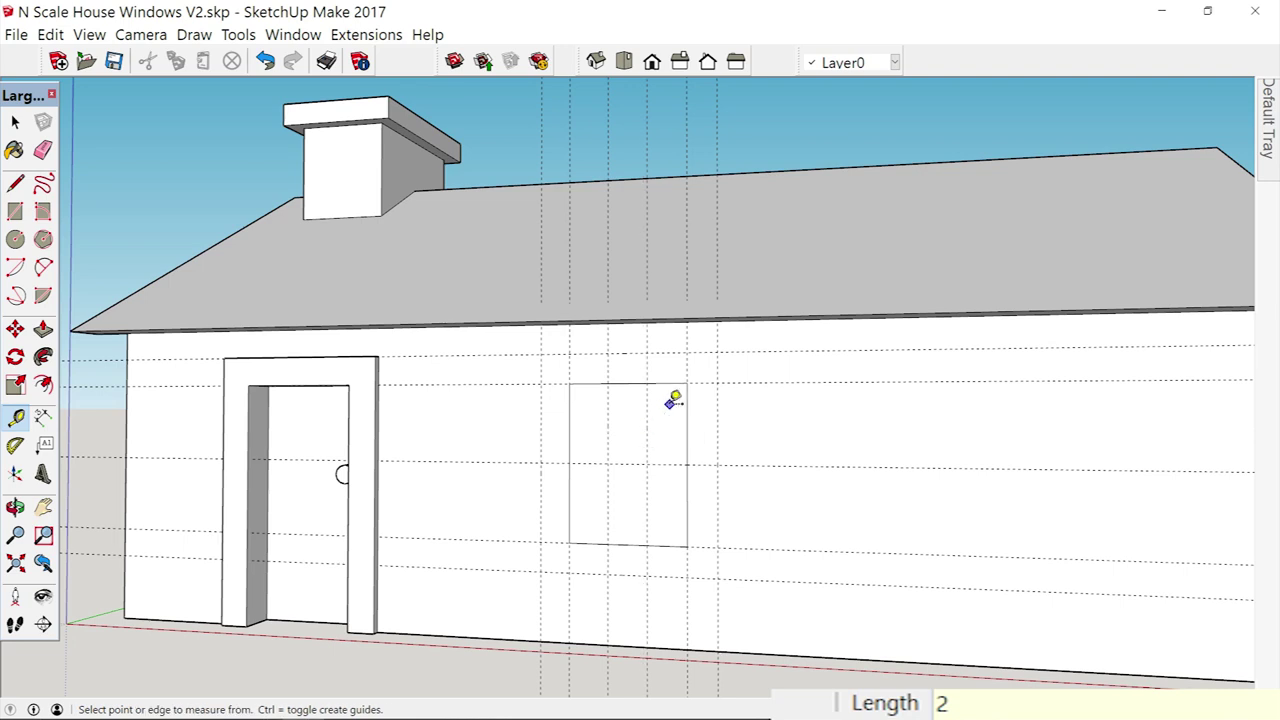
left_click(647, 427)
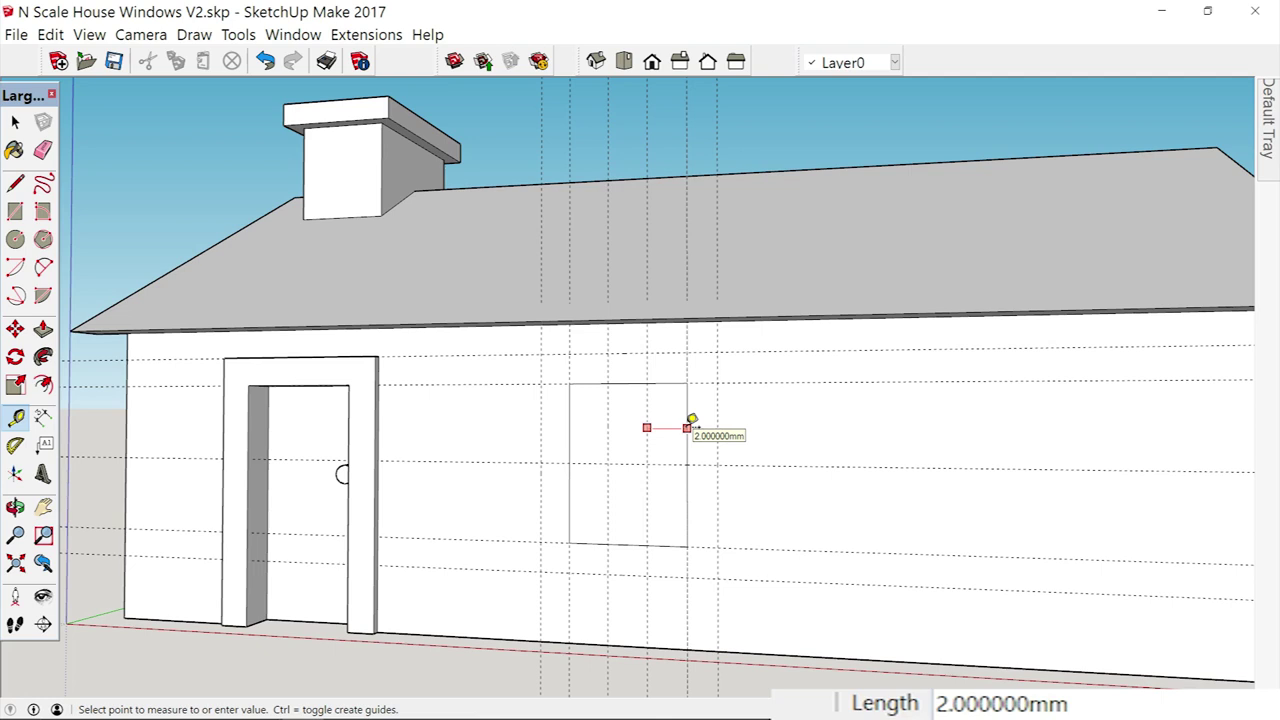
left_click(15, 418)
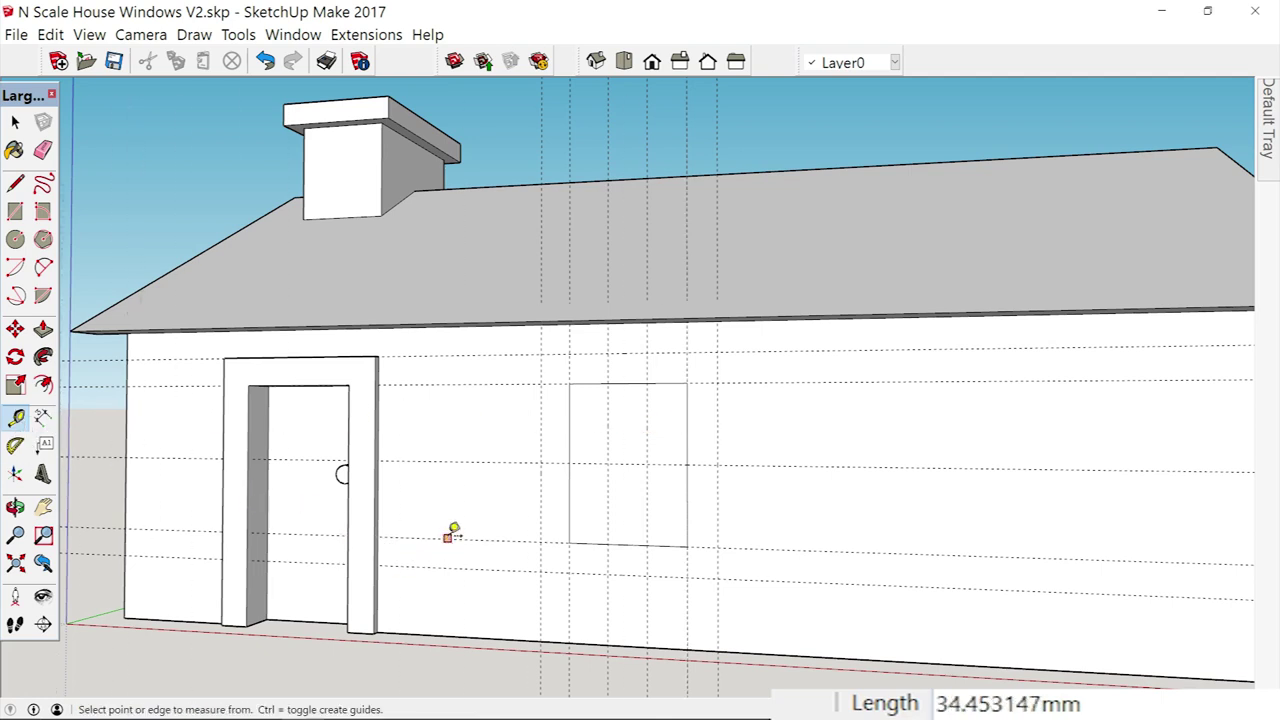
- Add horizontal guides 0.2 mm above and 0.2 mm below the window's mid-height guide to mark the horizontal glazing bar
scroll(454, 530, "up", 4)
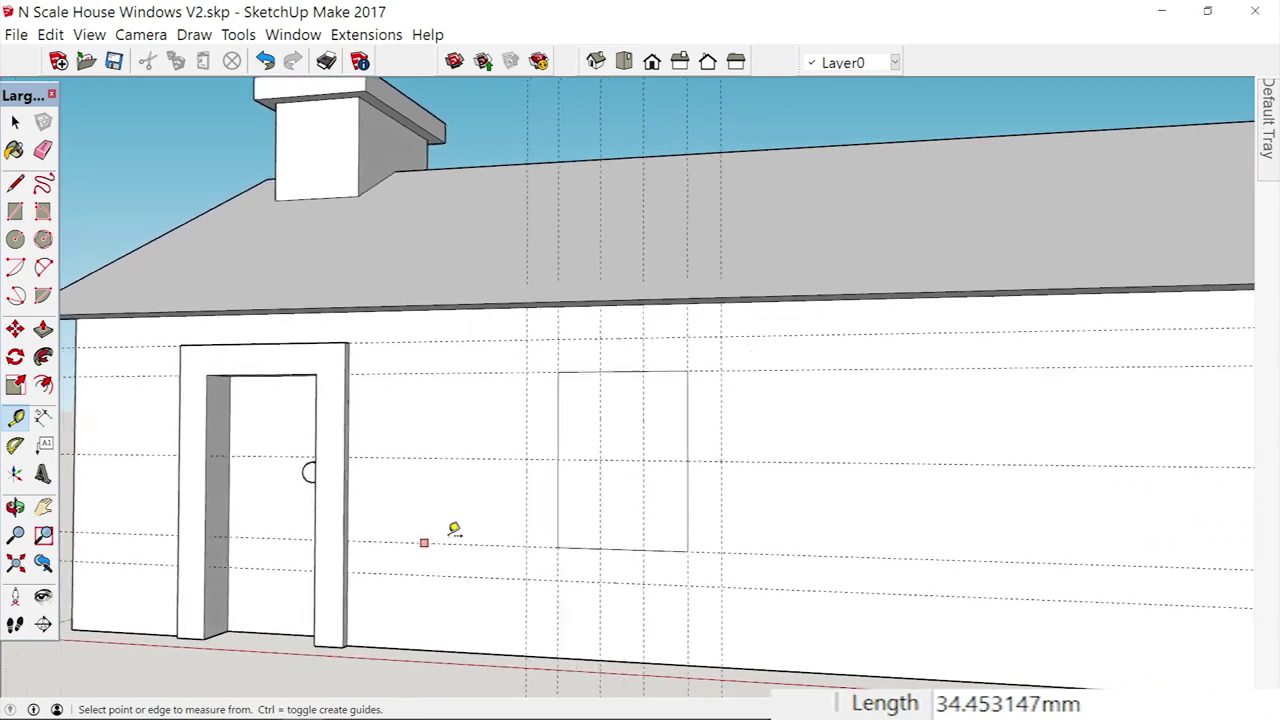
scroll(454, 530, "up", 5)
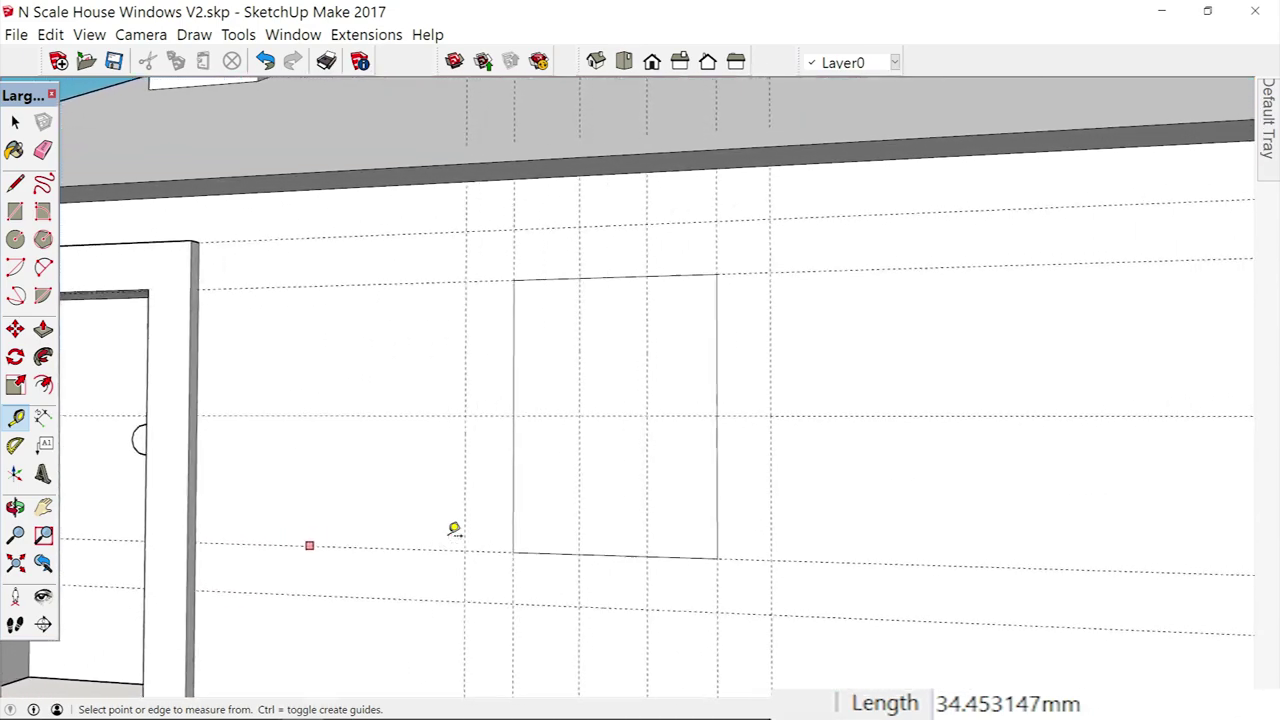
scroll(454, 530, "up", 5)
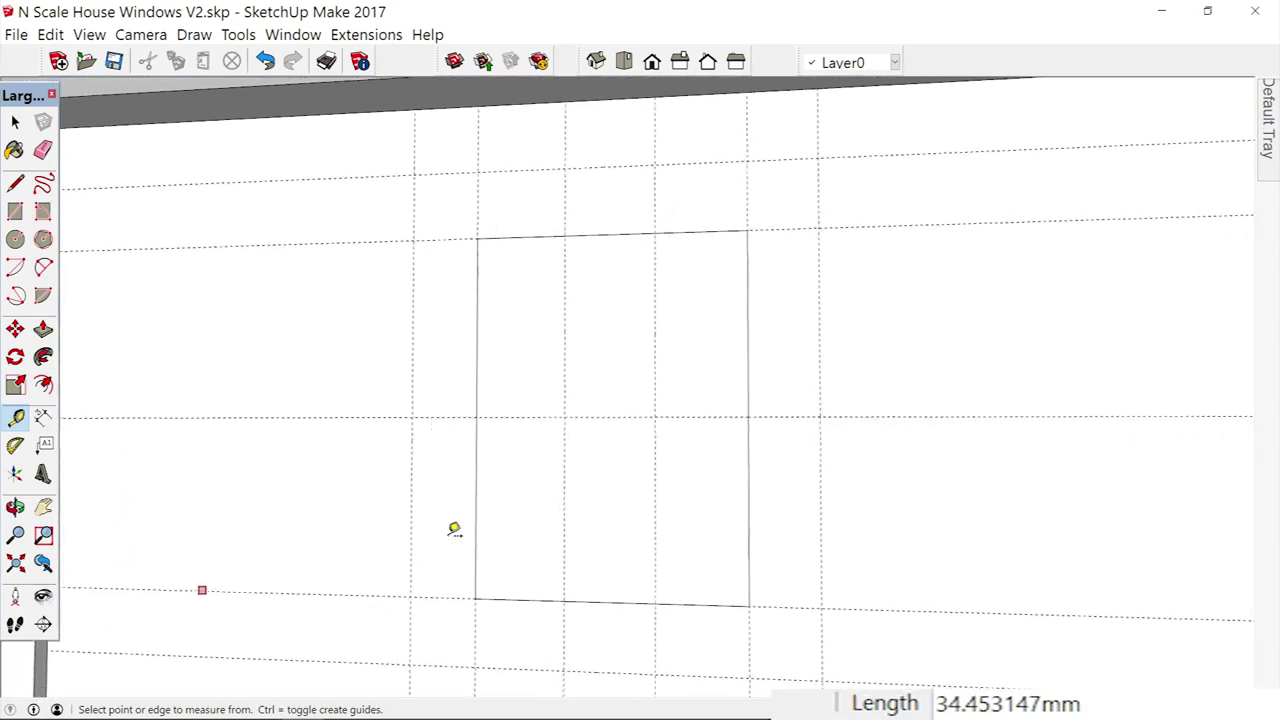
scroll(454, 530, "up", 2)
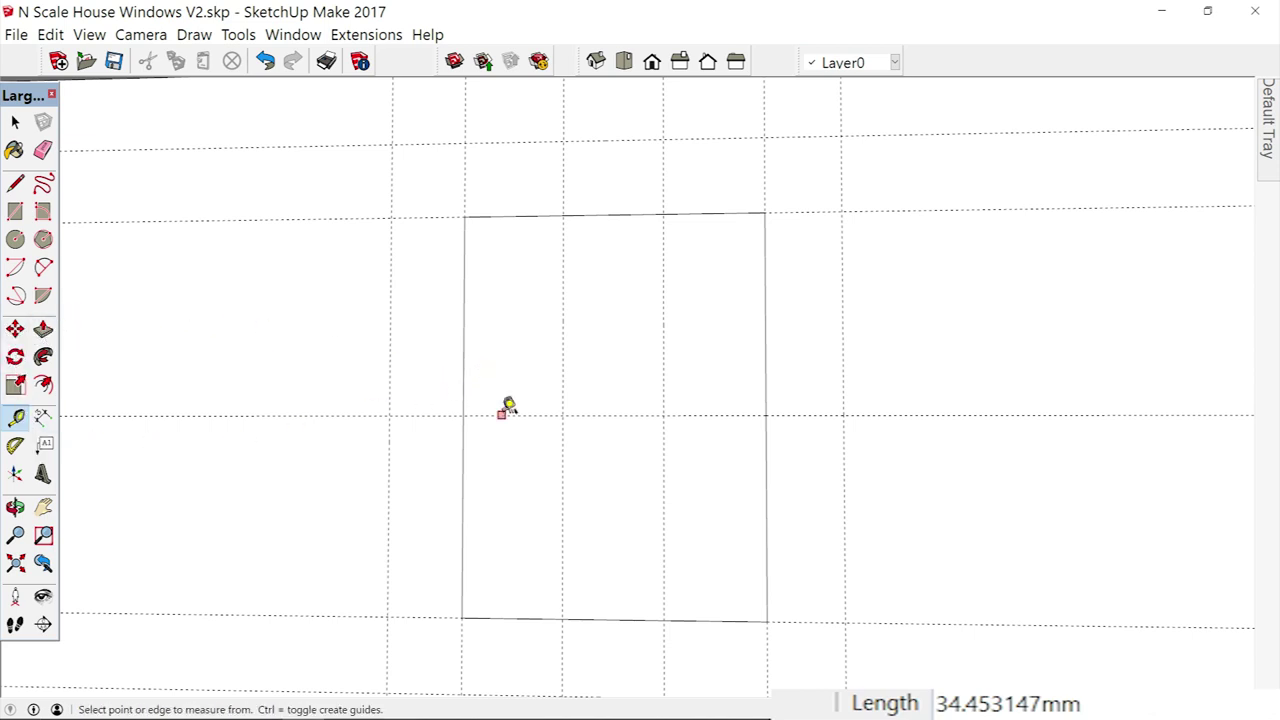
left_click(507, 413)
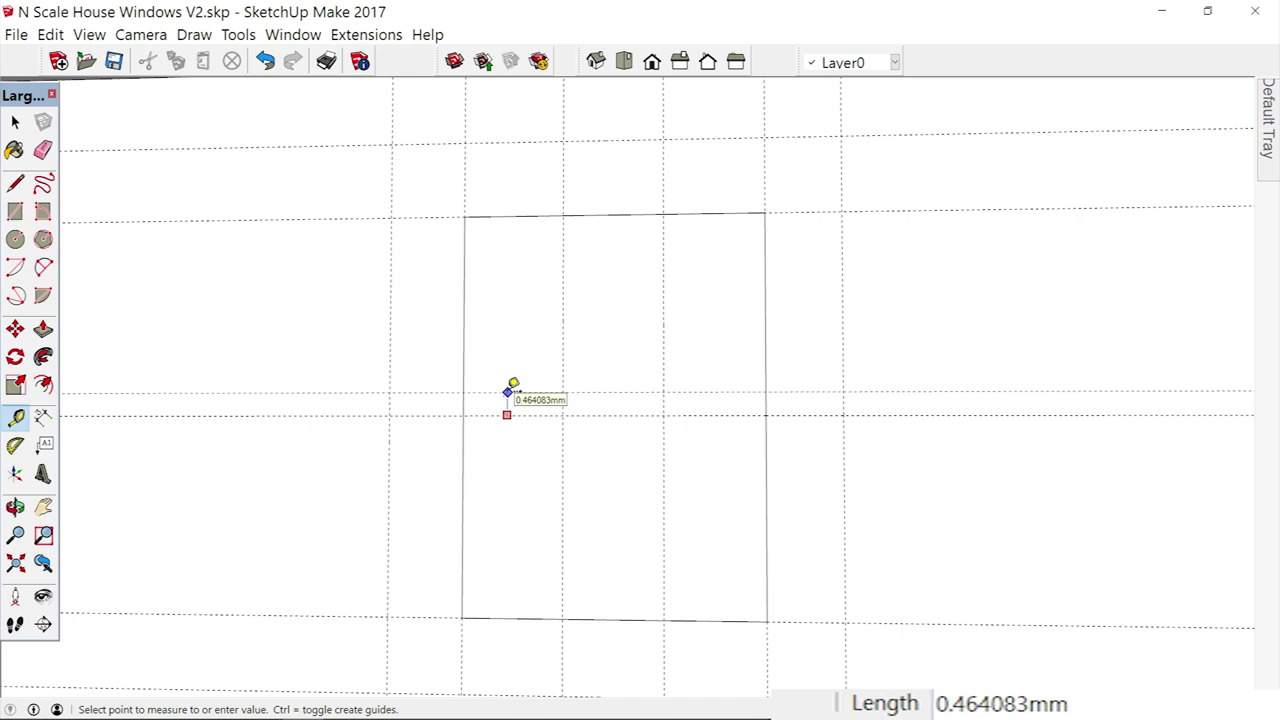
type(".2")
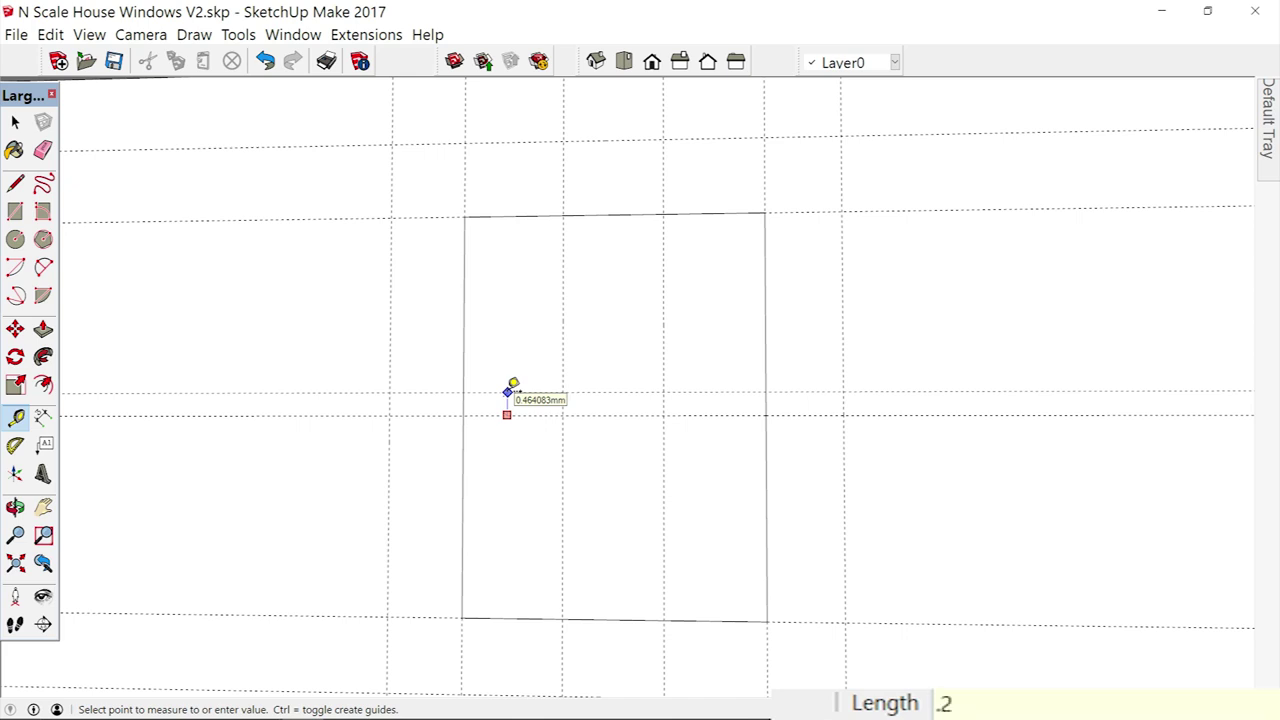
key("Return")
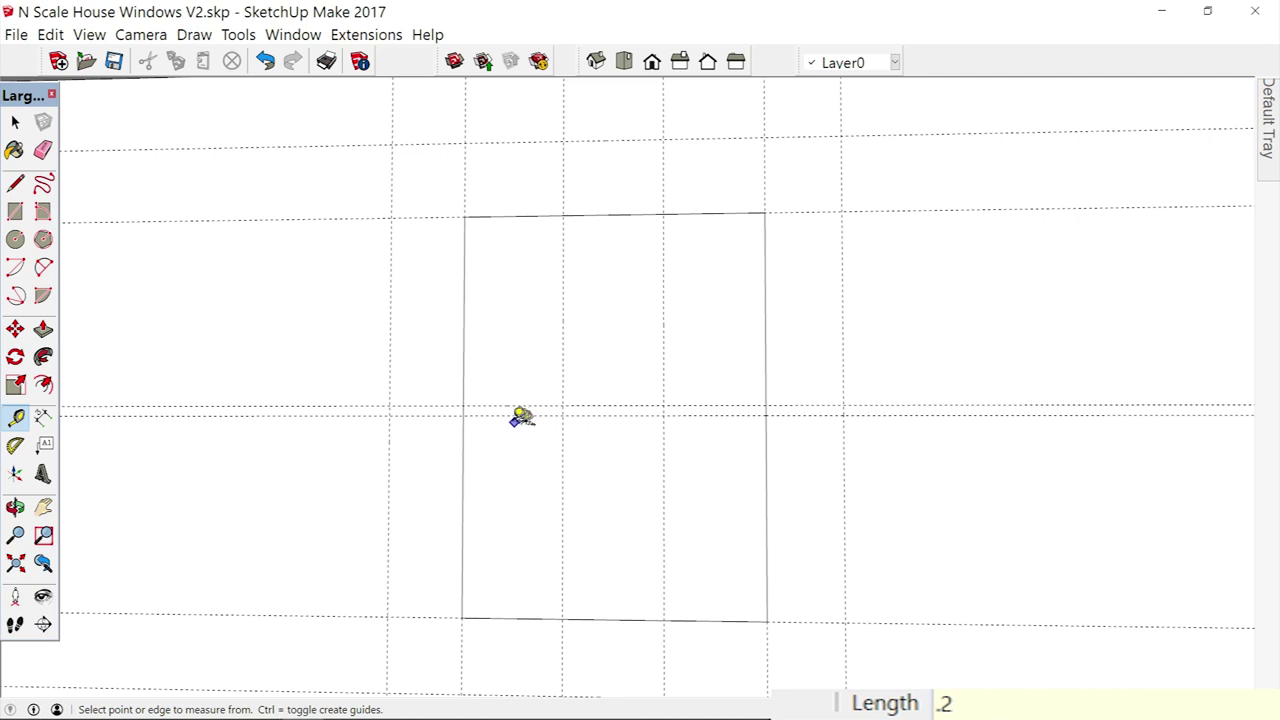
left_click(510, 412)
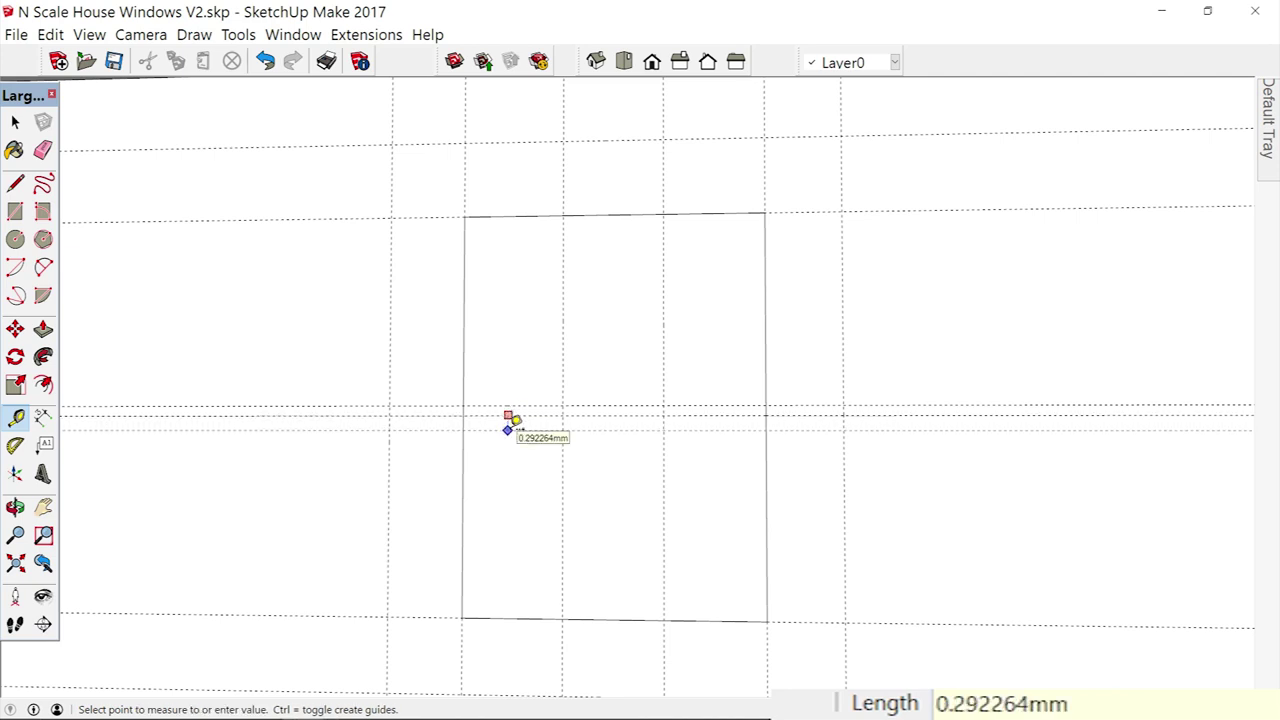
type(".2")
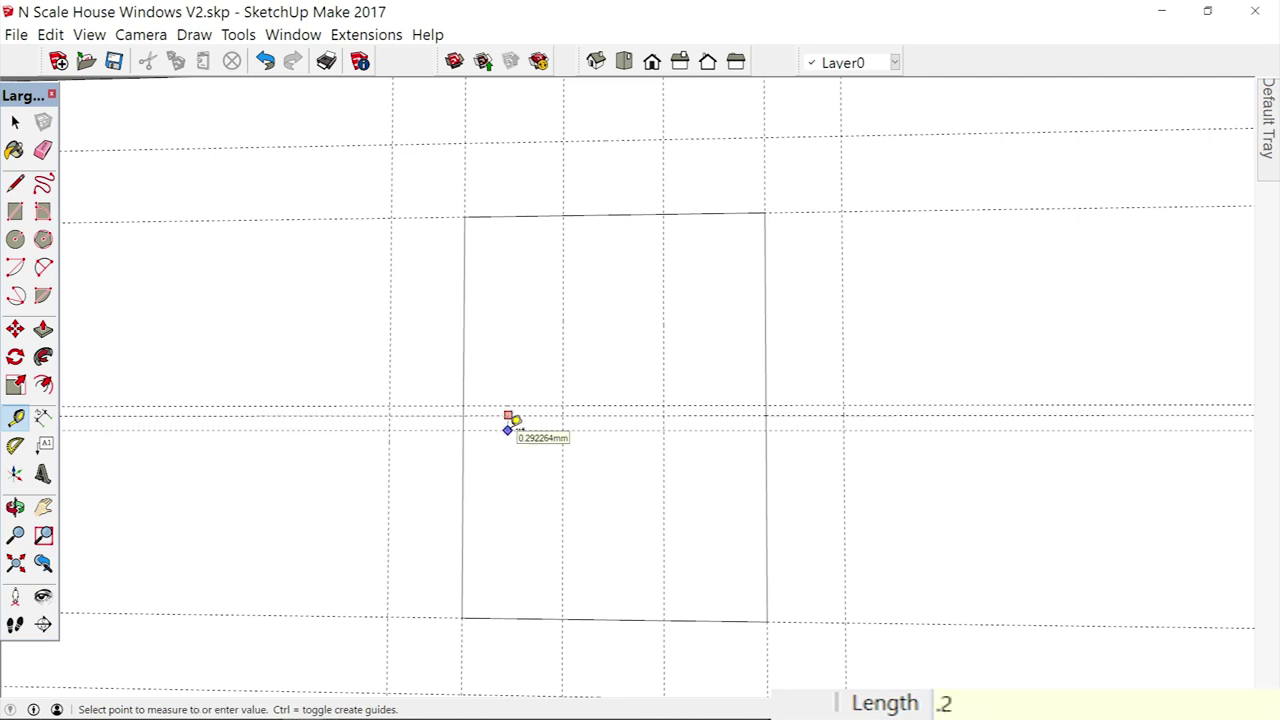
key("Return")
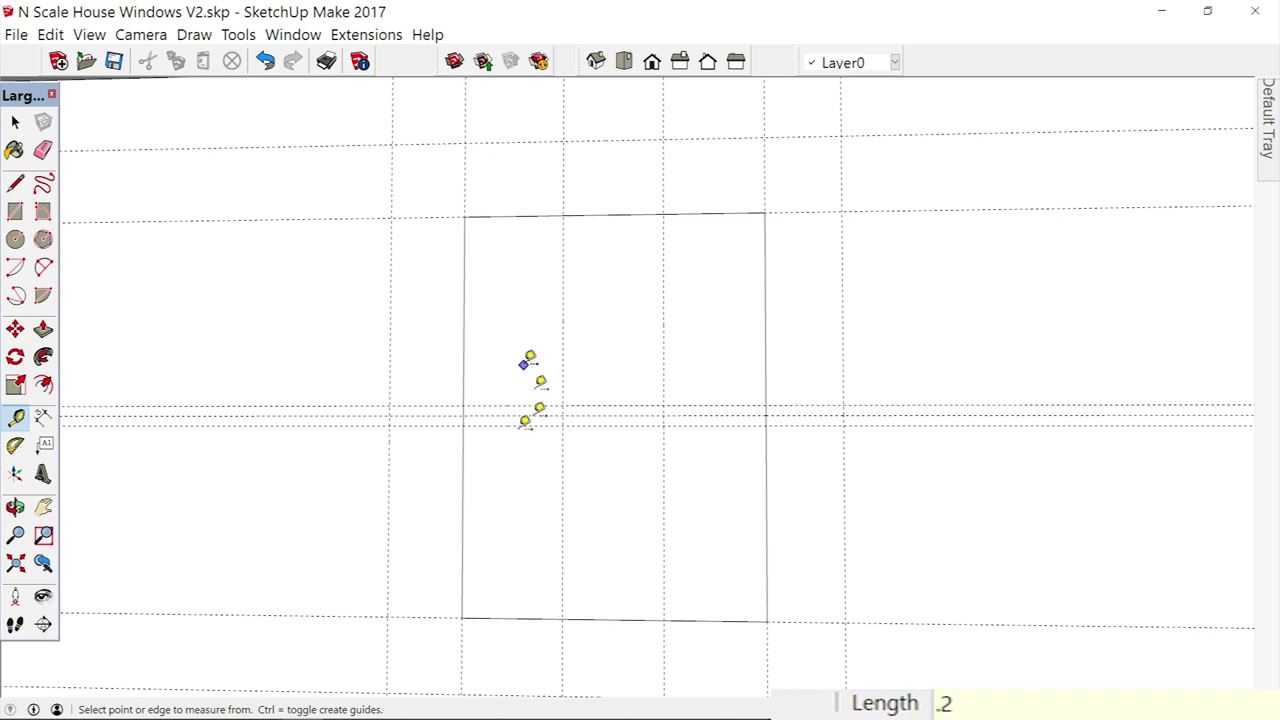
- Add vertical guides 0.2 mm to each side of the window's left divider guide
left_click(563, 309)
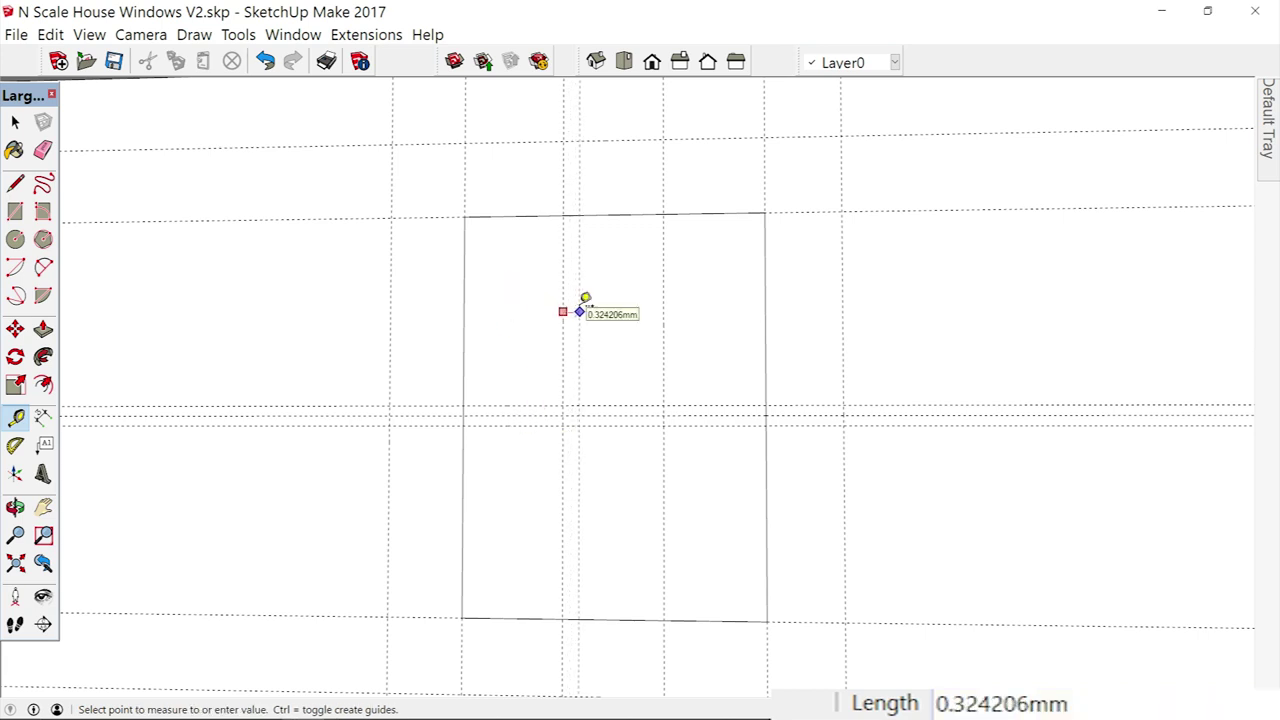
type(".2")
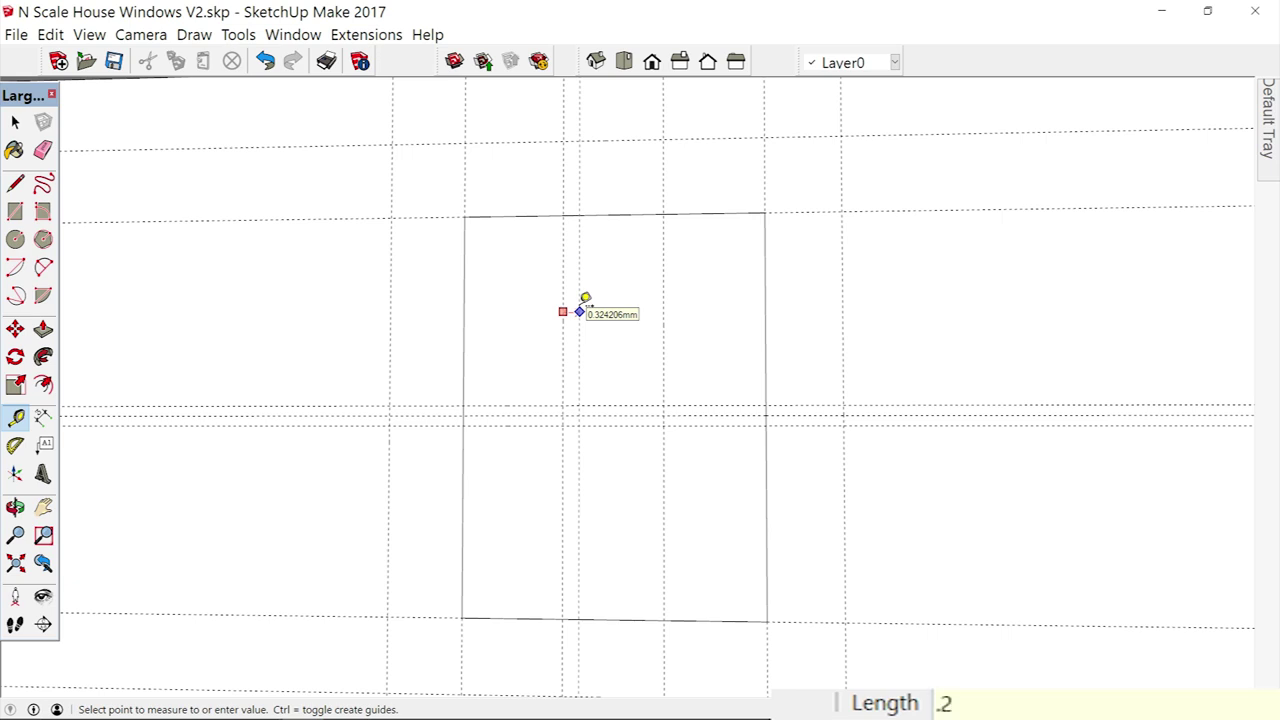
key("Return")
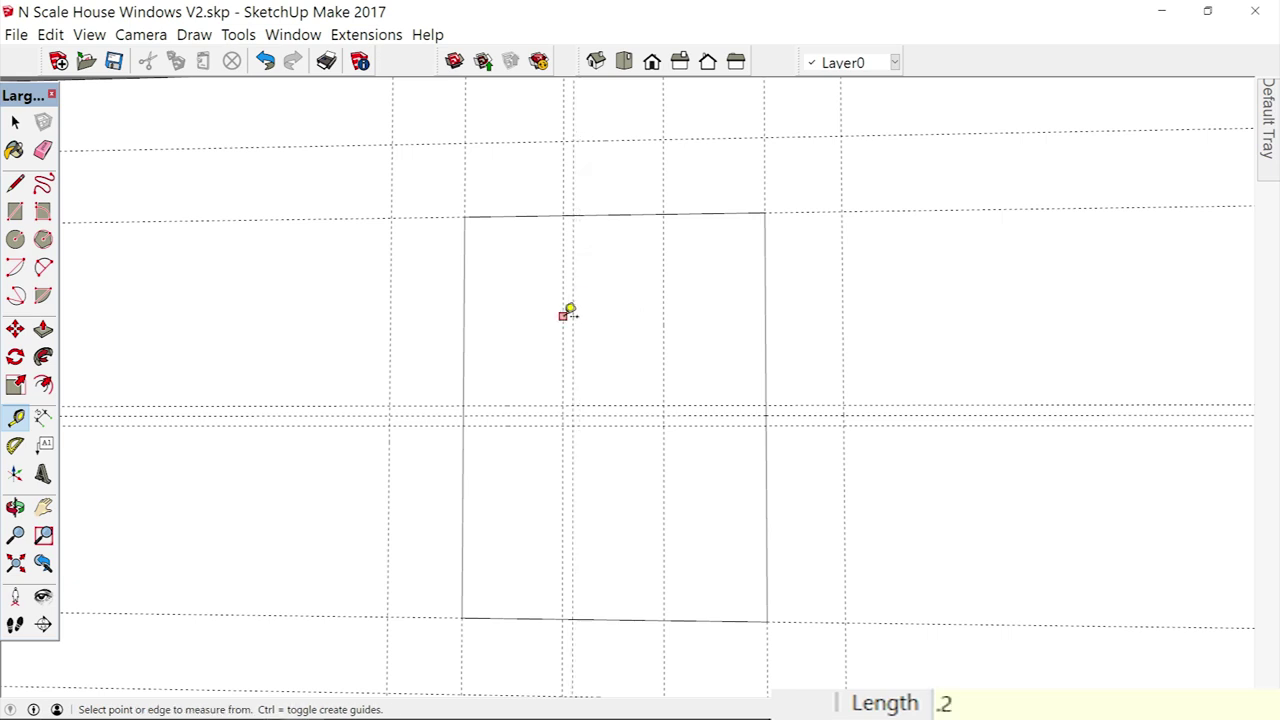
left_click(566, 309)
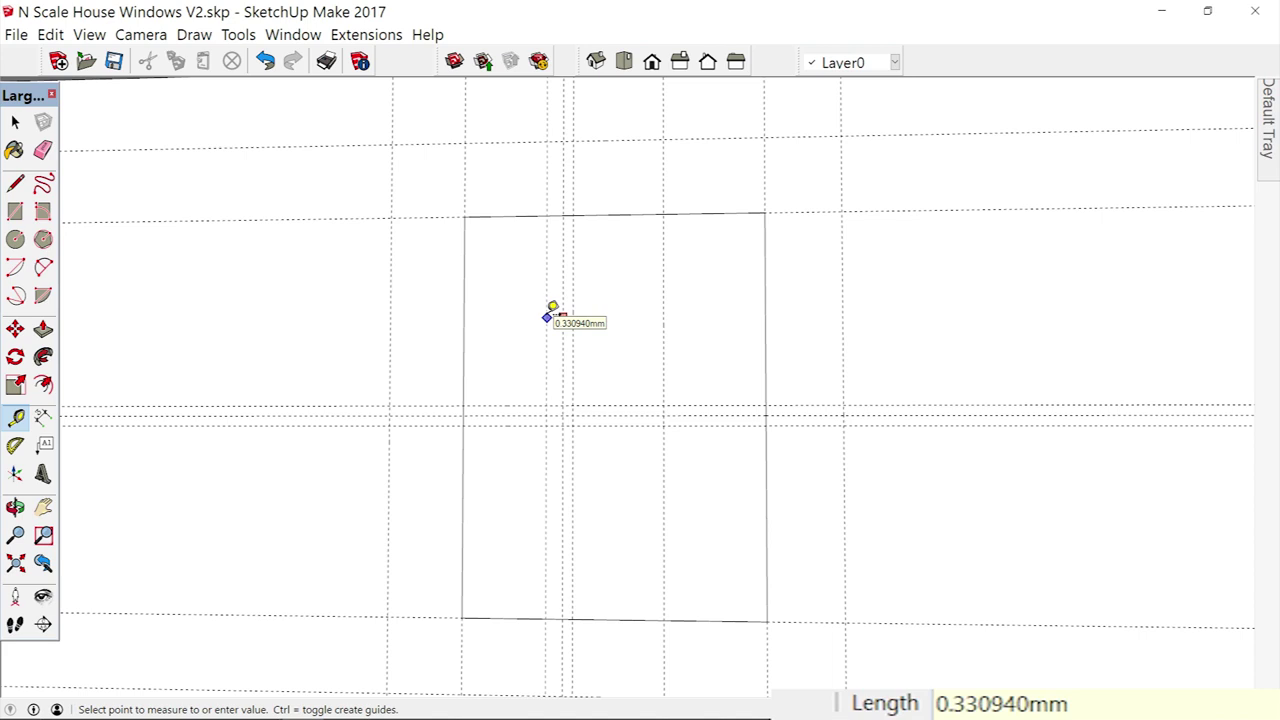
type(".2")
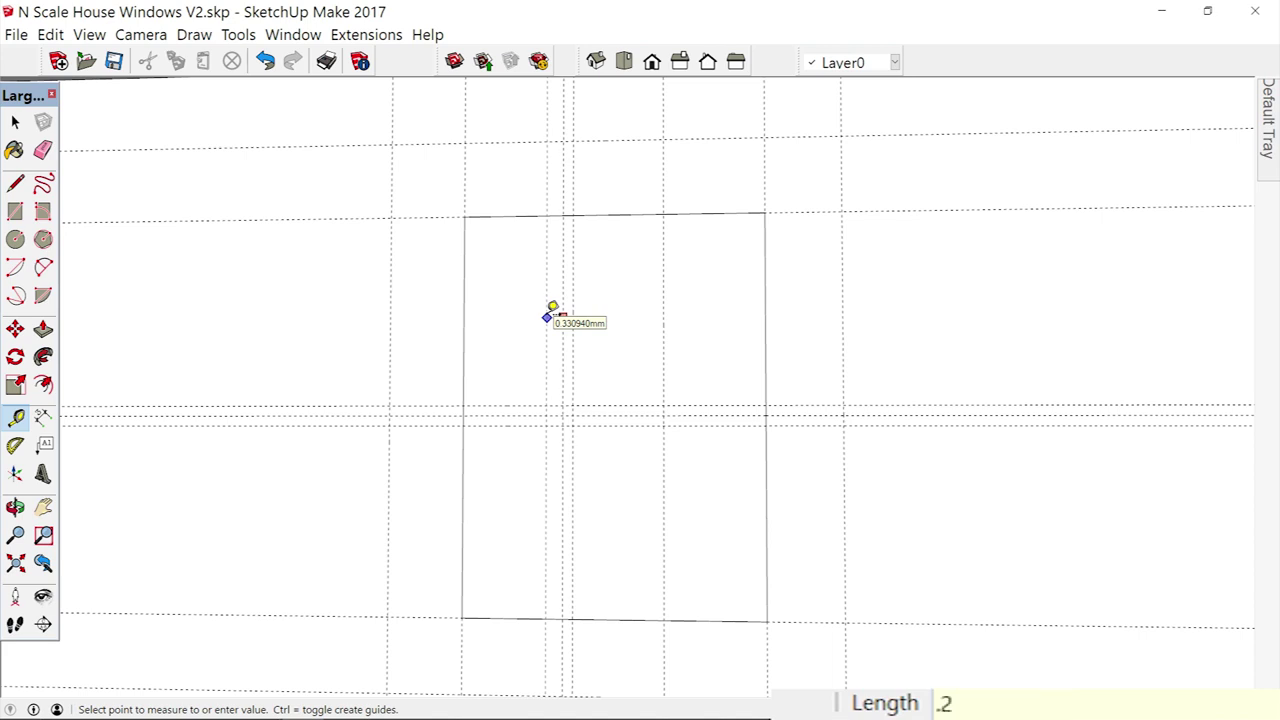
key("Return")
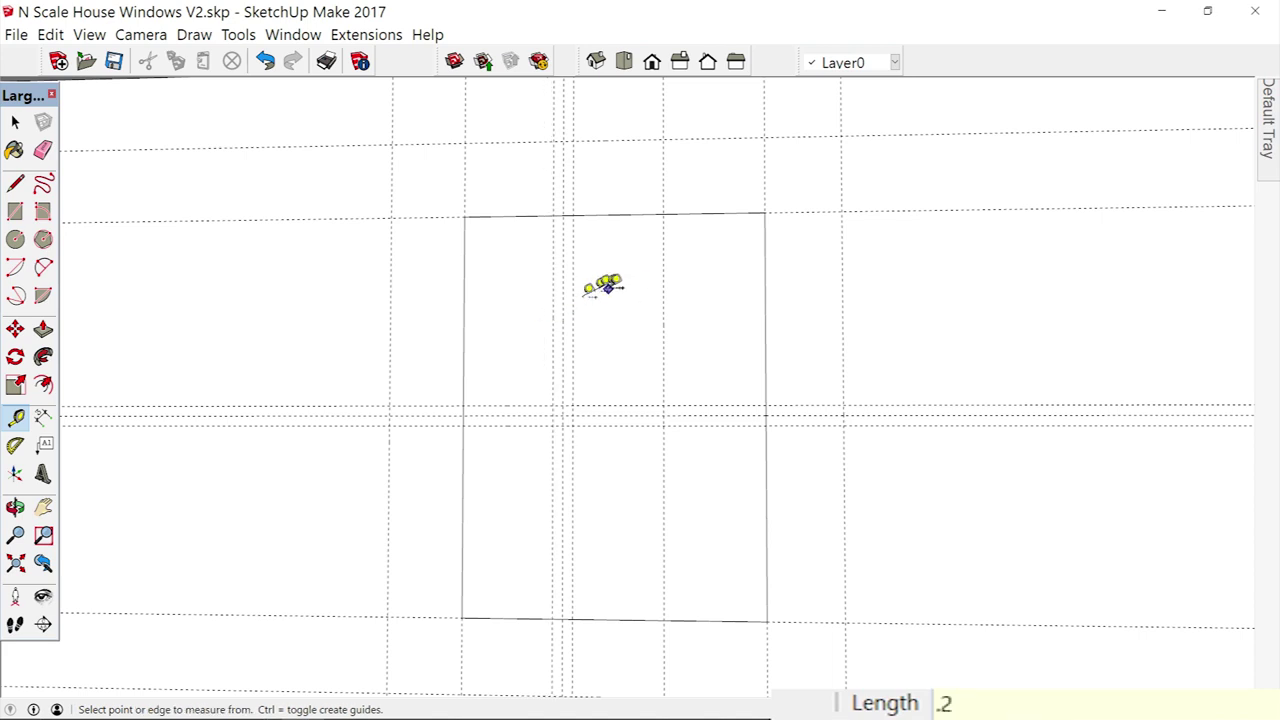
- Add vertical guides 0.2 mm to each side of the window's right divider guide
left_click(663, 317)
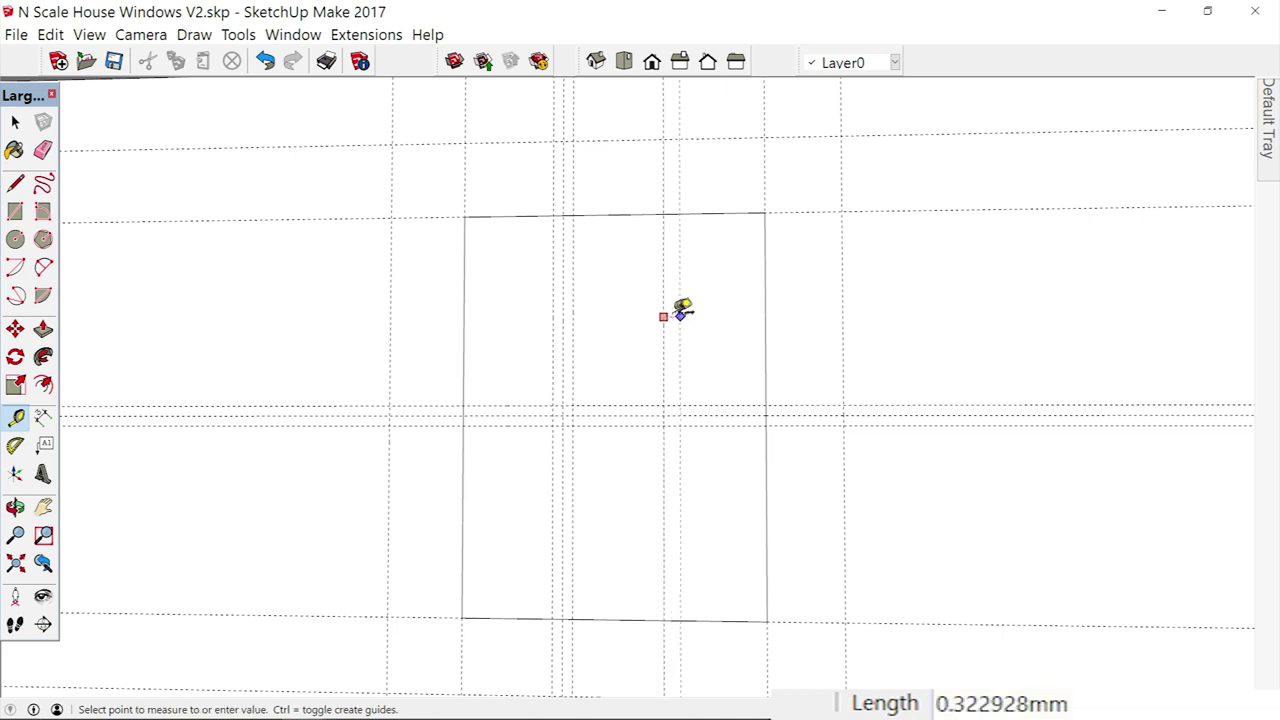
type(".")
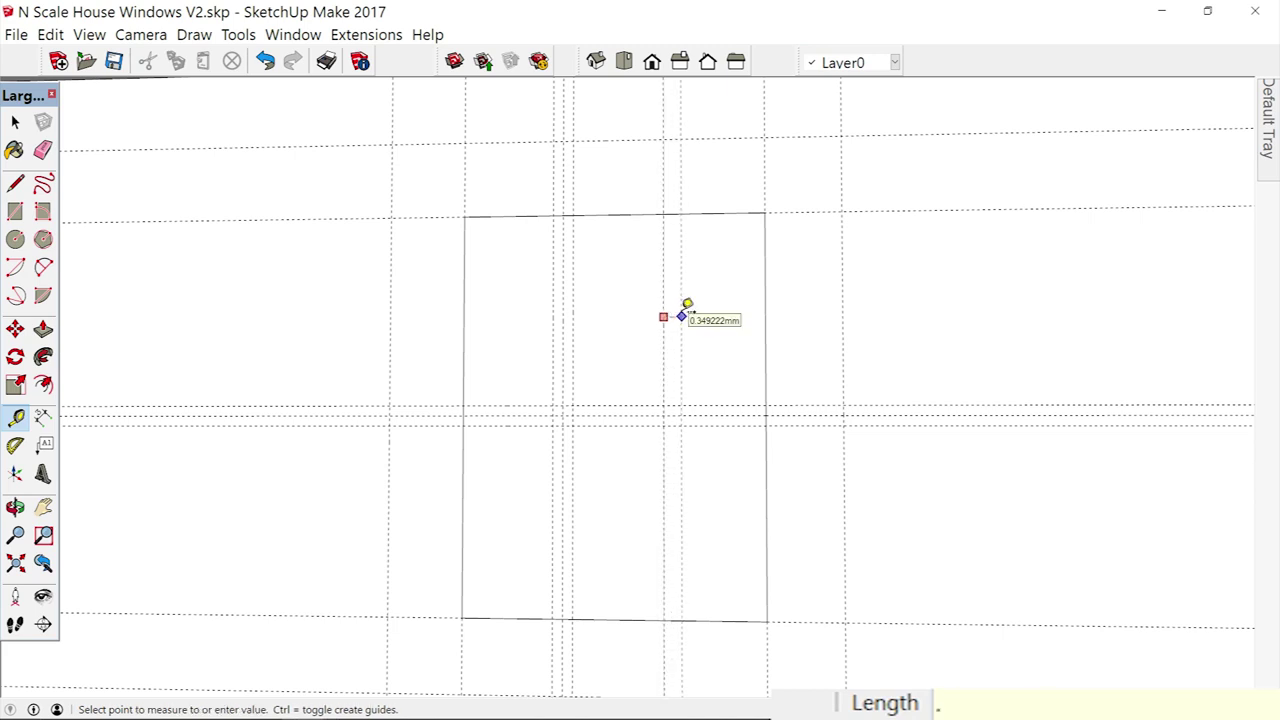
type("2")
key("Return")
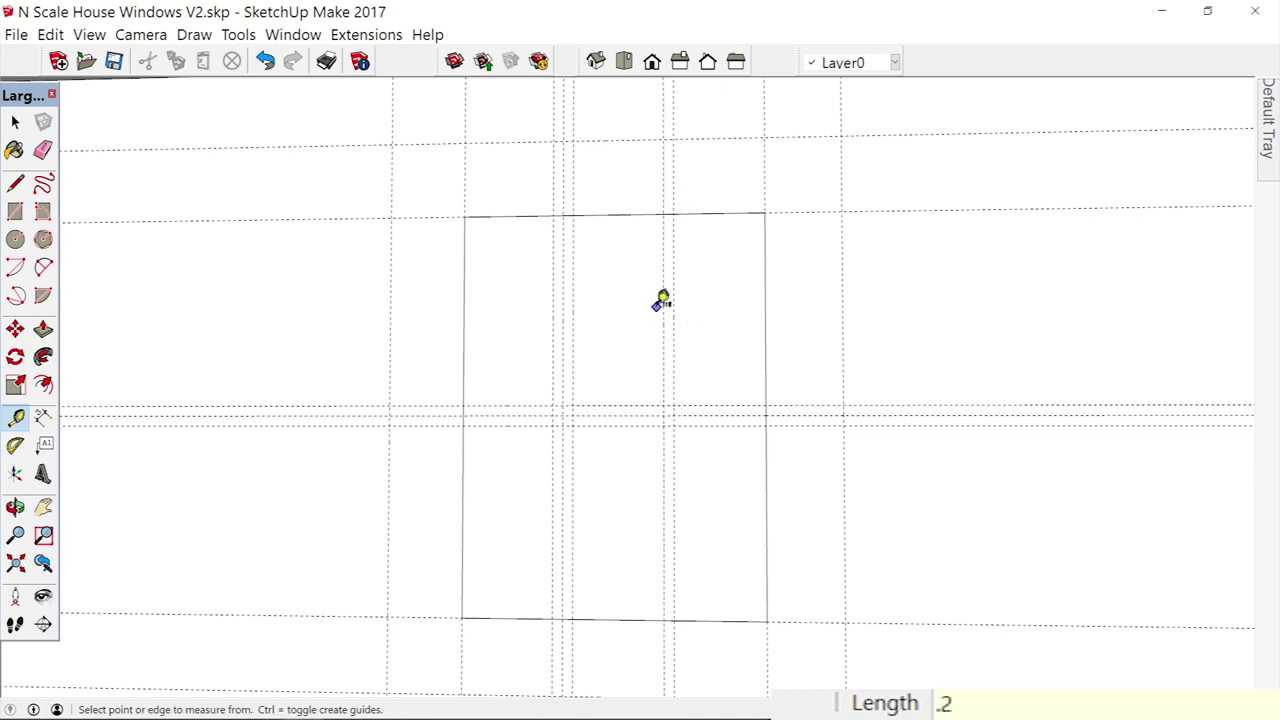
left_click(665, 335)
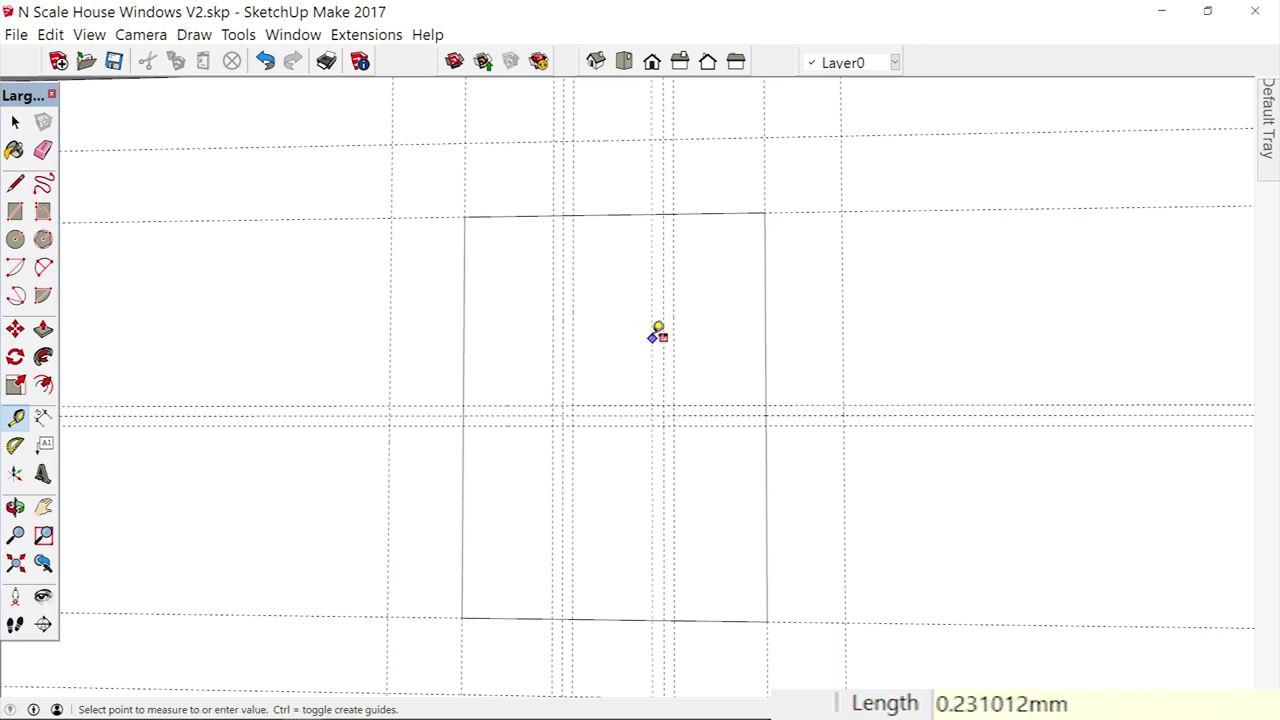
type(".2")
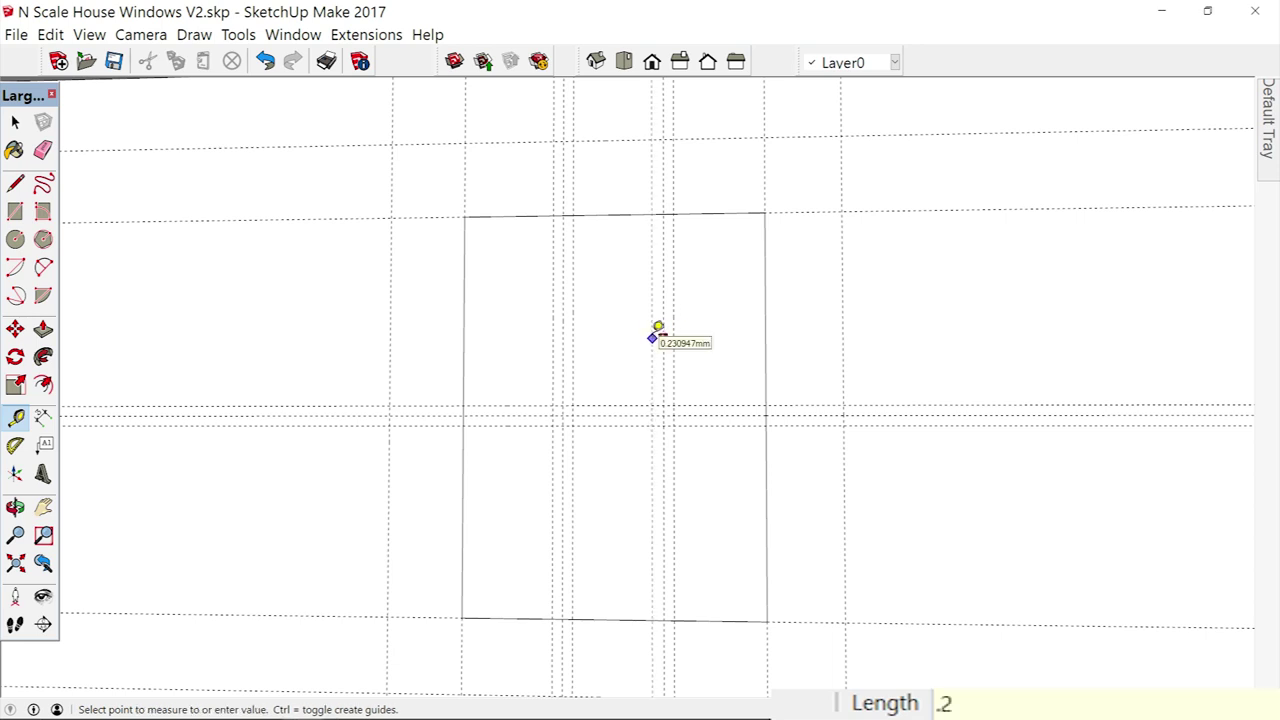
key("Return")
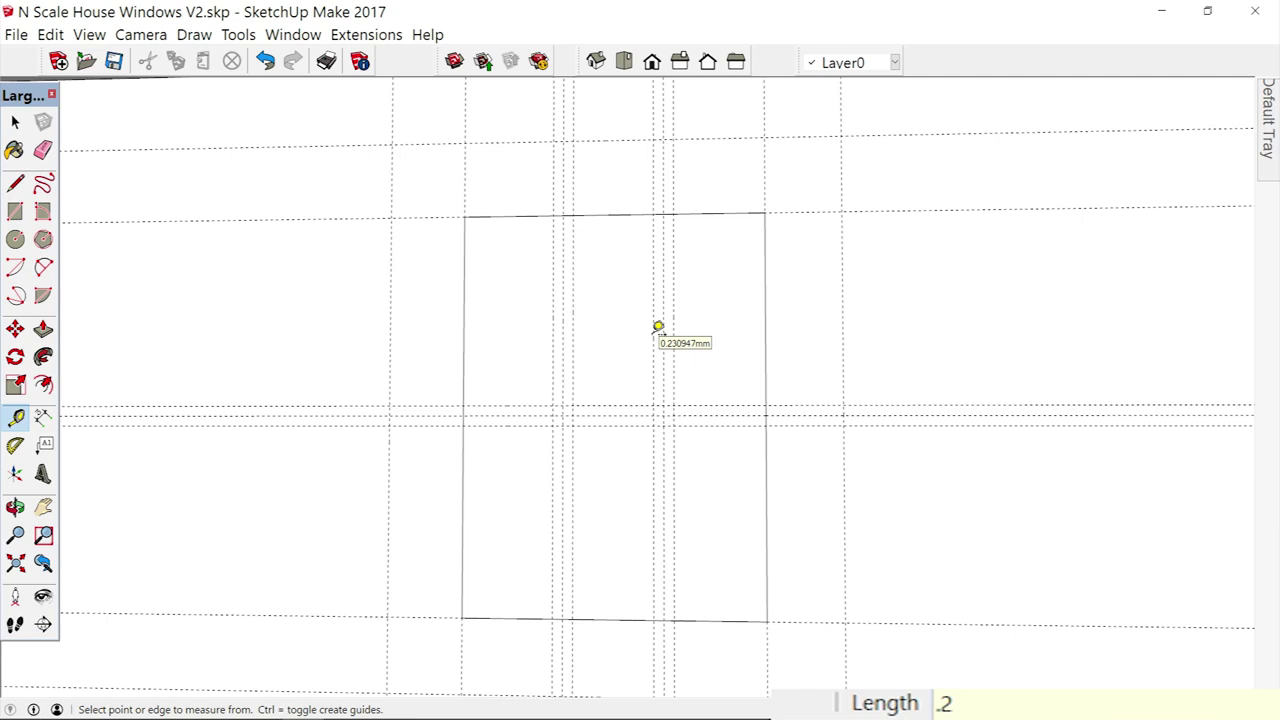
- Erase the middle guide of each glazing-bar trio, one horizontal and two vertical, keeping the outer guides 0.2 mm to either side
scroll(658, 327, "up", 5)
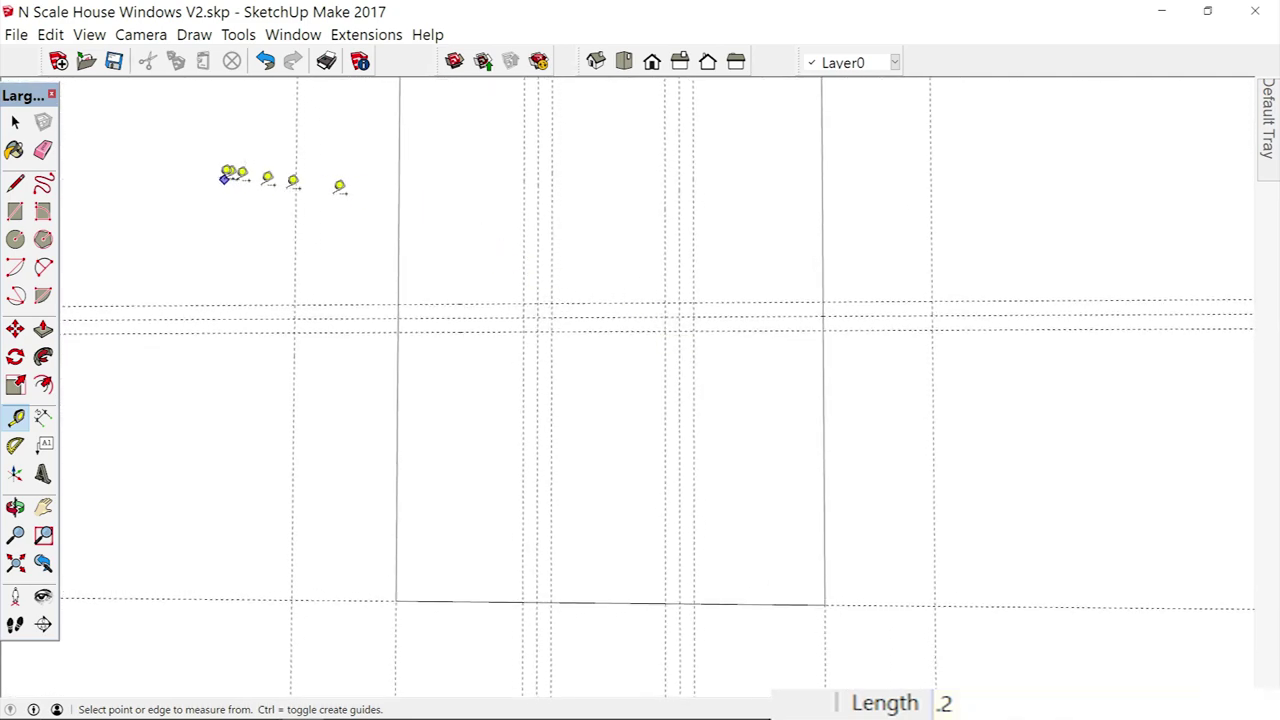
left_click(43, 152)
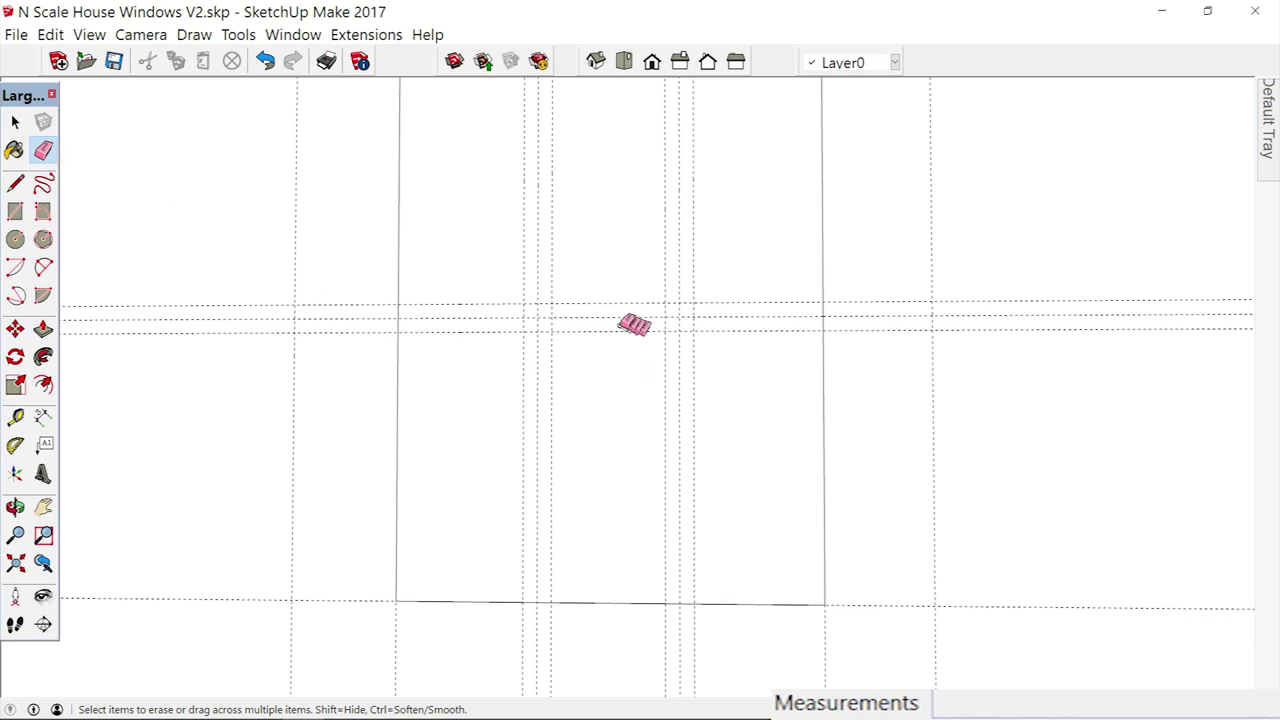
left_click_drag(604, 310, 674, 305)
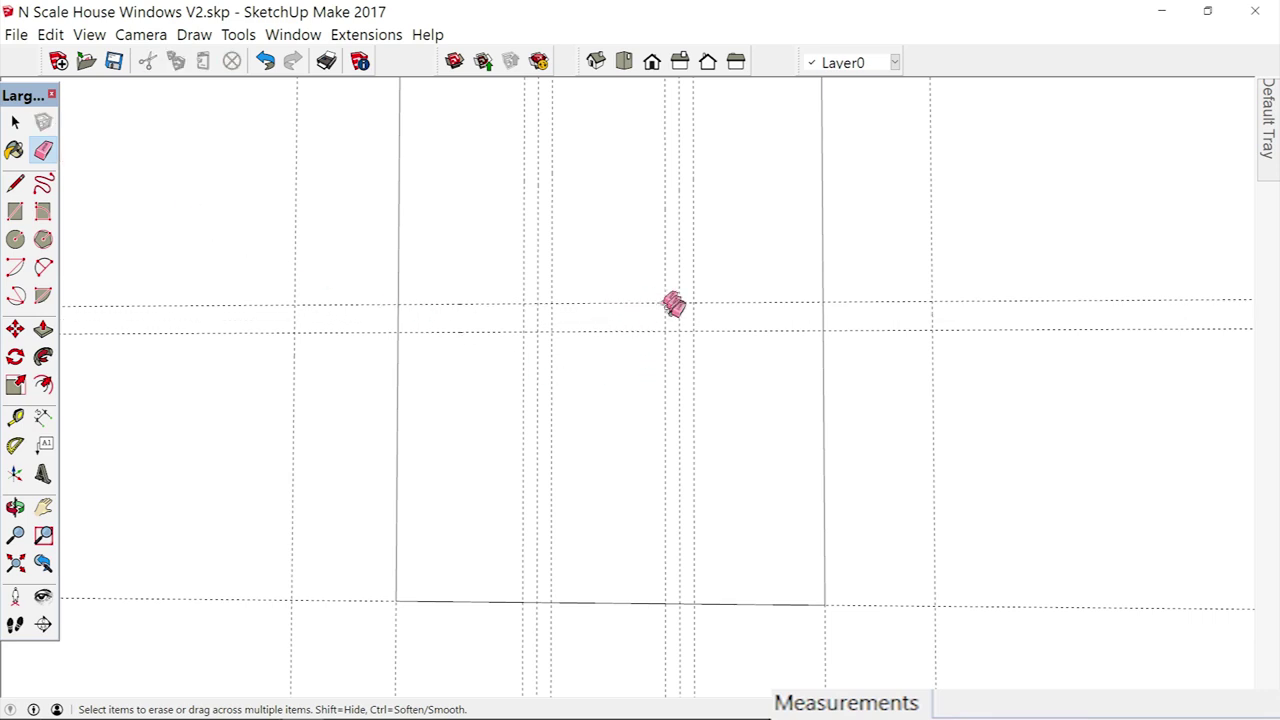
left_click(683, 314)
left_click_drag(540, 311, 547, 316)
key("shift+z")
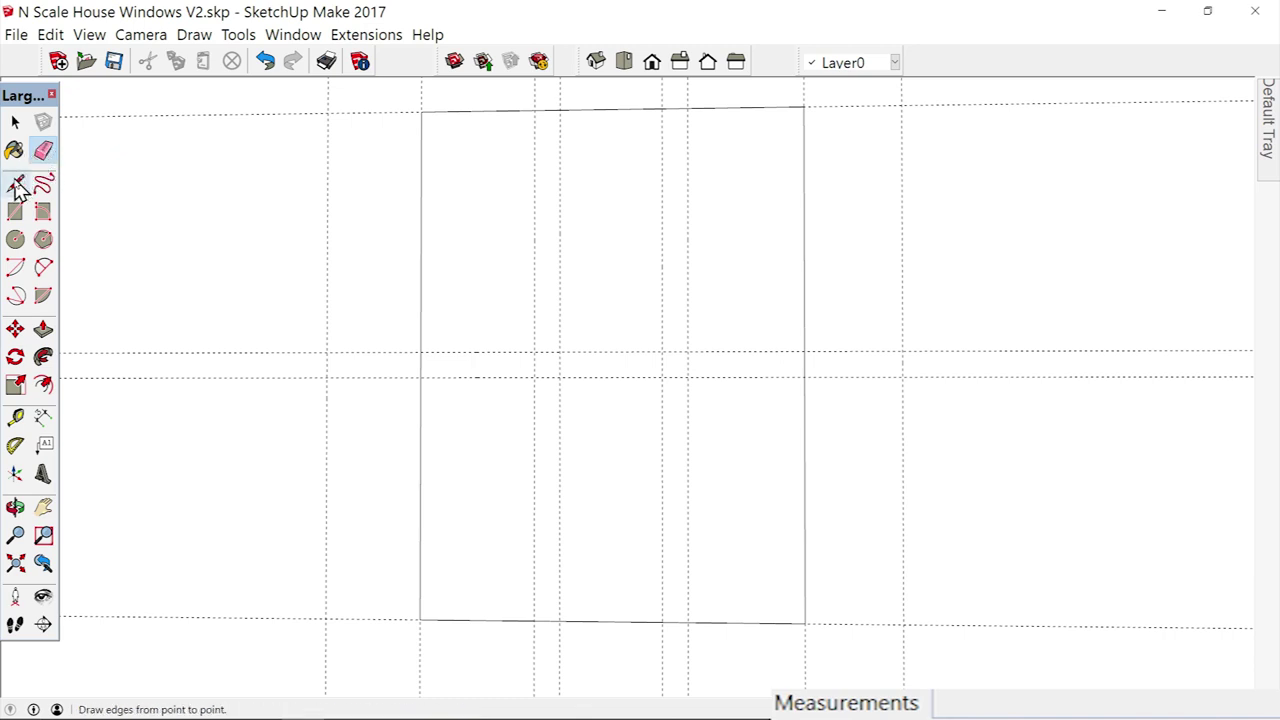
- Draw rectangles between the guides for two vertical glazing bars, 0.4 by 8 mm, and one horizontal bar, 6 by 0.4 mm
left_click(18, 212)
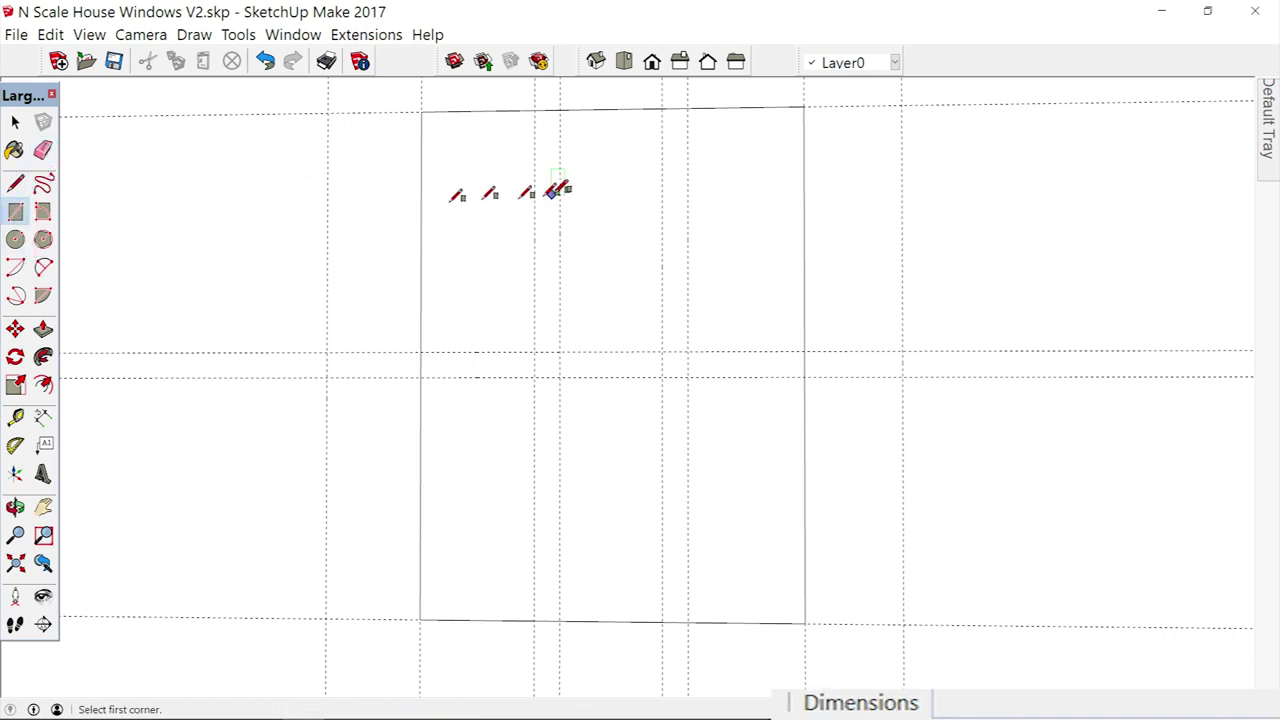
left_click(535, 110)
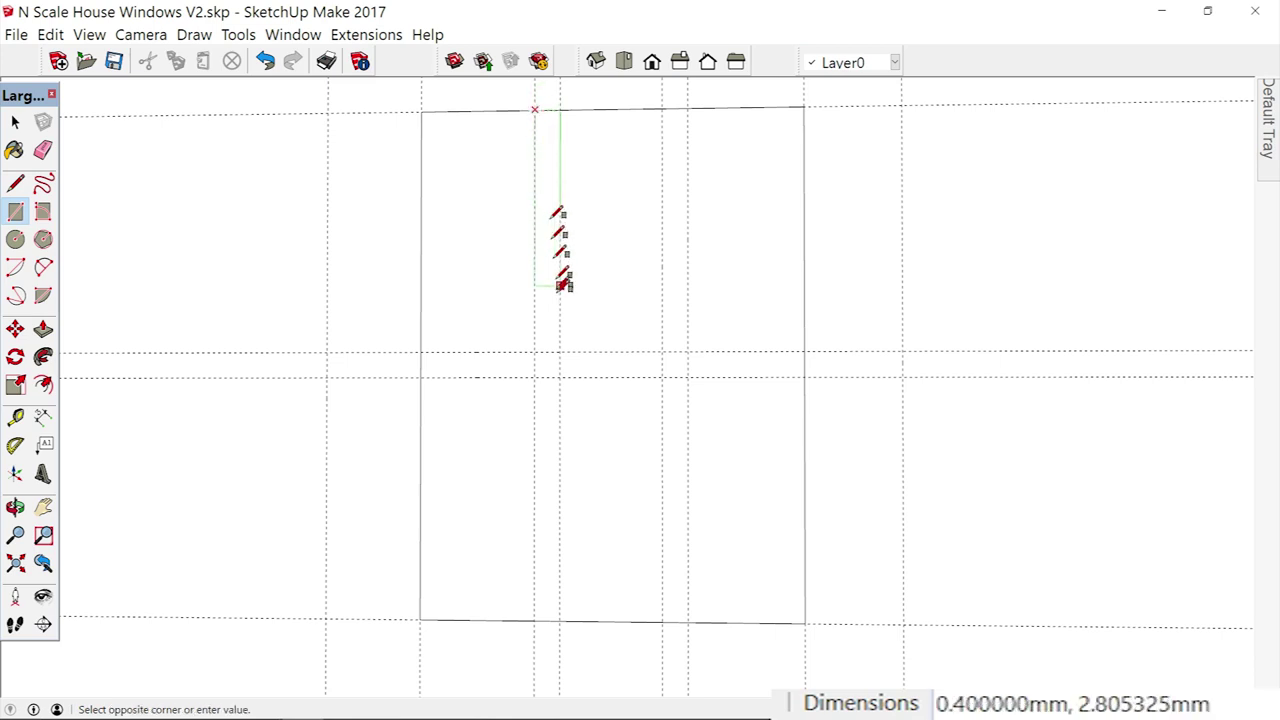
left_click(560, 619)
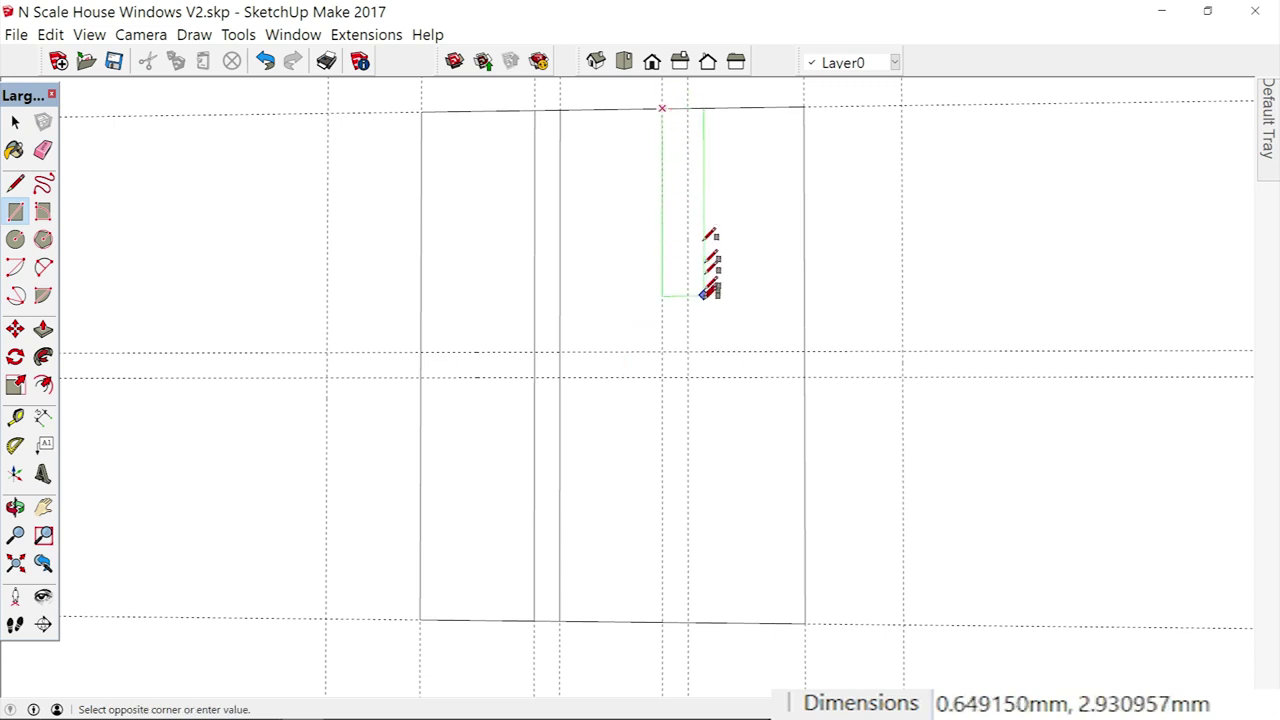
left_click(688, 620)
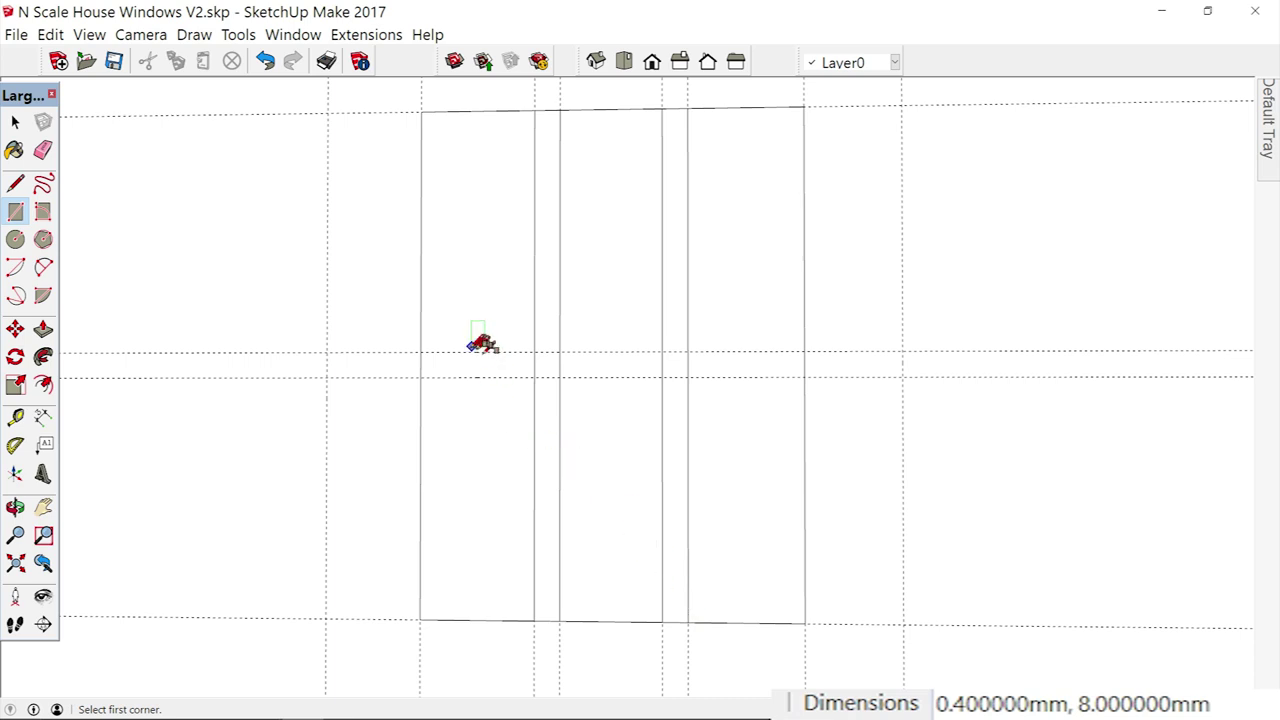
left_click(420, 352)
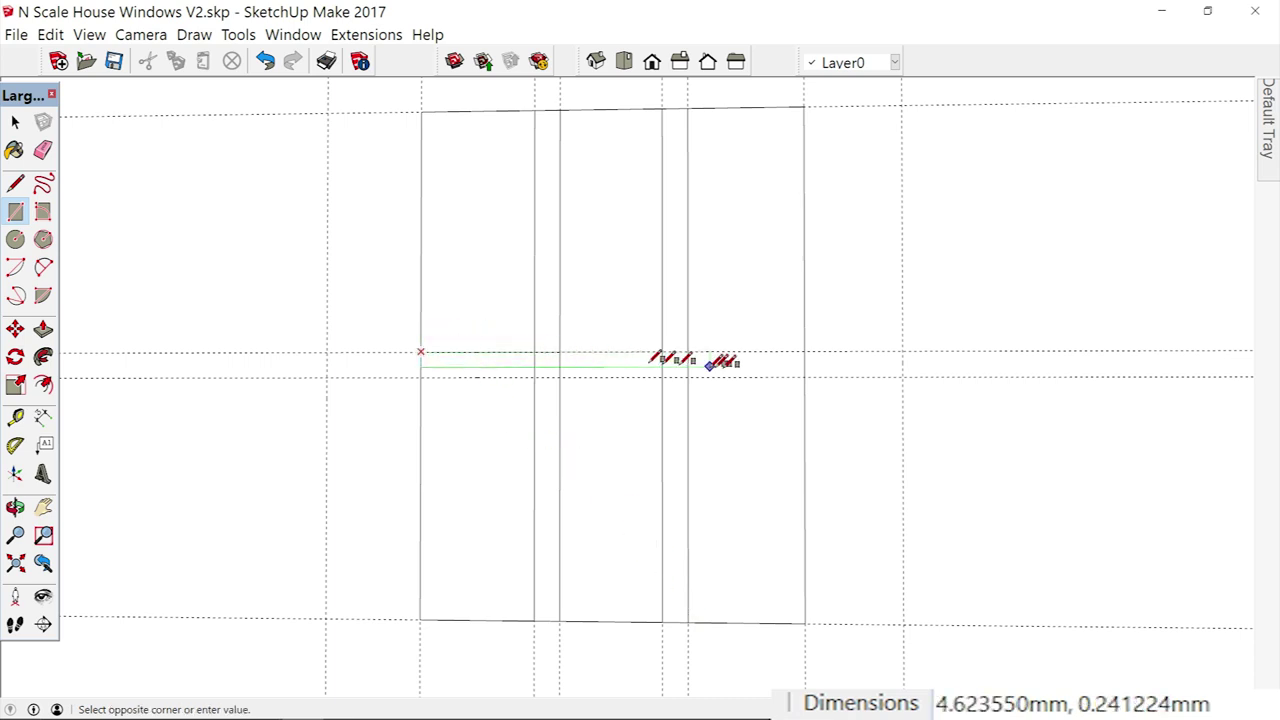
left_click(806, 377)
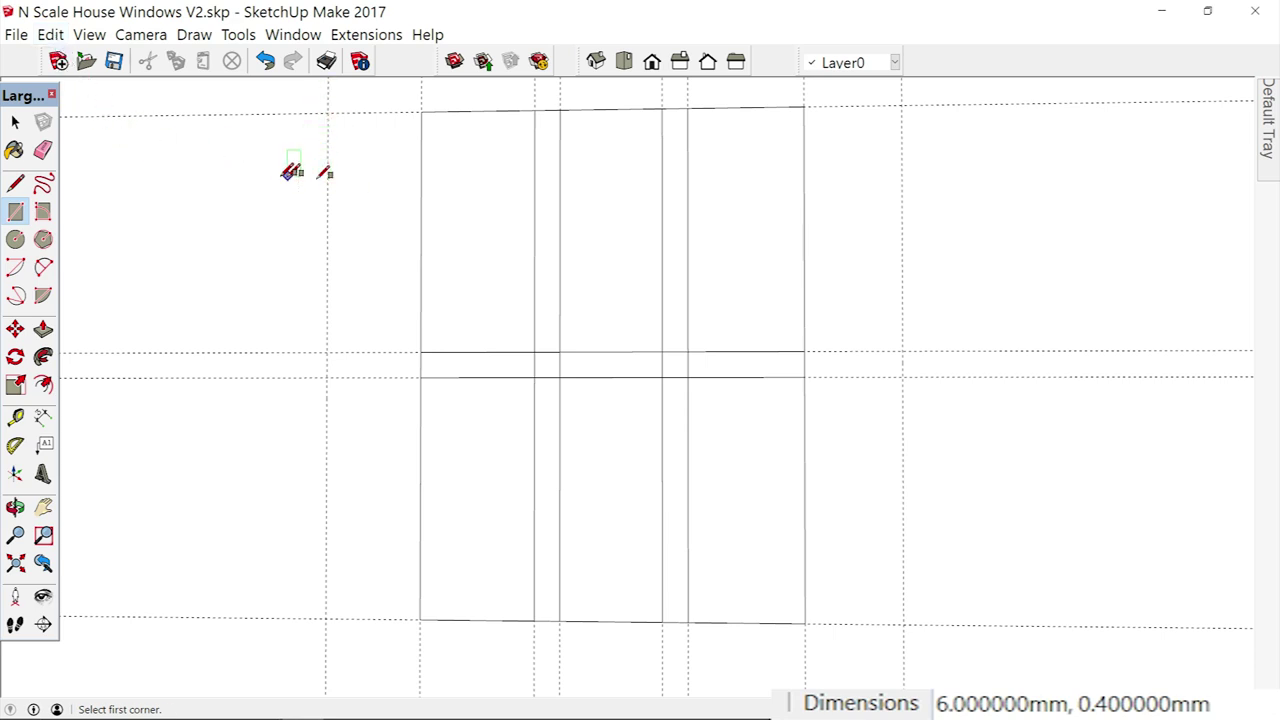
- Erase the horizontal and vertical guides that marked the glazing bars, keeping the guides around the window outline
left_click(43, 150)
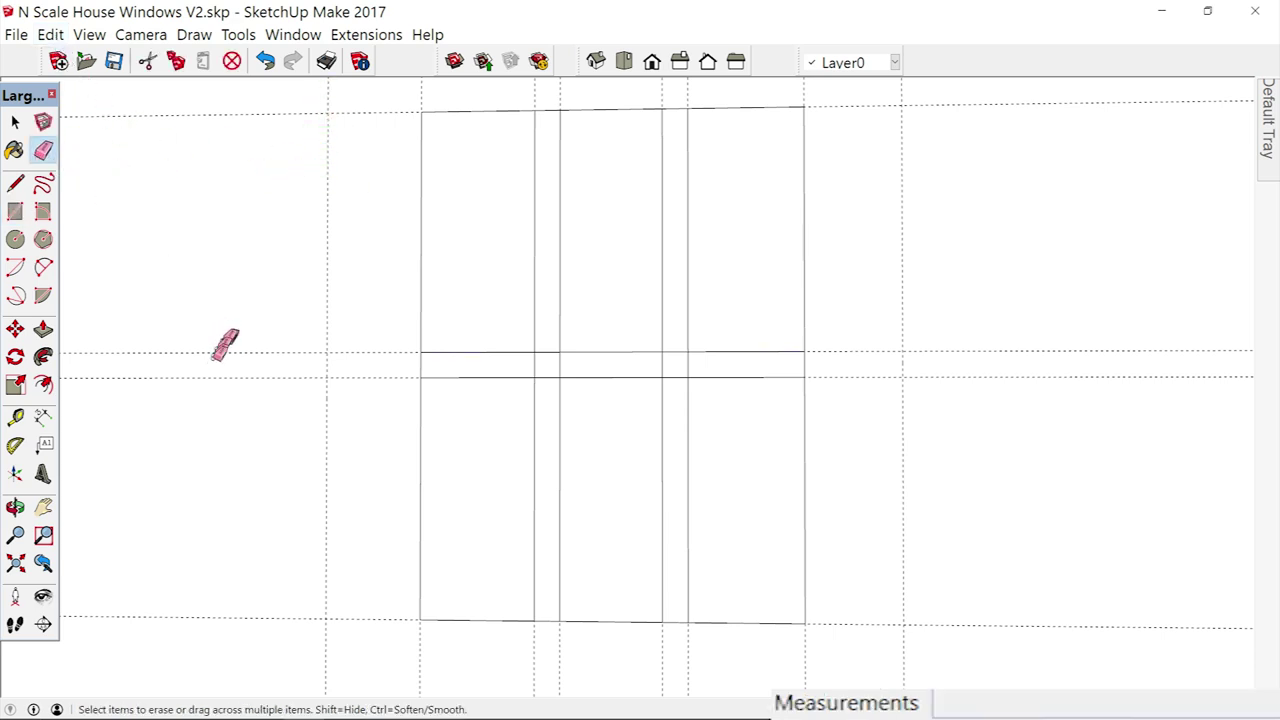
left_click_drag(215, 352, 199, 390)
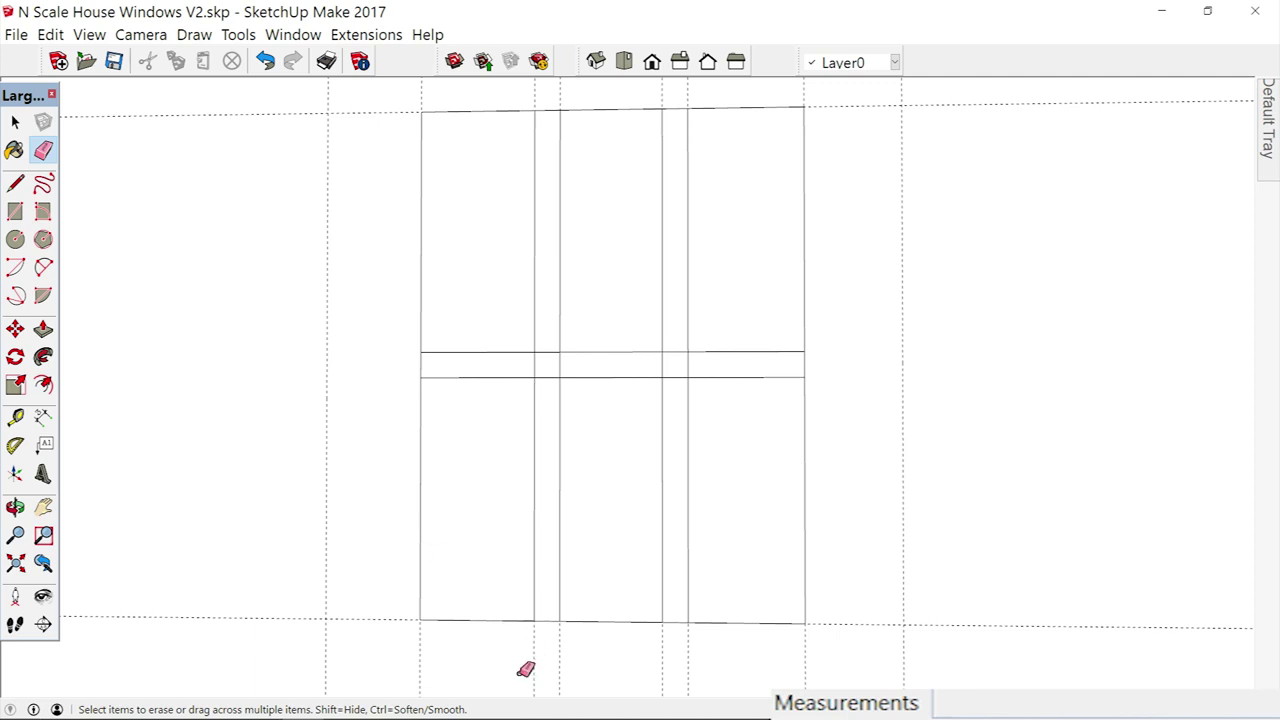
left_click_drag(526, 669, 709, 668)
- Erase the edge segments where the glazing bars cross so they merge into a single face
left_click(43, 329)
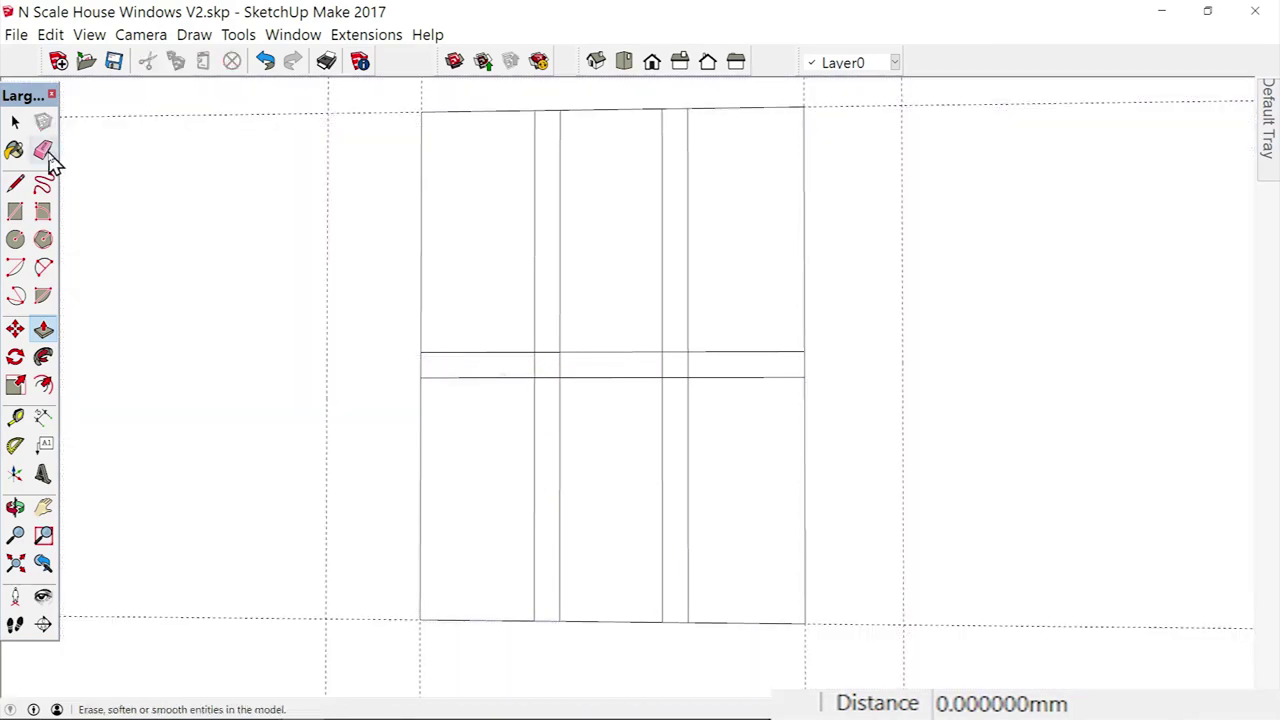
left_click(43, 150)
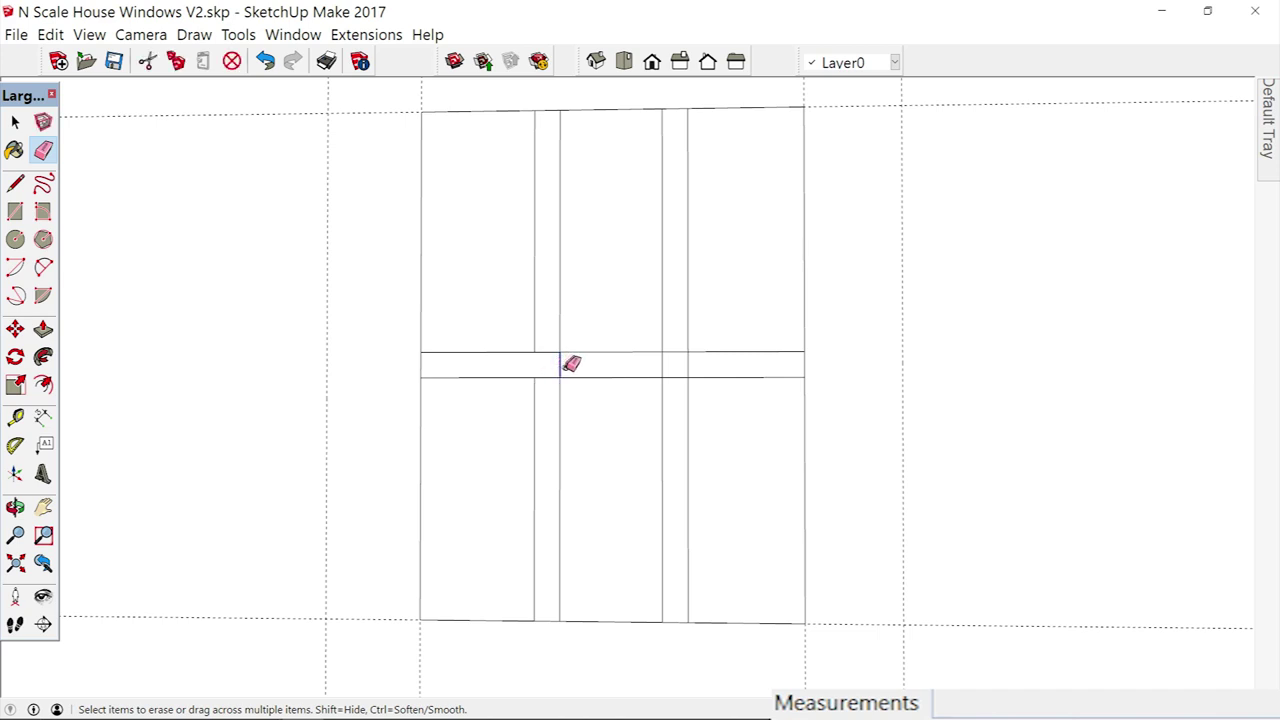
mouse_move(548, 343)
left_mouse_down()
mouse_move(554, 377)
mouse_move(688, 377)
mouse_move(686, 340)
mouse_move(660, 360)
mouse_move(688, 365)
left_mouse_up()
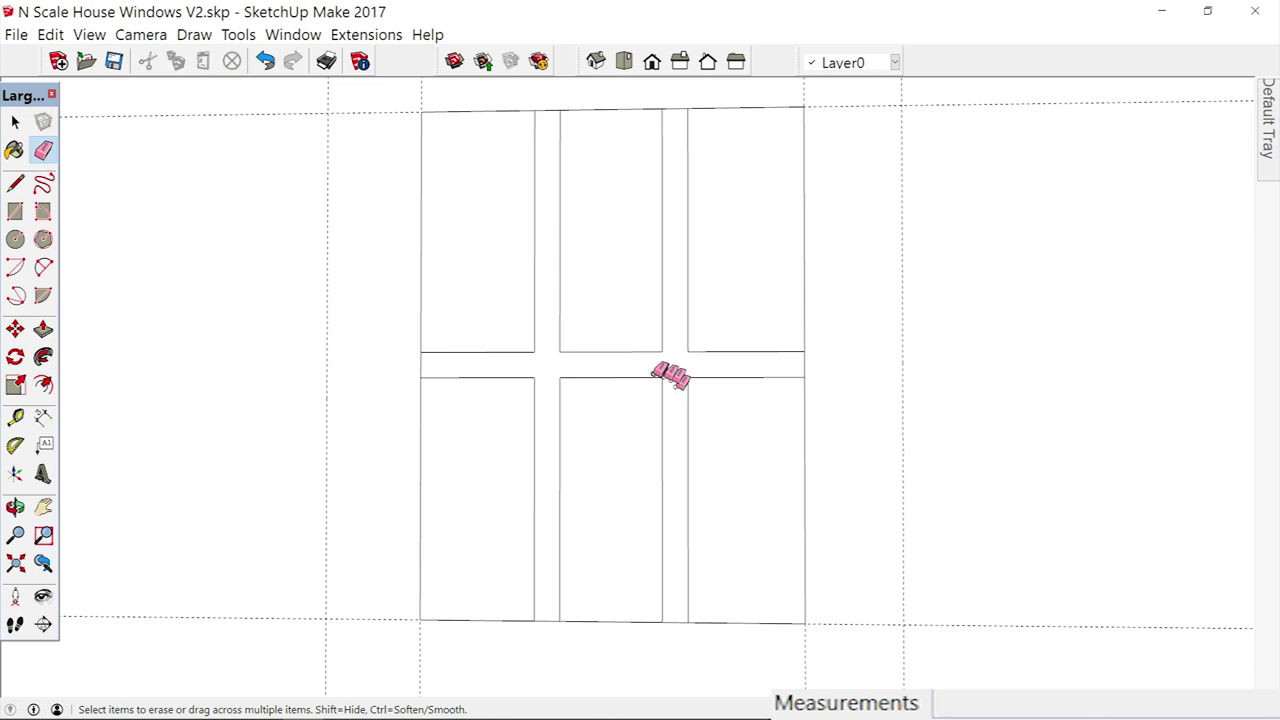
- Push the three upper window panes 3 mm through the wall to open them
left_click(43, 330)
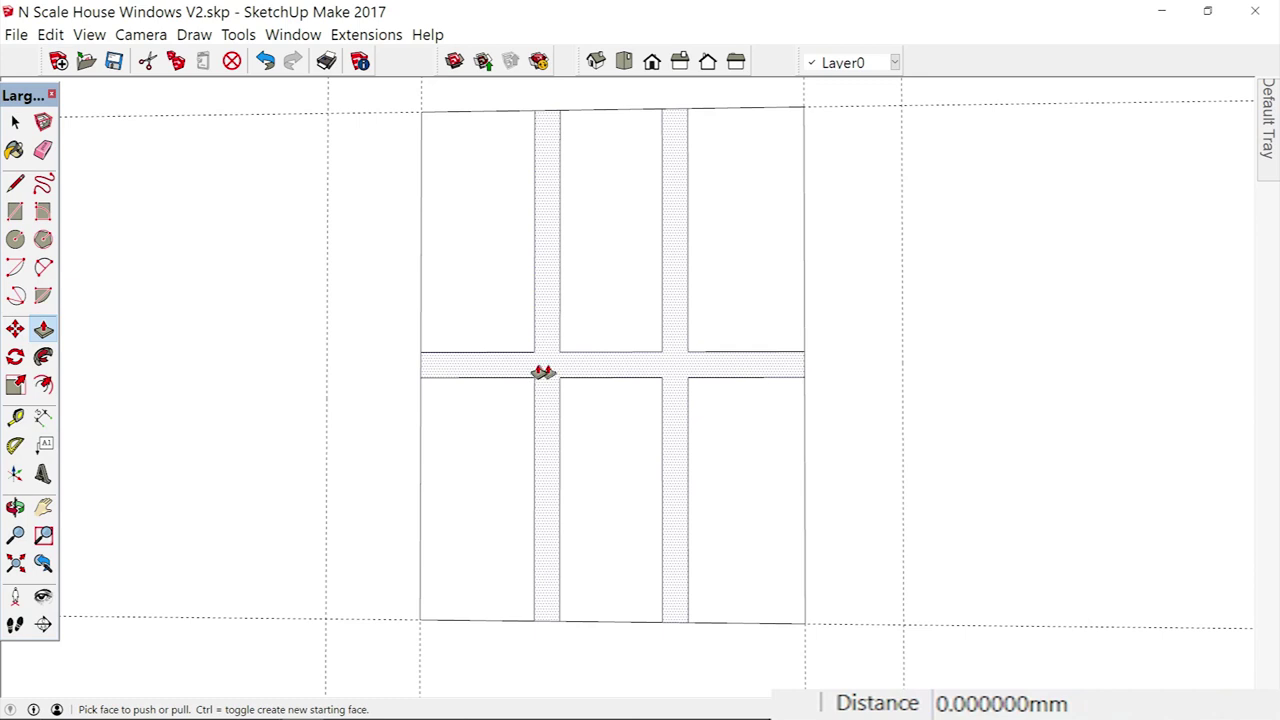
middle_click_drag(558, 376, 522, 381)
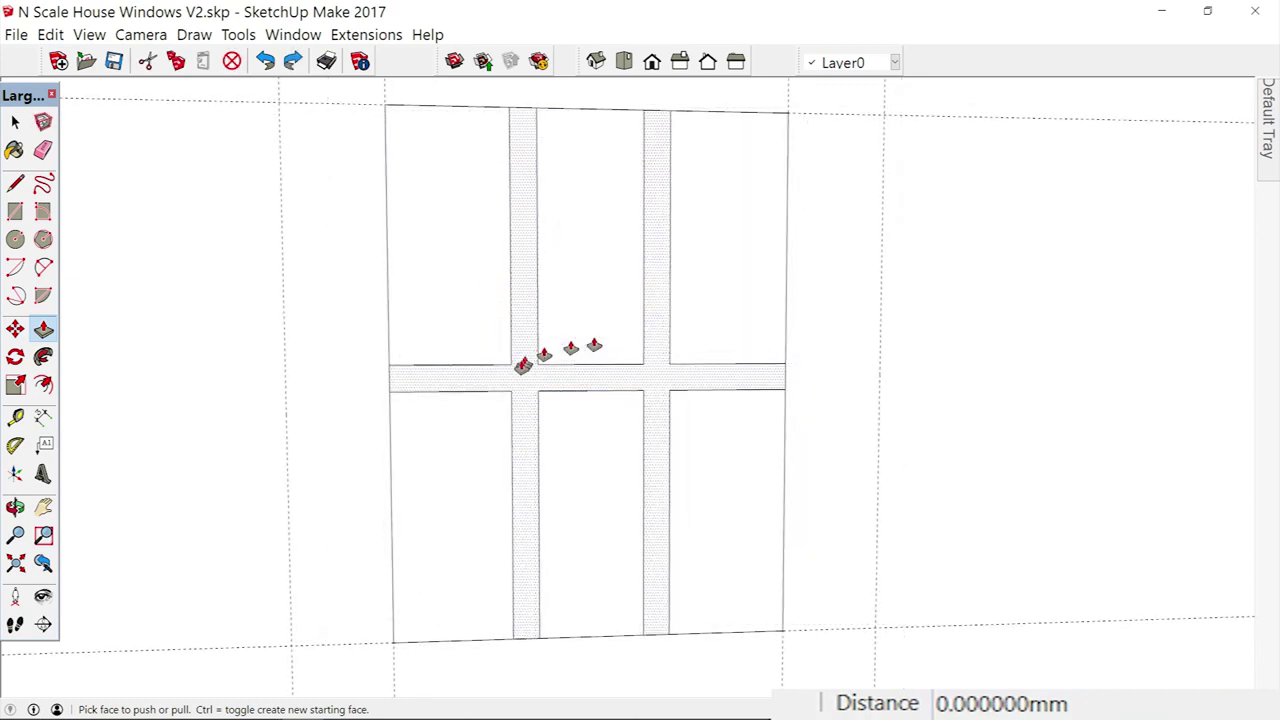
left_click(451, 303)
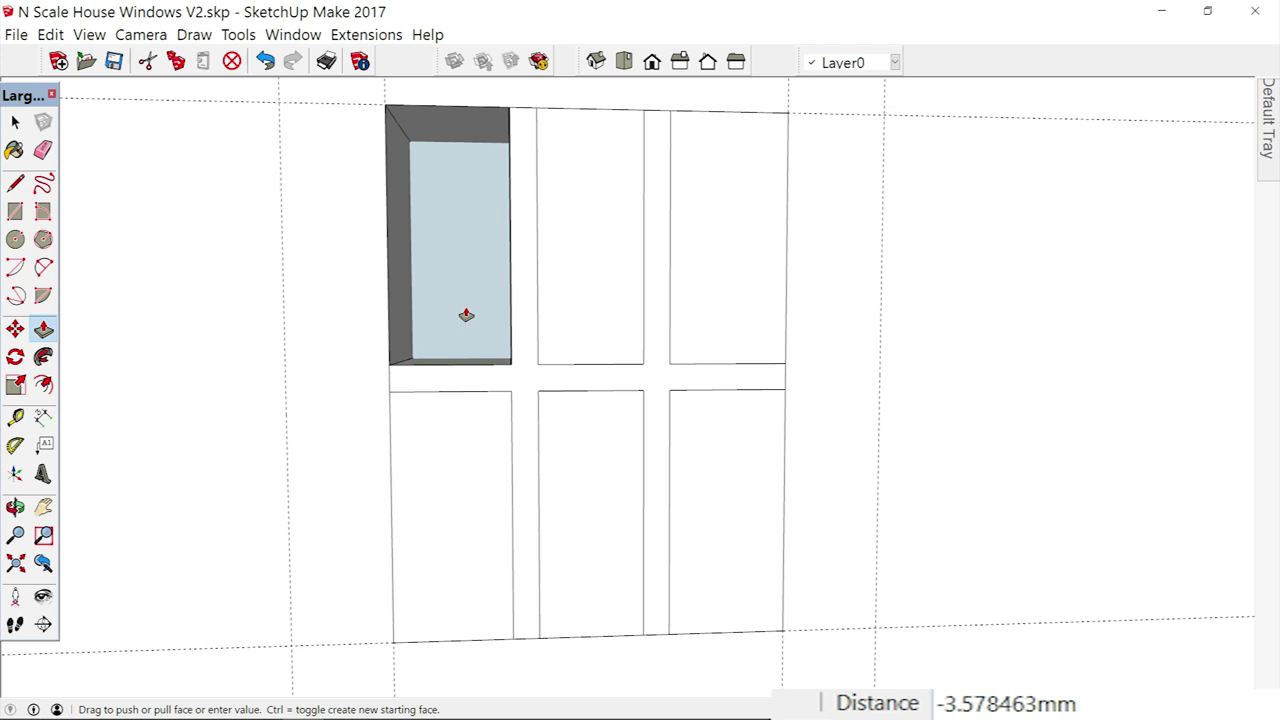
type("3")
key("Return")
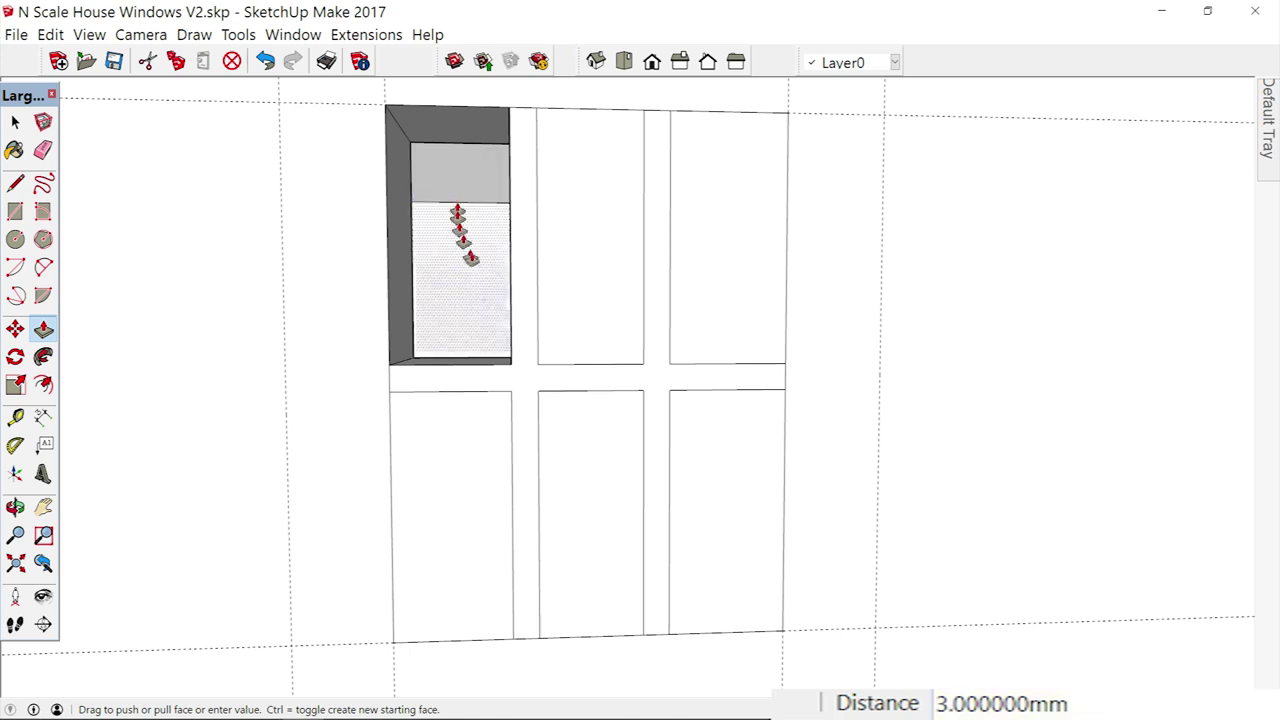
mouse_move(586, 298)
left_mouse_down()
mouse_move(589, 280)
mouse_move(591, 331)
mouse_move(583, 309)
left_mouse_up()
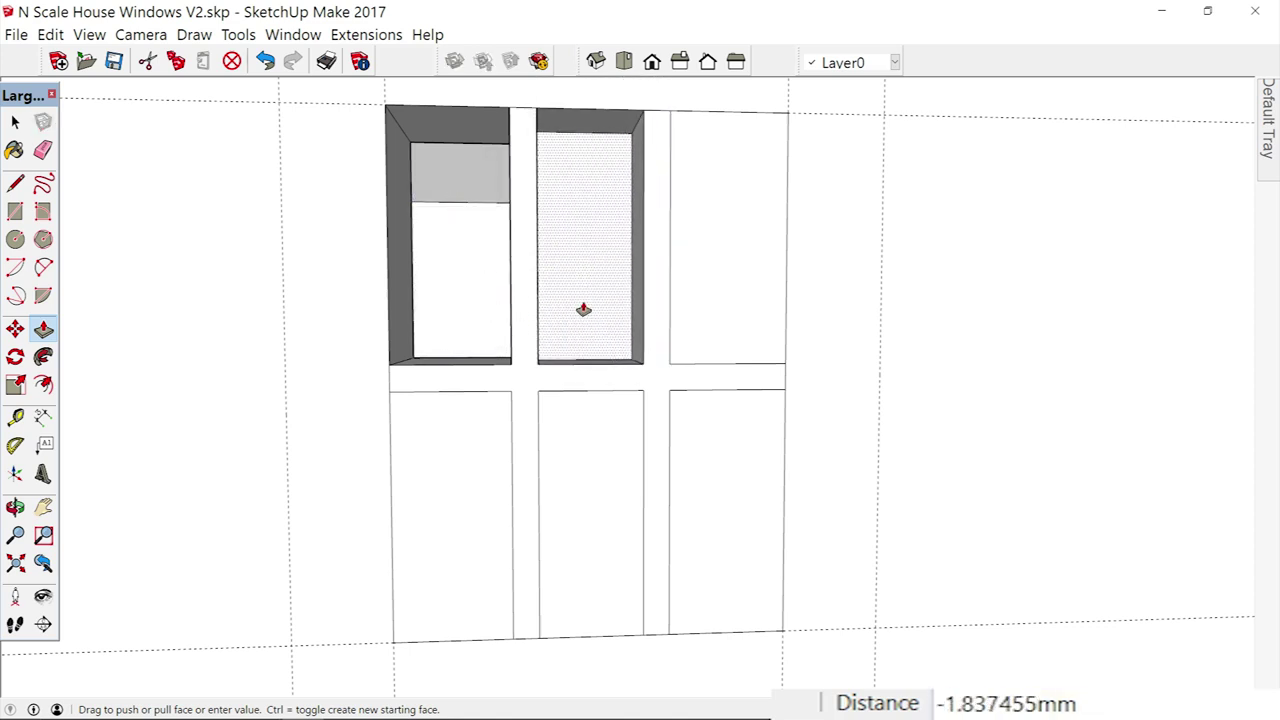
type("3")
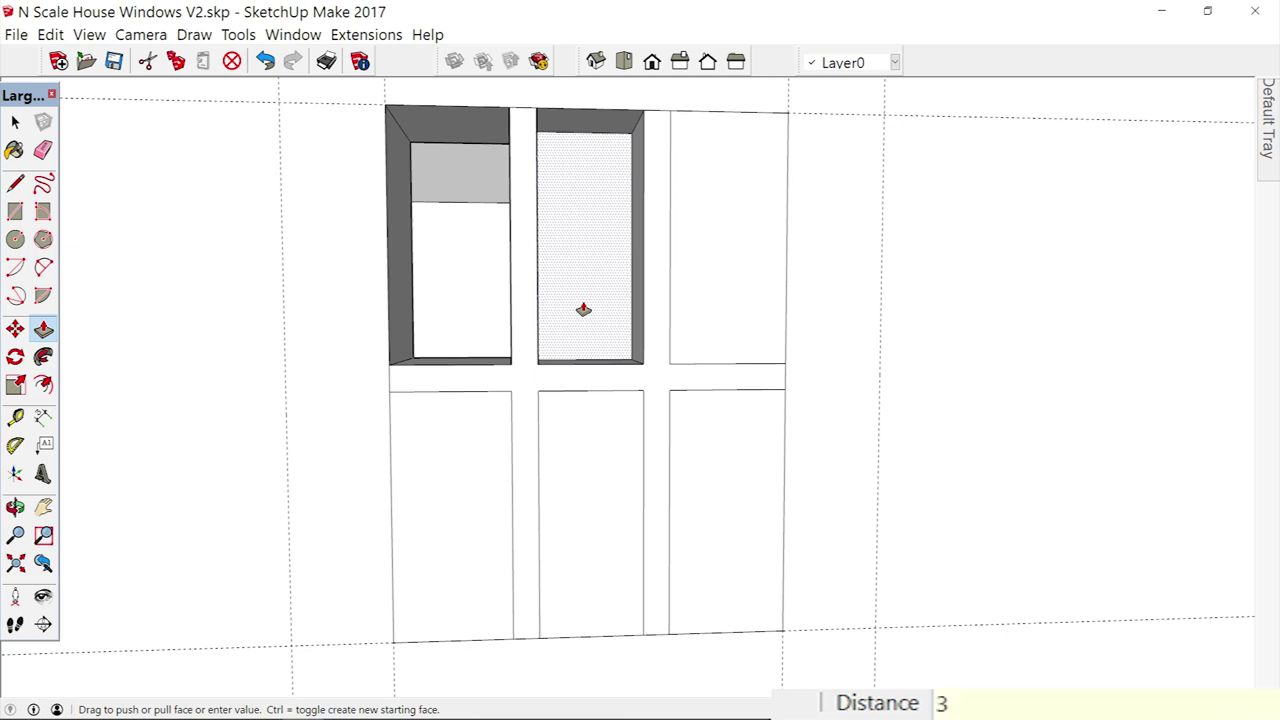
key("Return")
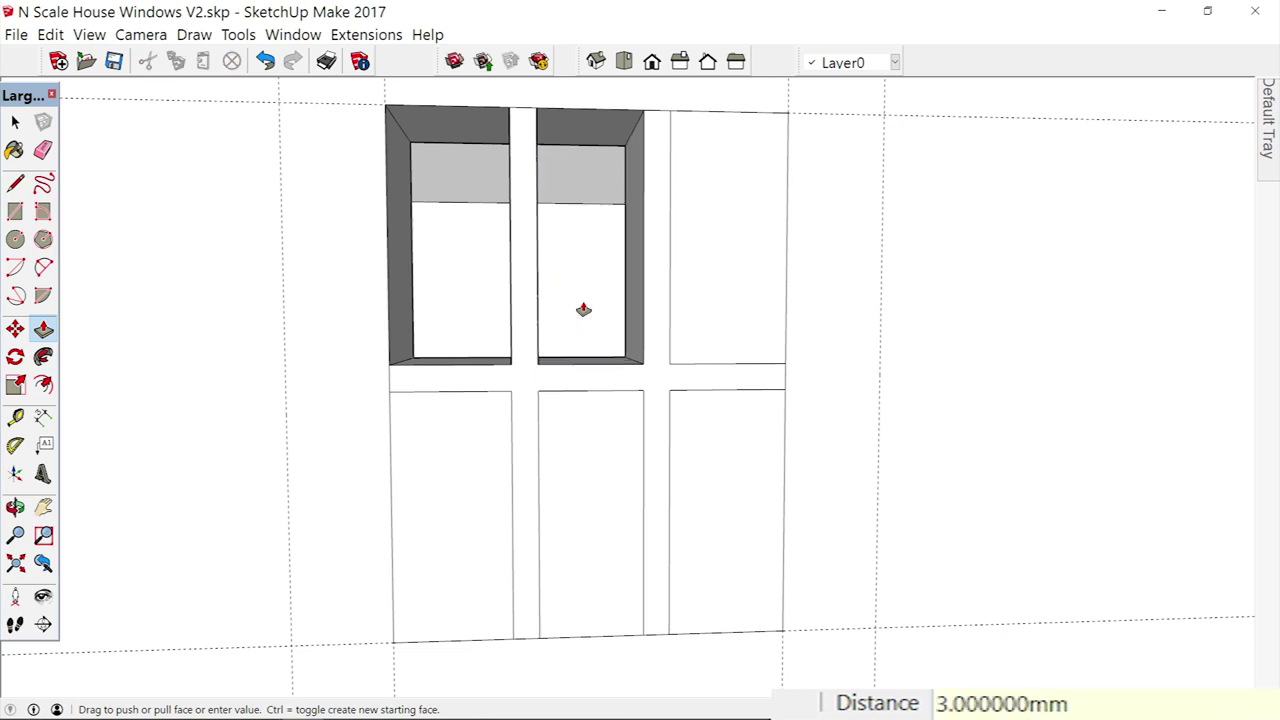
left_click_drag(719, 248, 713, 268)
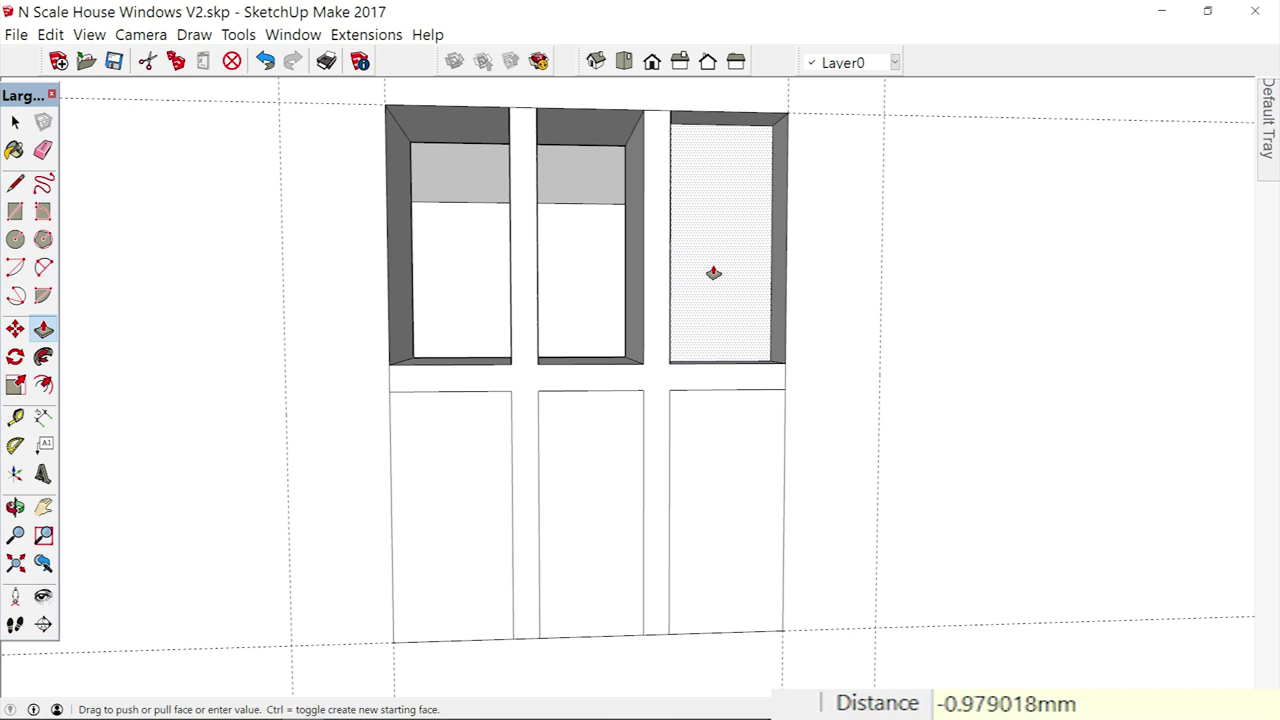
type("3")
key("Return")
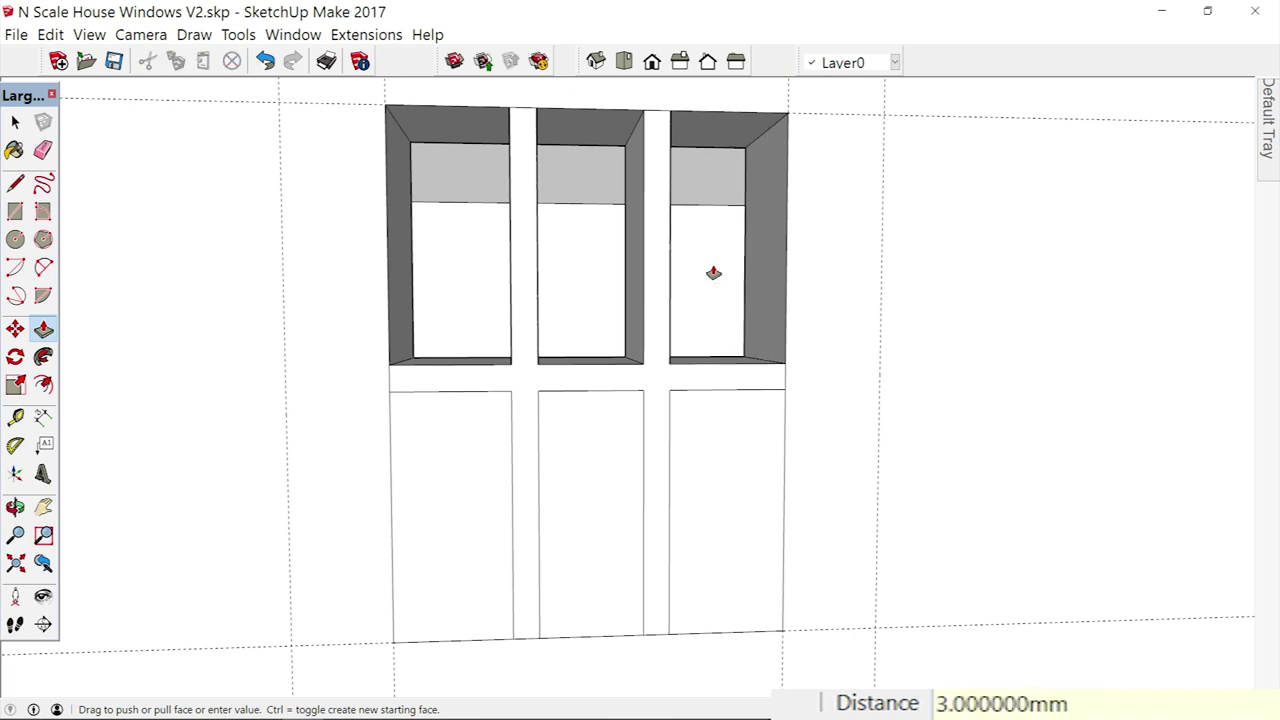
- Push the three lower window panes 3 mm through the wall to open them
left_click_drag(720, 511, 720, 493)
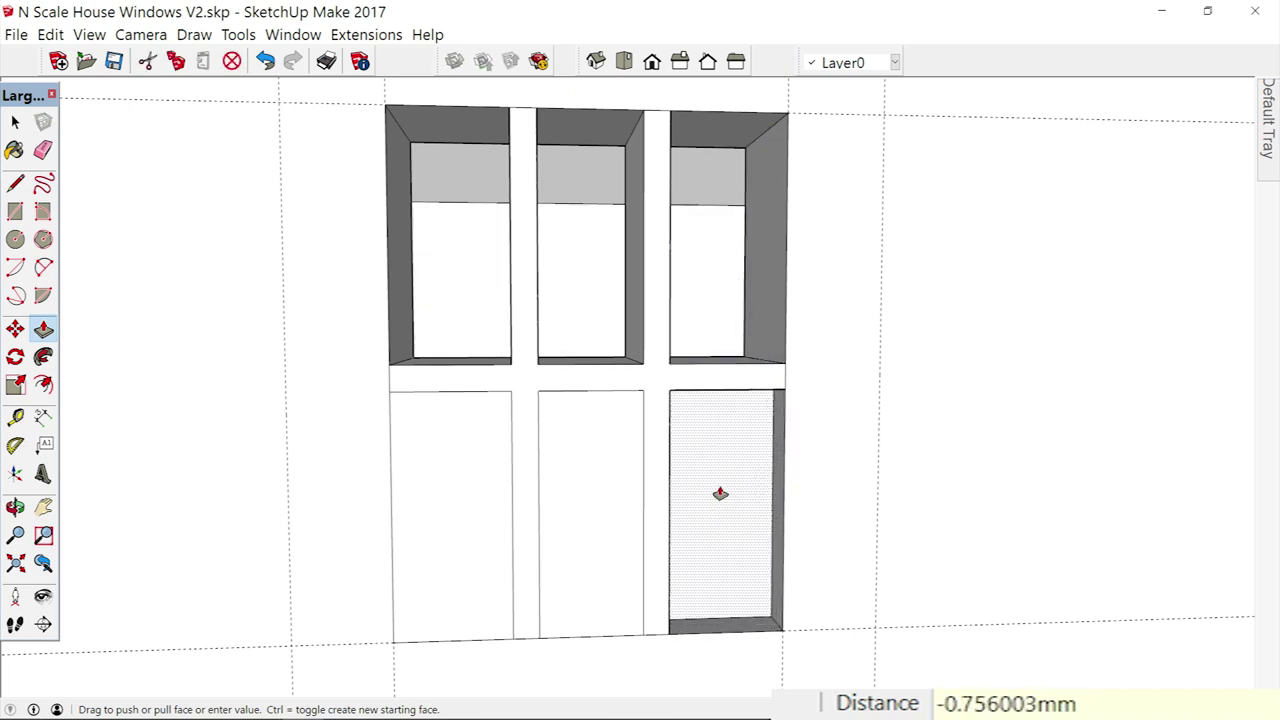
type("3")
key("Return")
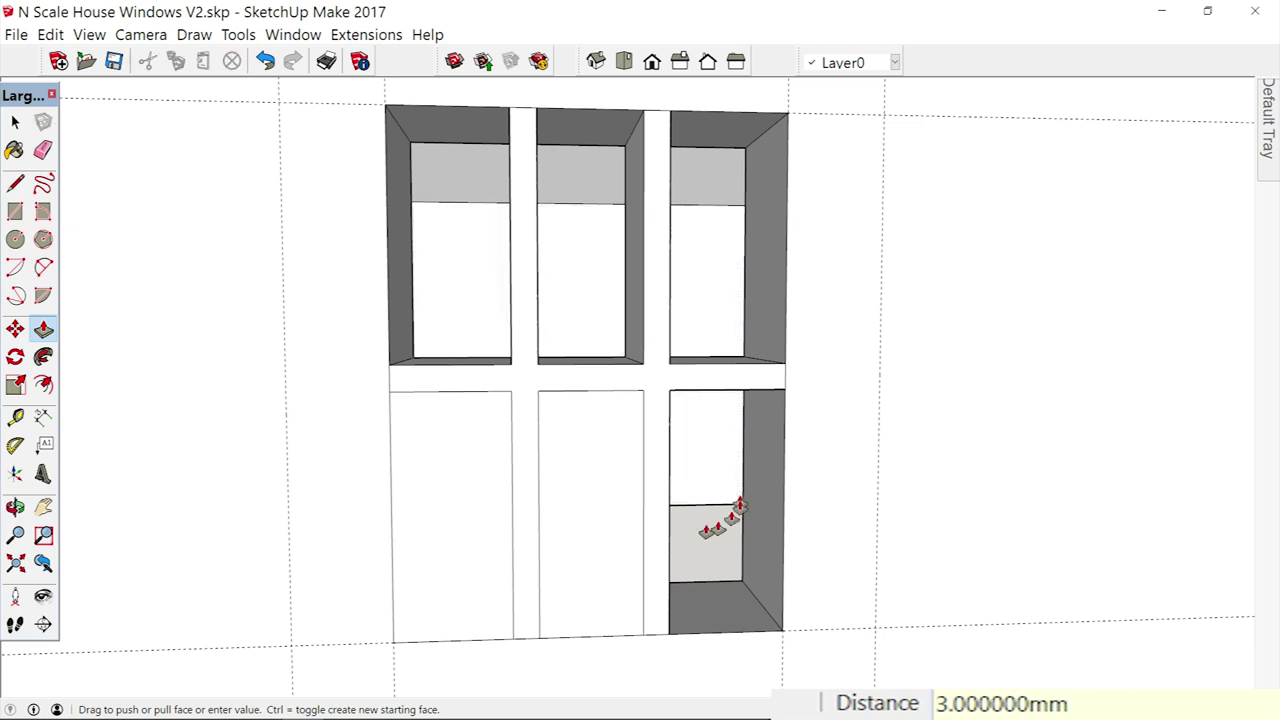
left_click(594, 569)
type("3")
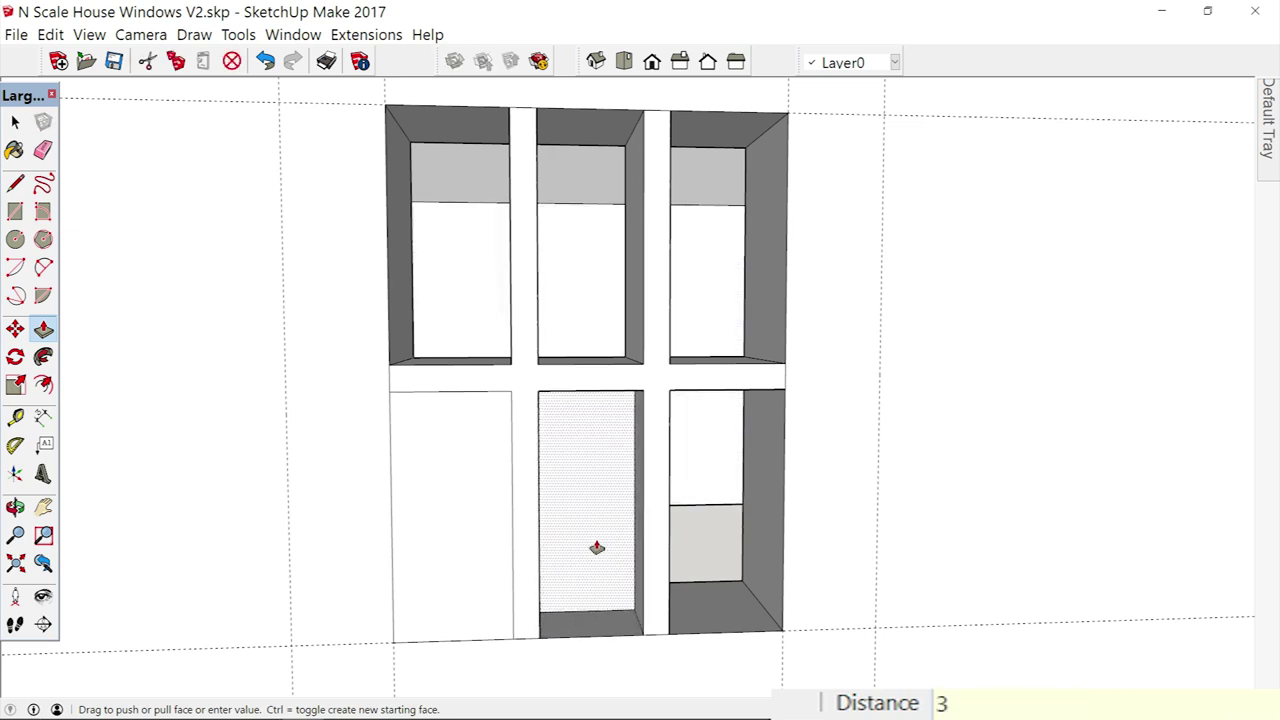
key("Return")
left_click(461, 524)
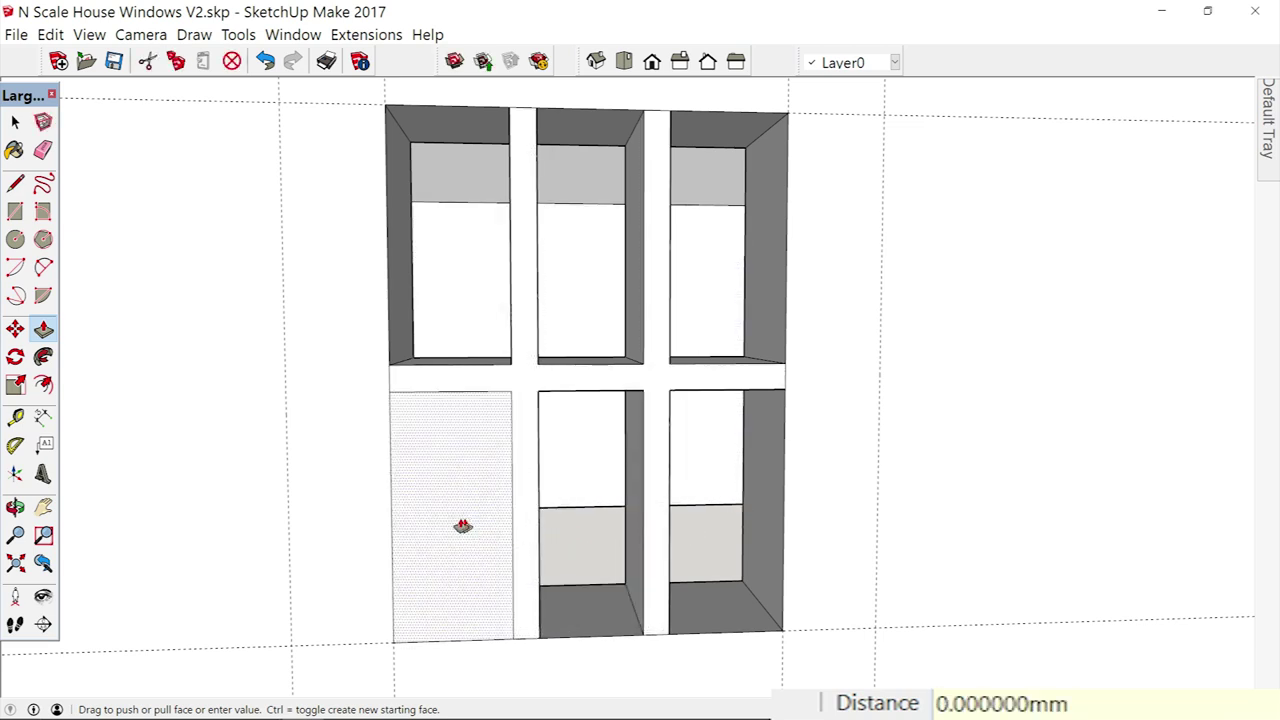
type("3")
key("Return")
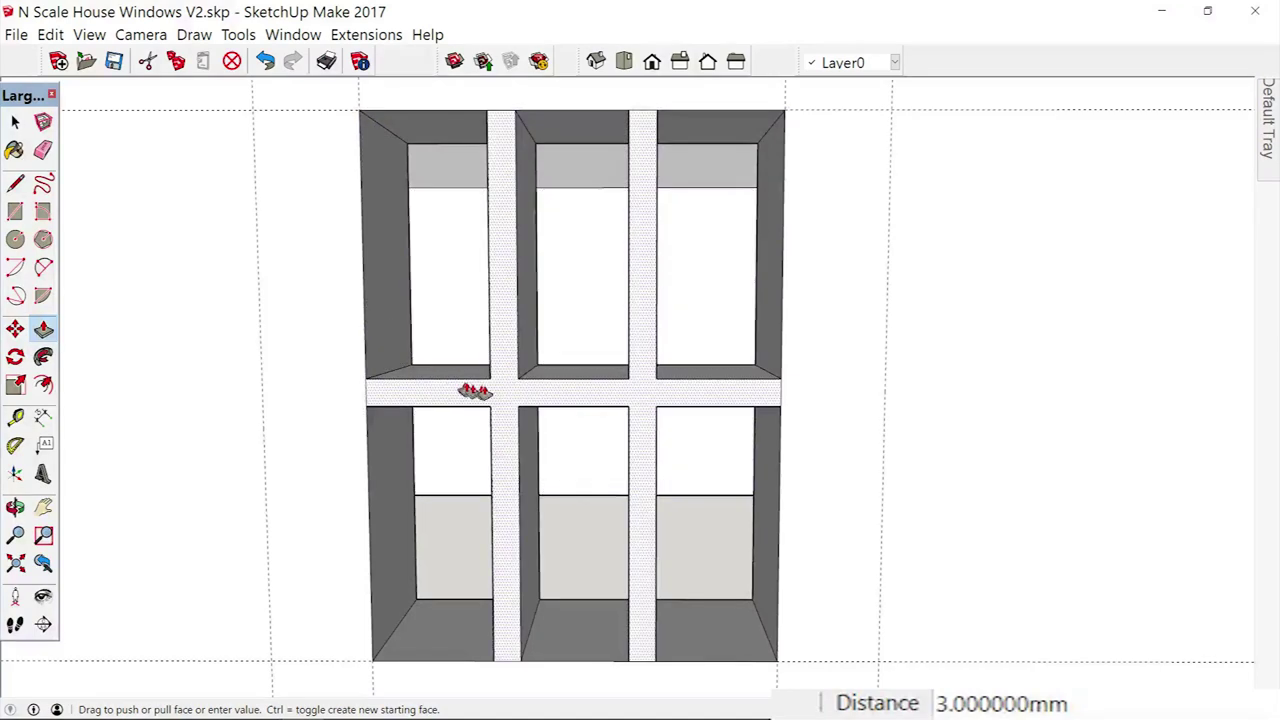
- Recess the face of the glazing bars 1 mm into the window opening
left_click_drag(495, 399, 497, 385)
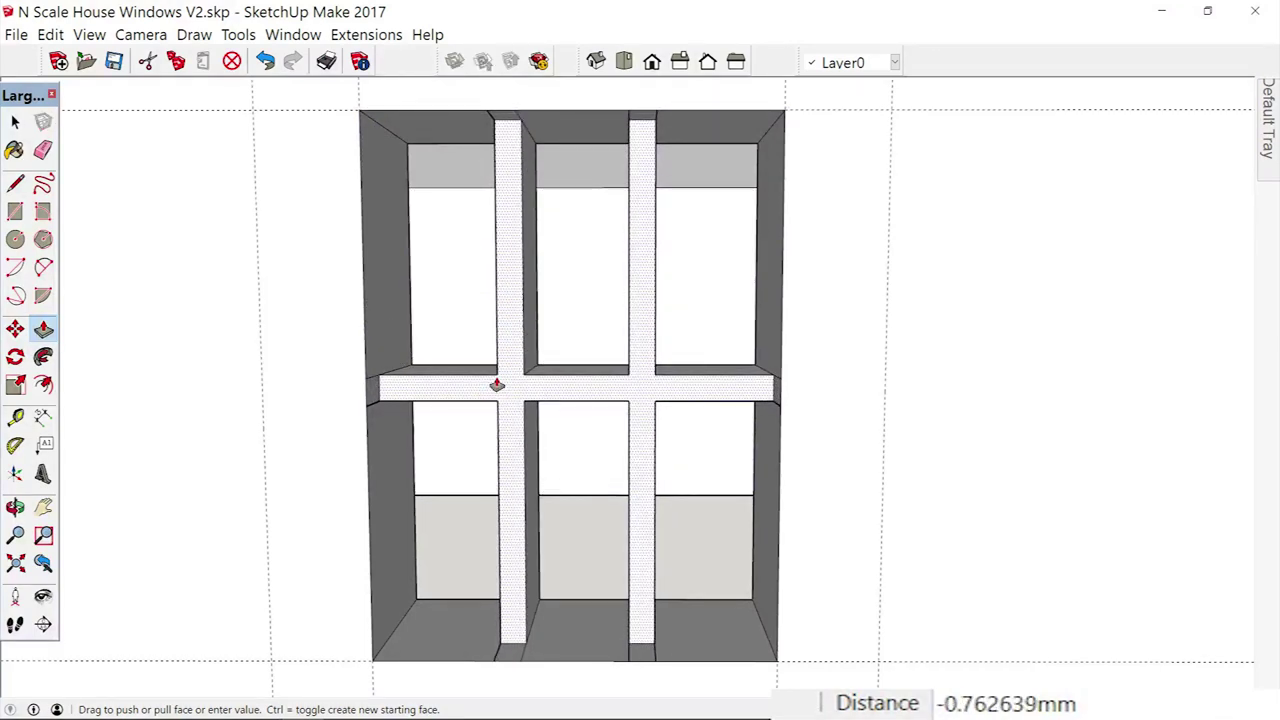
type("1")
key("Return")
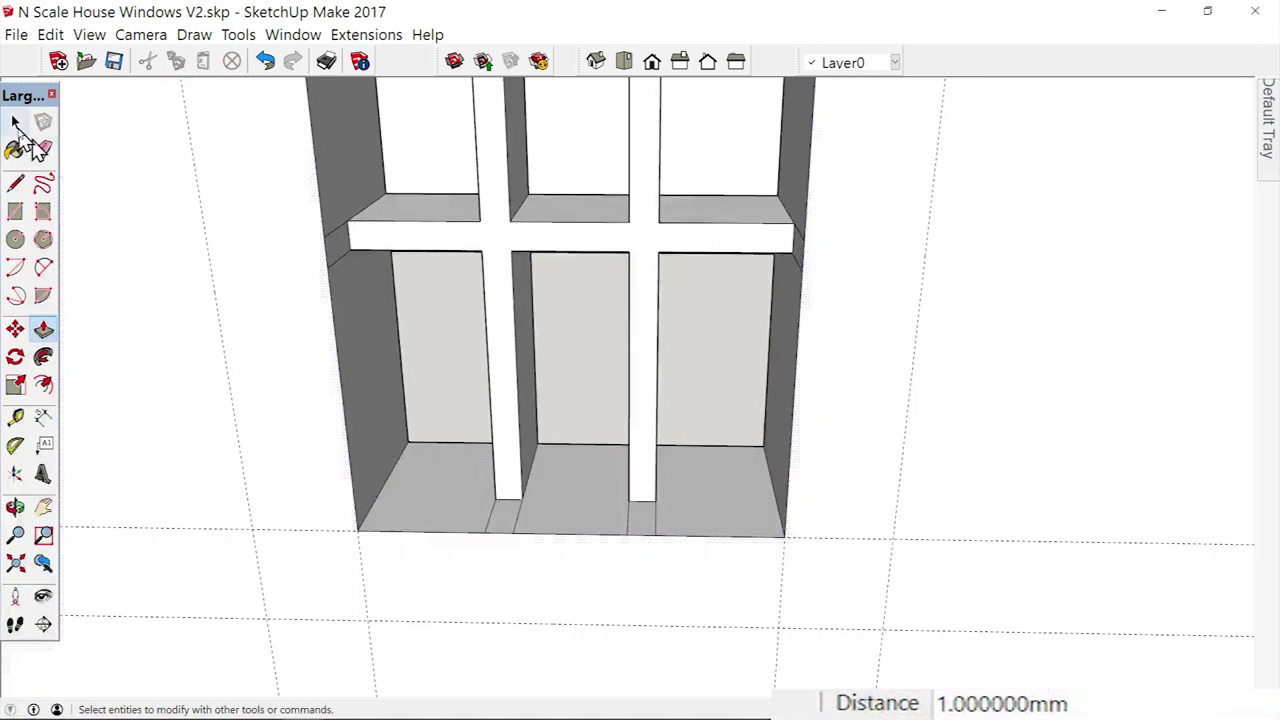
- Erase the leftover glazing bar lines on the bottom, both sides and top of the window opening's inner faces
left_click(43, 150)
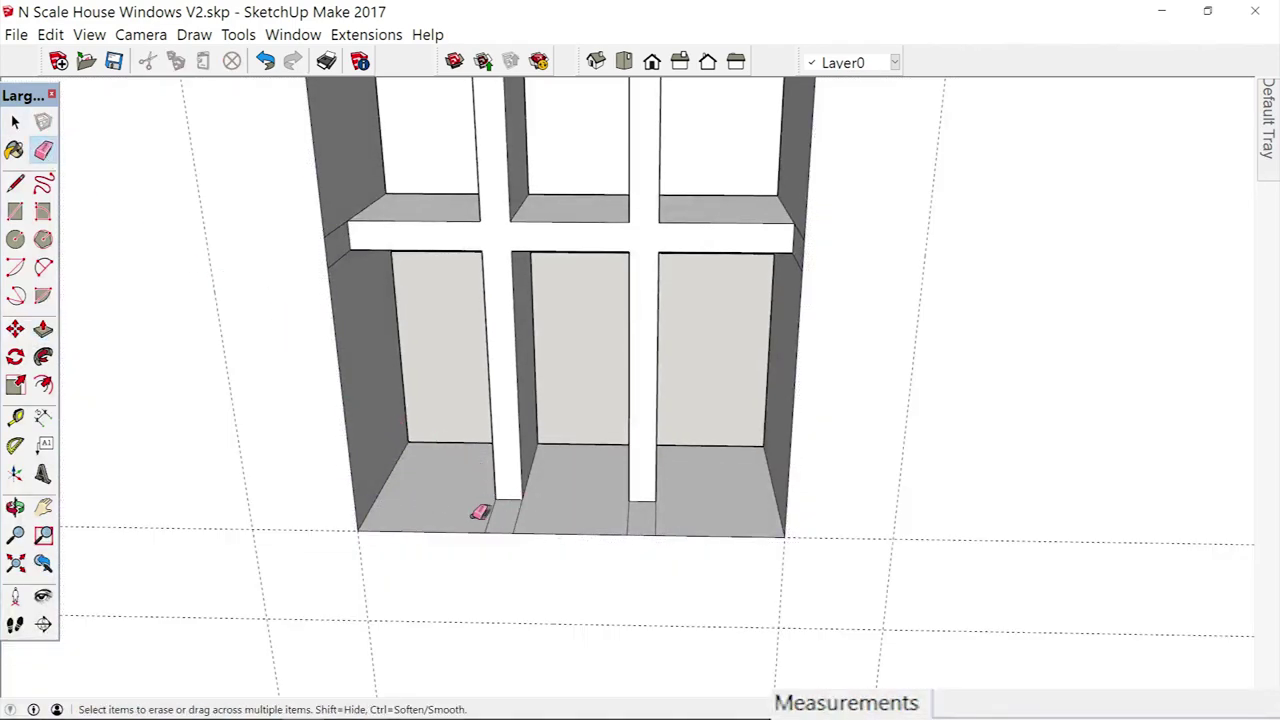
left_click_drag(623, 514, 670, 512)
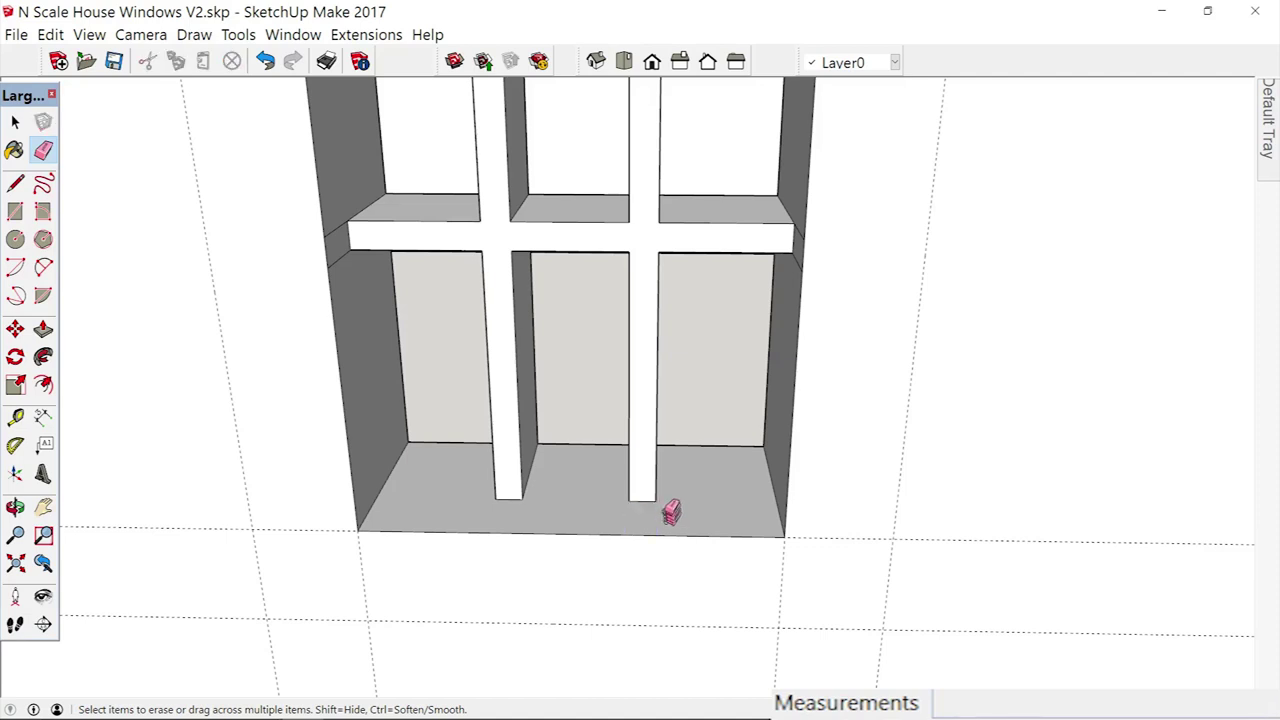
middle_click_drag(670, 488, 670, 488)
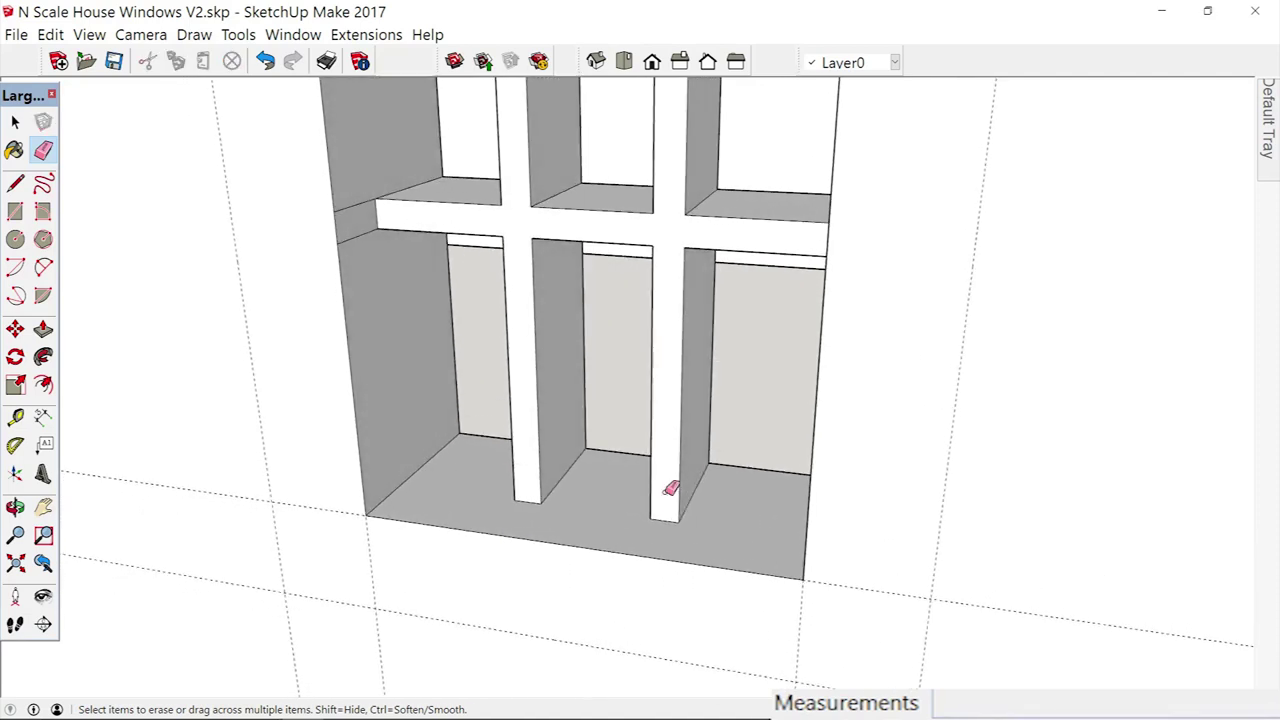
left_click_drag(346, 200, 362, 196)
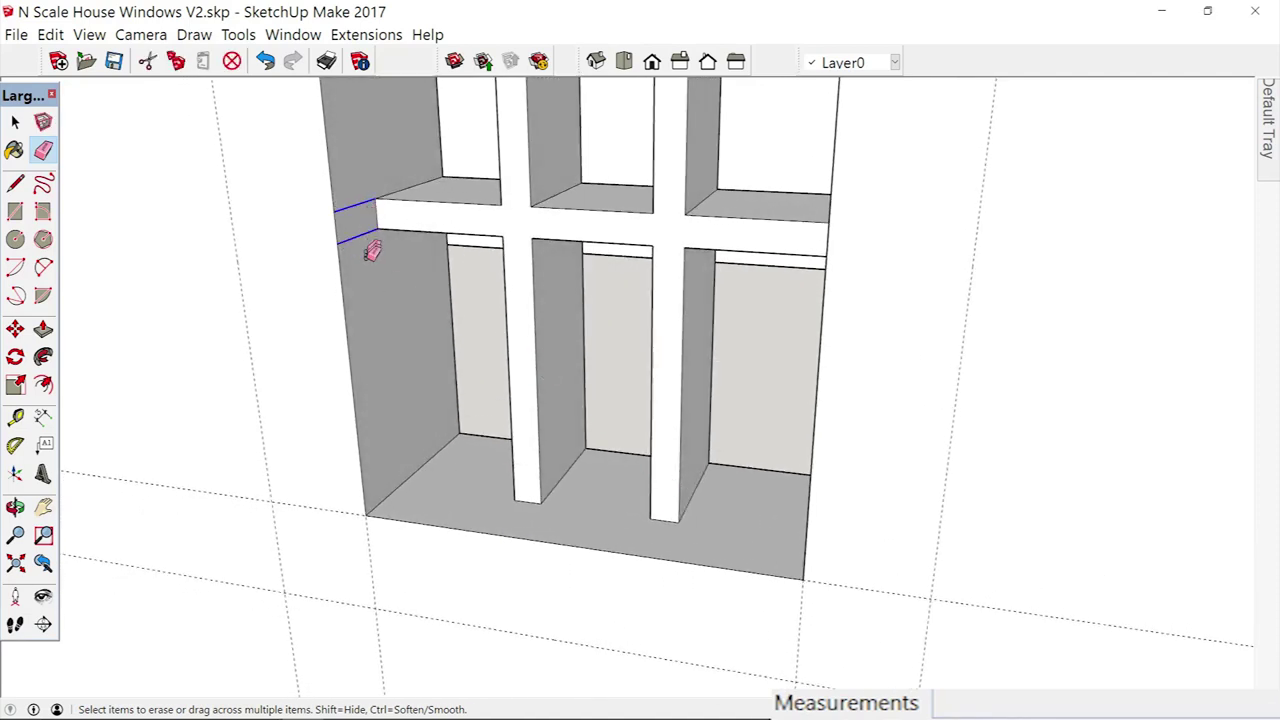
left_click_drag(372, 251, 374, 248)
middle_click_drag(374, 248, 375, 249)
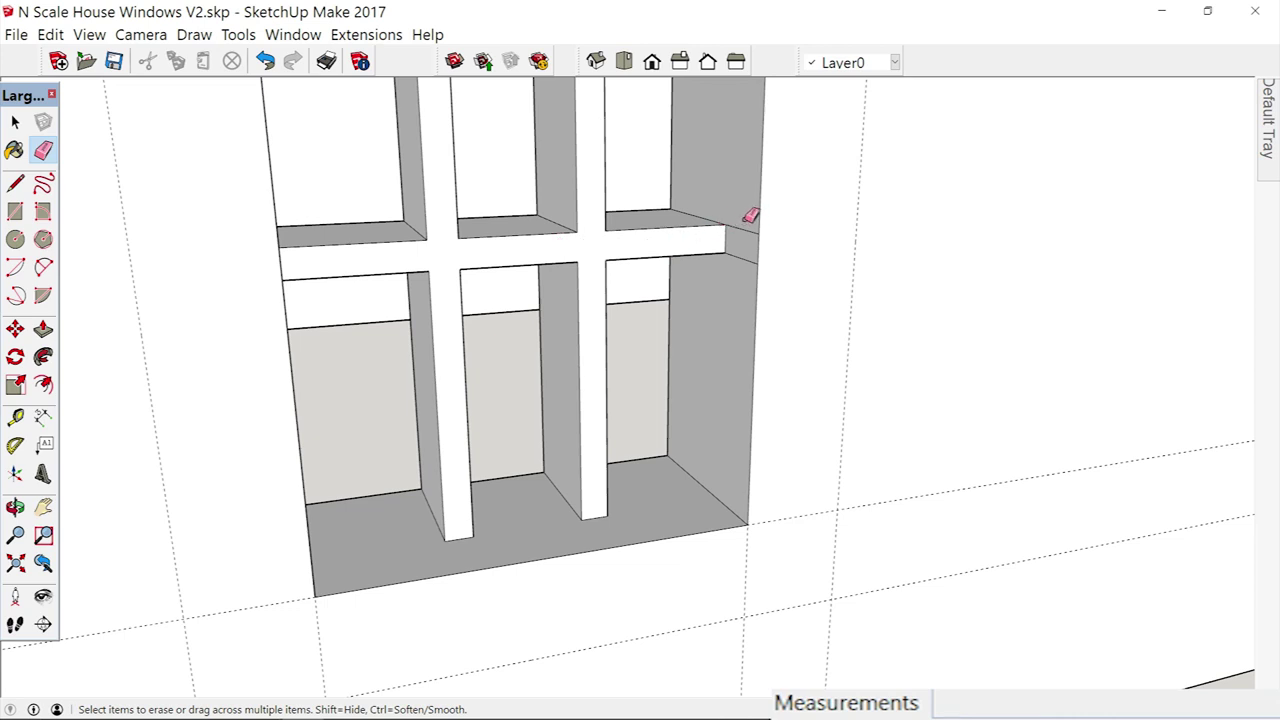
left_click_drag(750, 215, 737, 258)
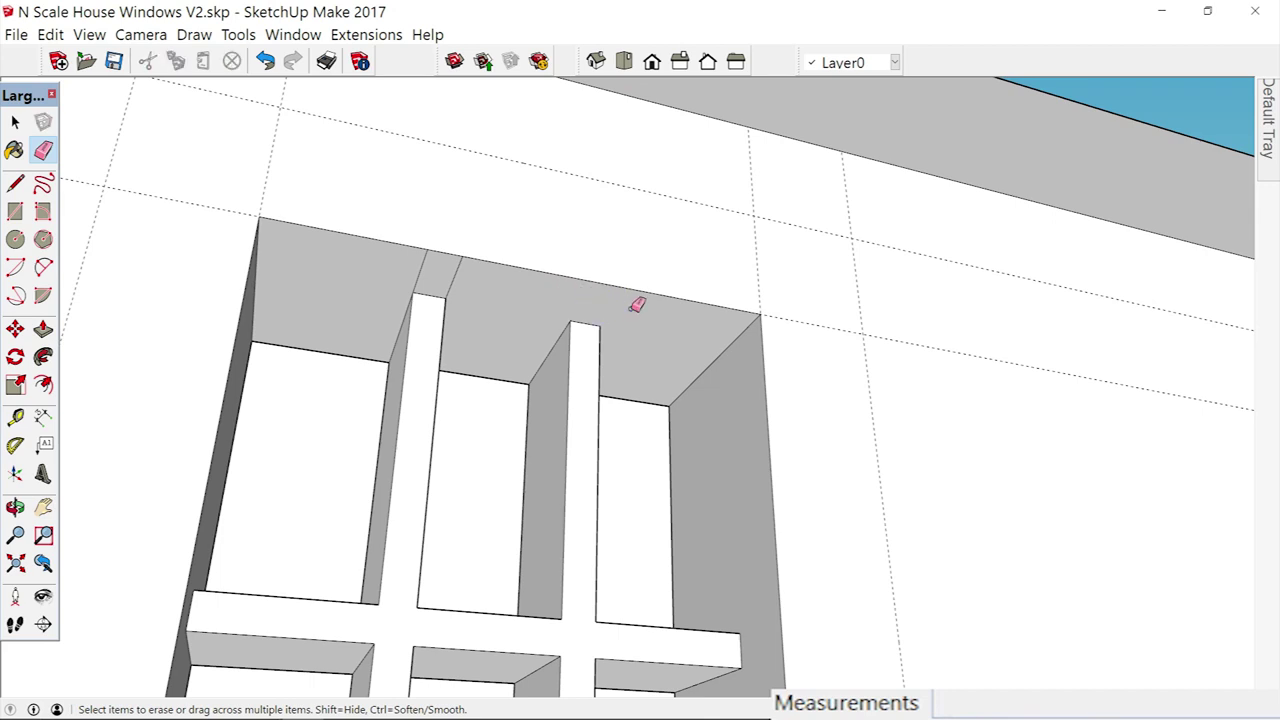
left_click_drag(401, 260, 469, 281)
- Draw a rectangle 11 mm high and 9 mm wide around the window opening, between the outer guide intersections
scroll(487, 448, "down", 5)
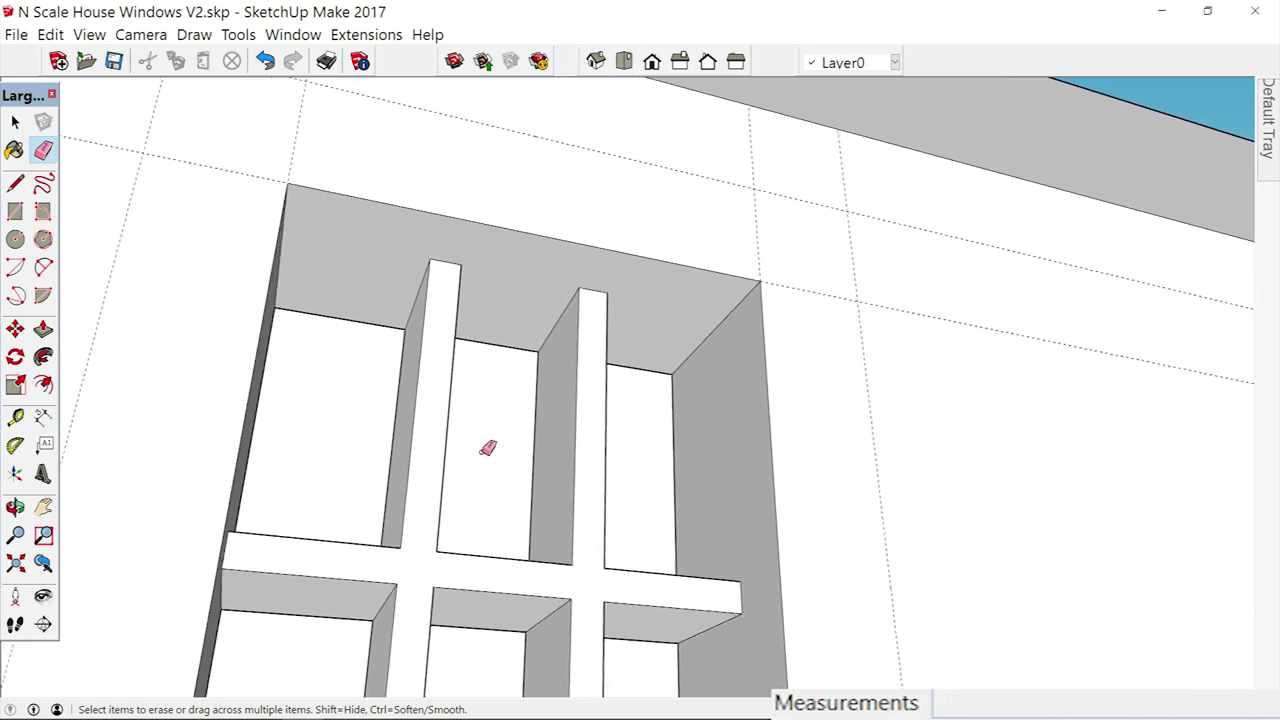
scroll(487, 448, "down", 5)
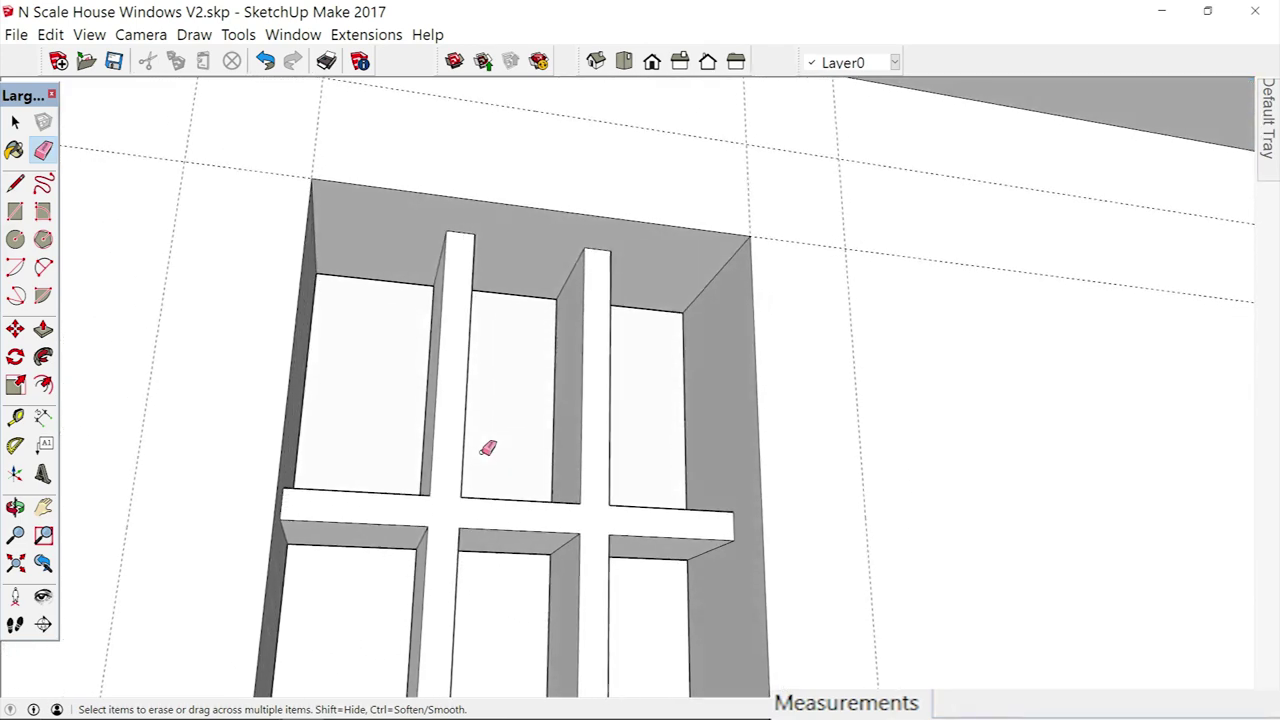
scroll(487, 448, "down", 4)
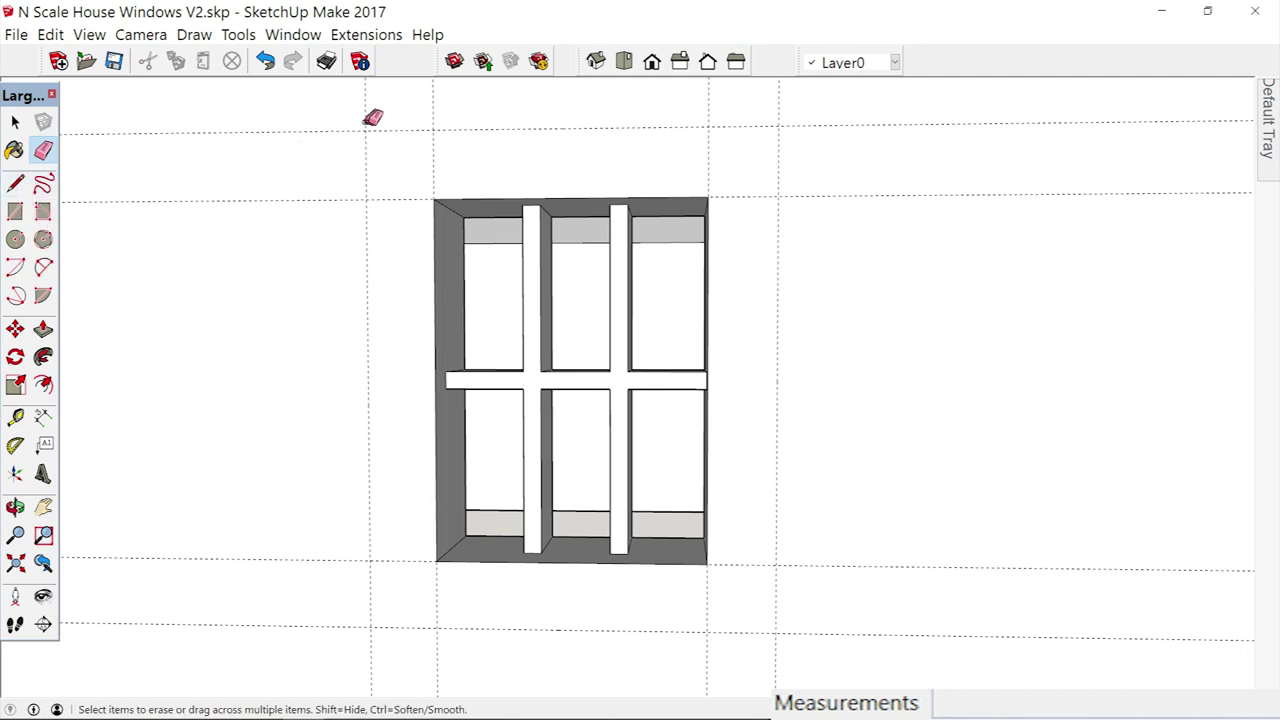
left_click(17, 184)
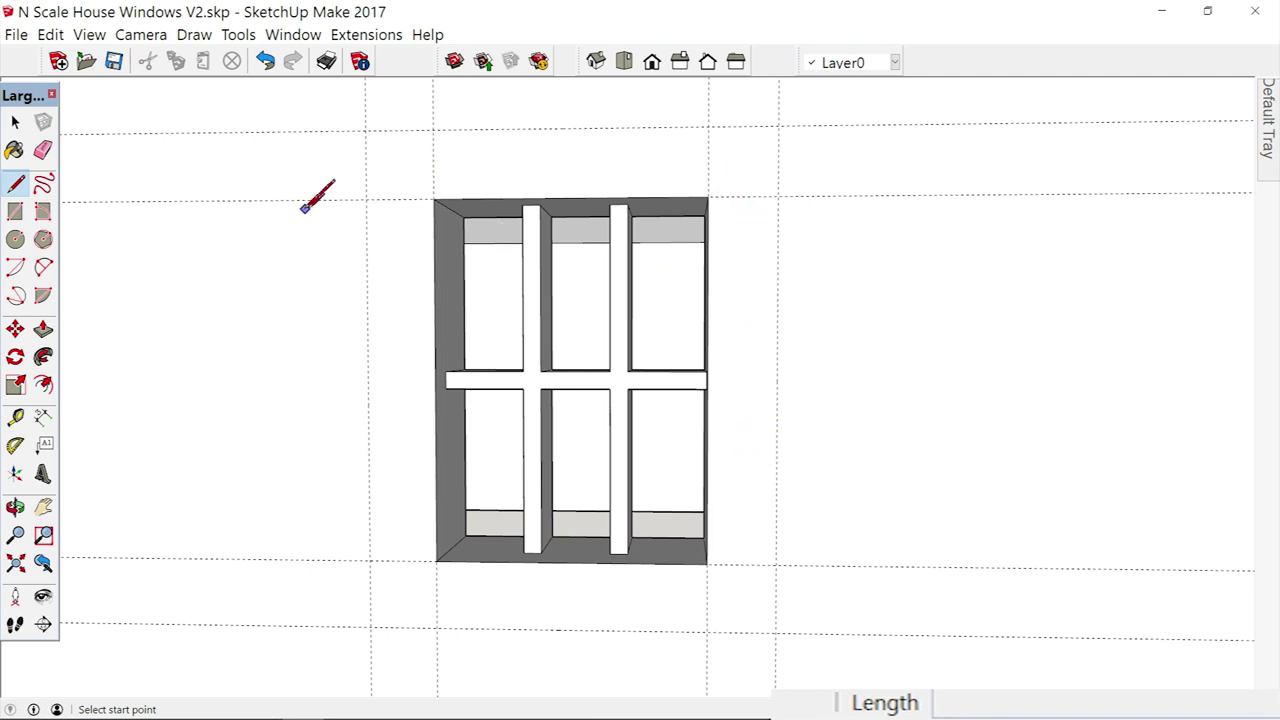
left_click(16, 213)
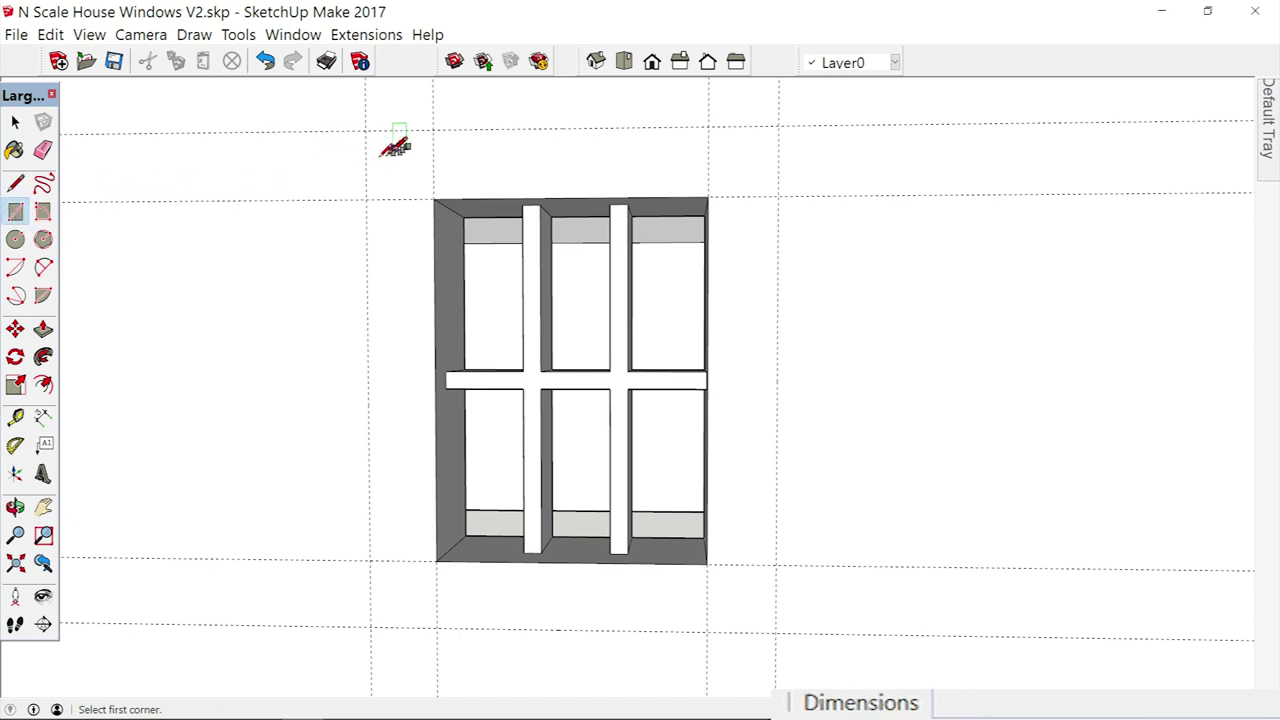
left_click(365, 130)
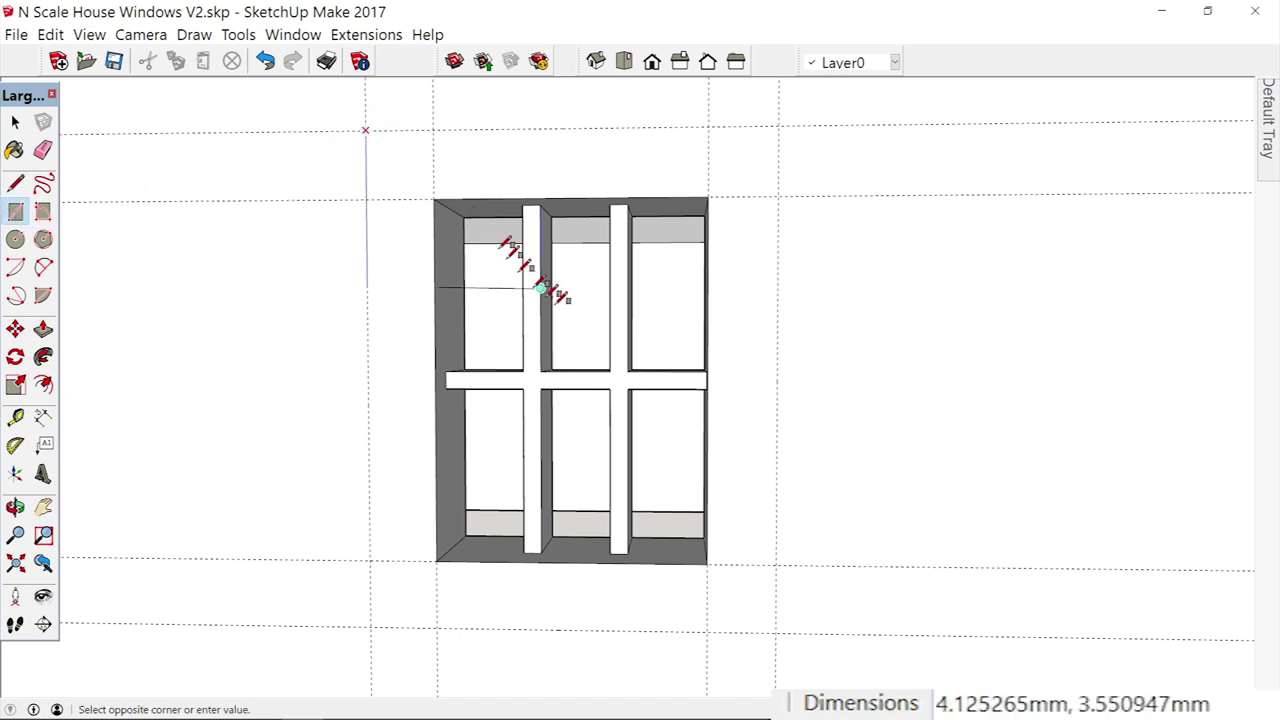
left_click(778, 630)
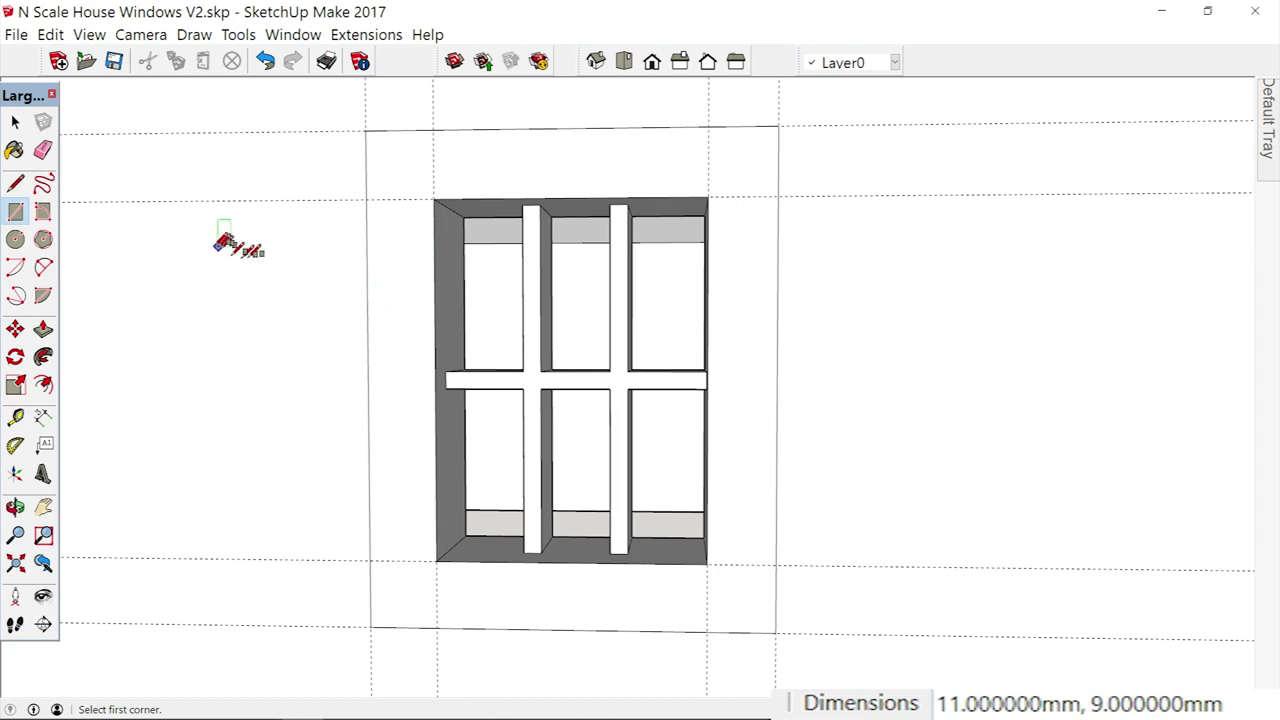
- Pull the frame face around the window out 0.4 mm from the front wall
left_click(41, 334)
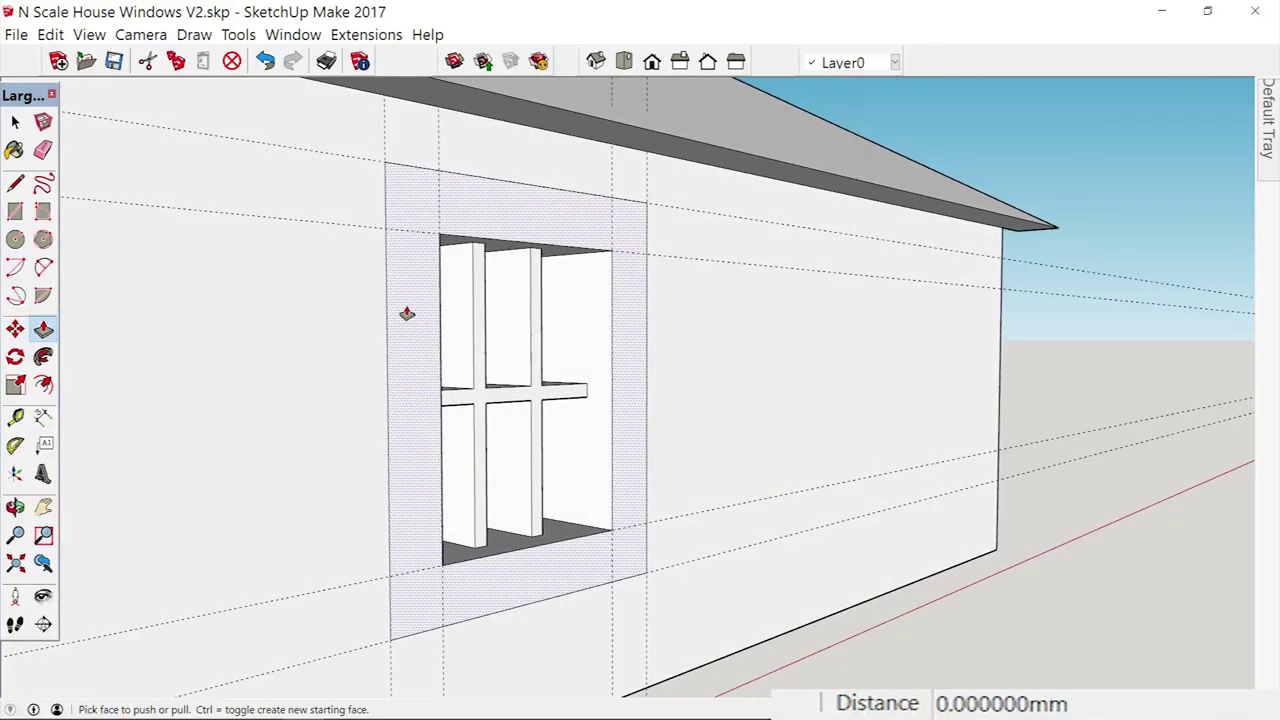
left_click(407, 314)
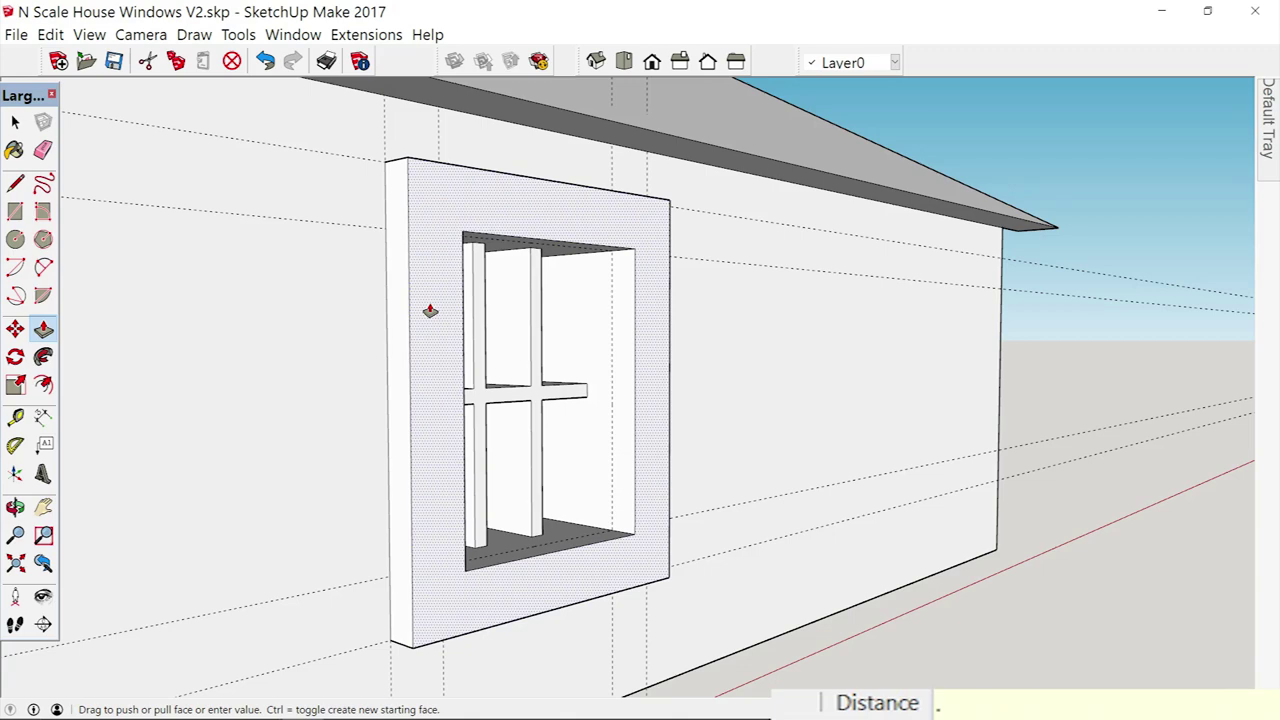
key("Return")
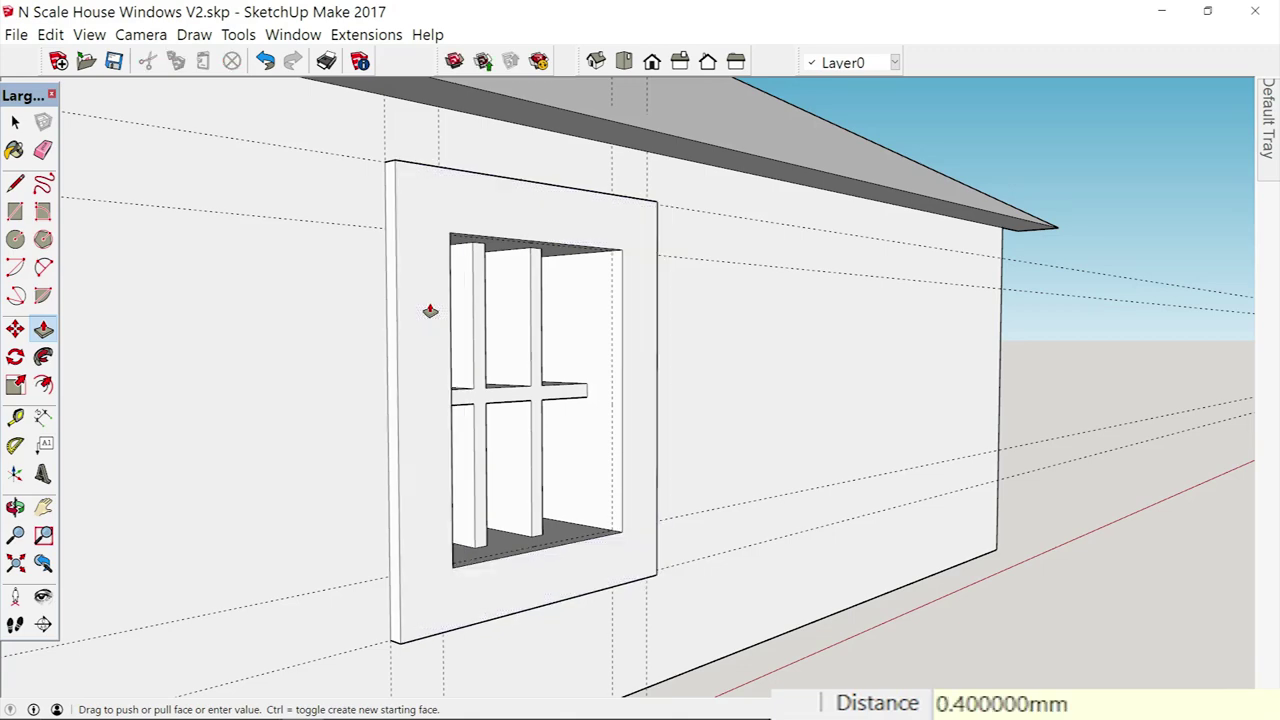
- Delete all the construction guides from the house model
middle_click_drag(430, 311, 430, 311)
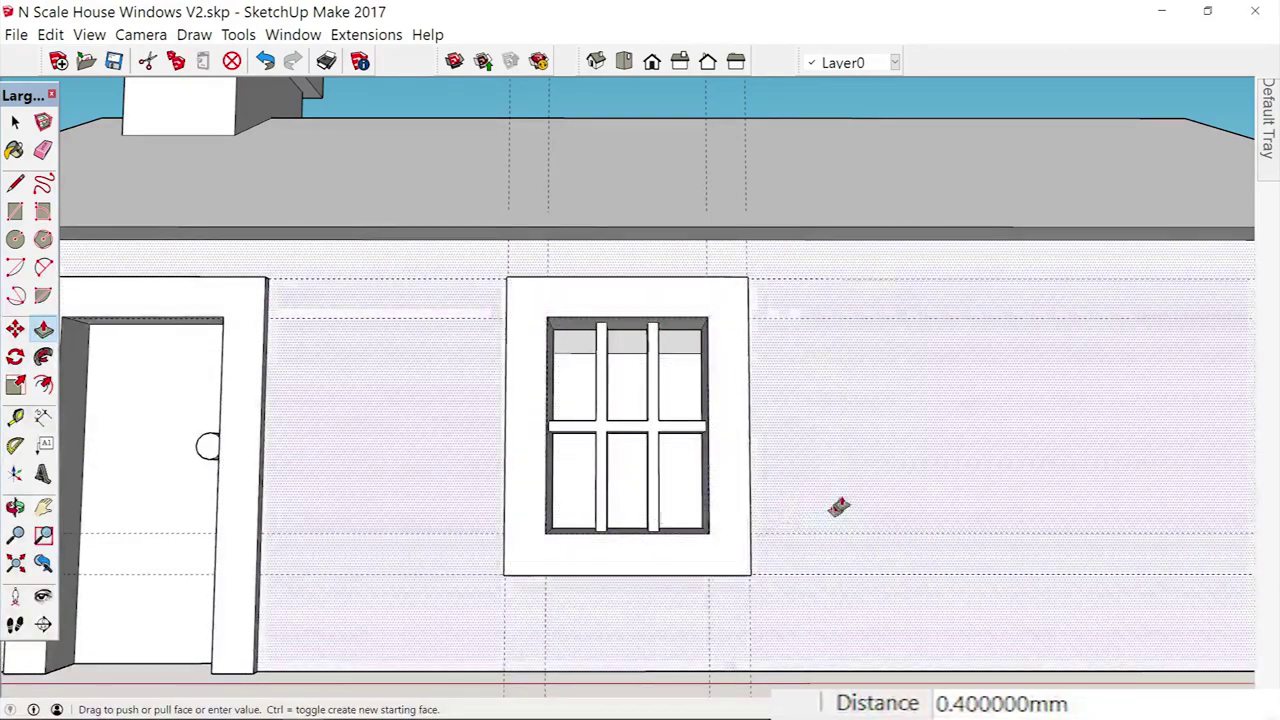
middle_click_drag(843, 500, 843, 500)
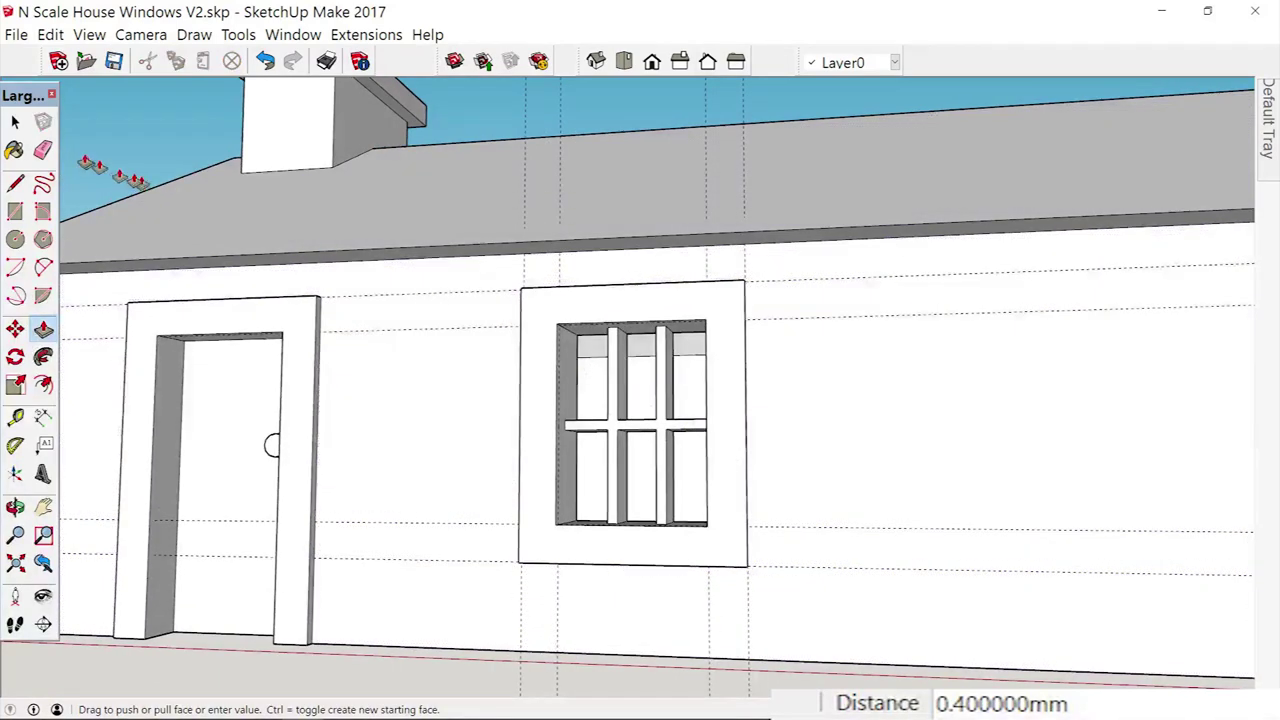
left_click(15, 121)
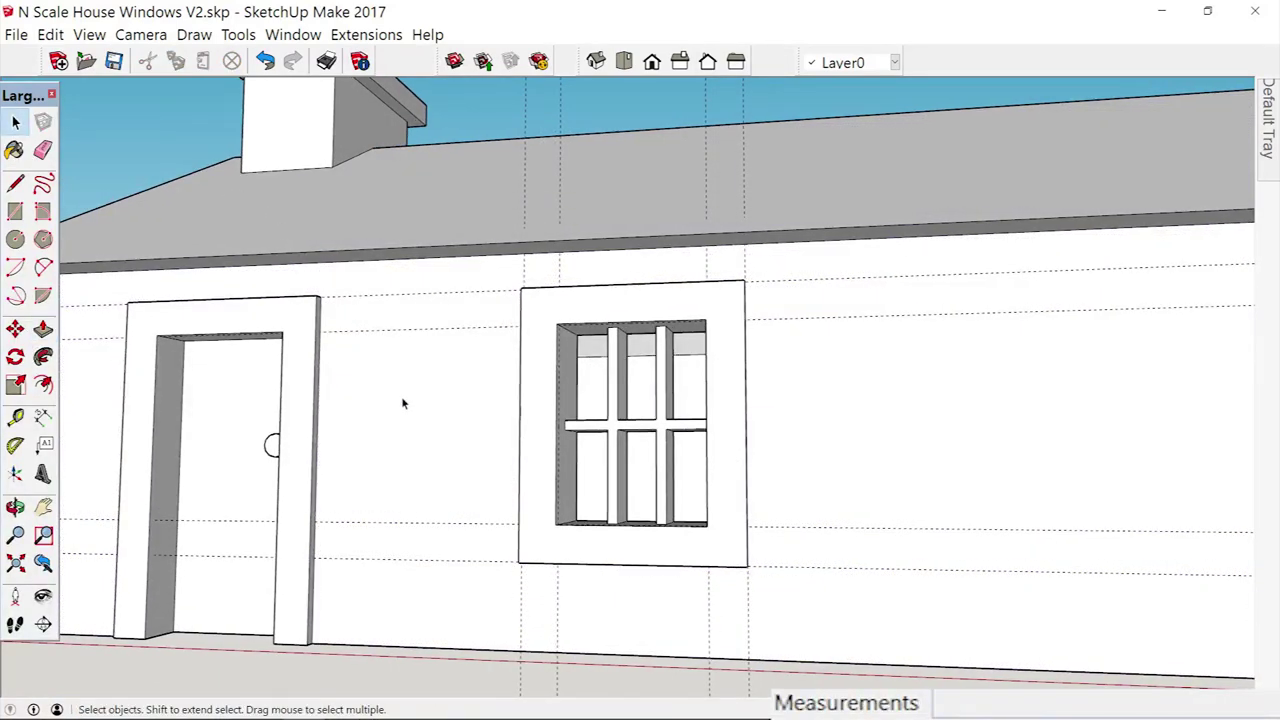
scroll(401, 396, "down", 1)
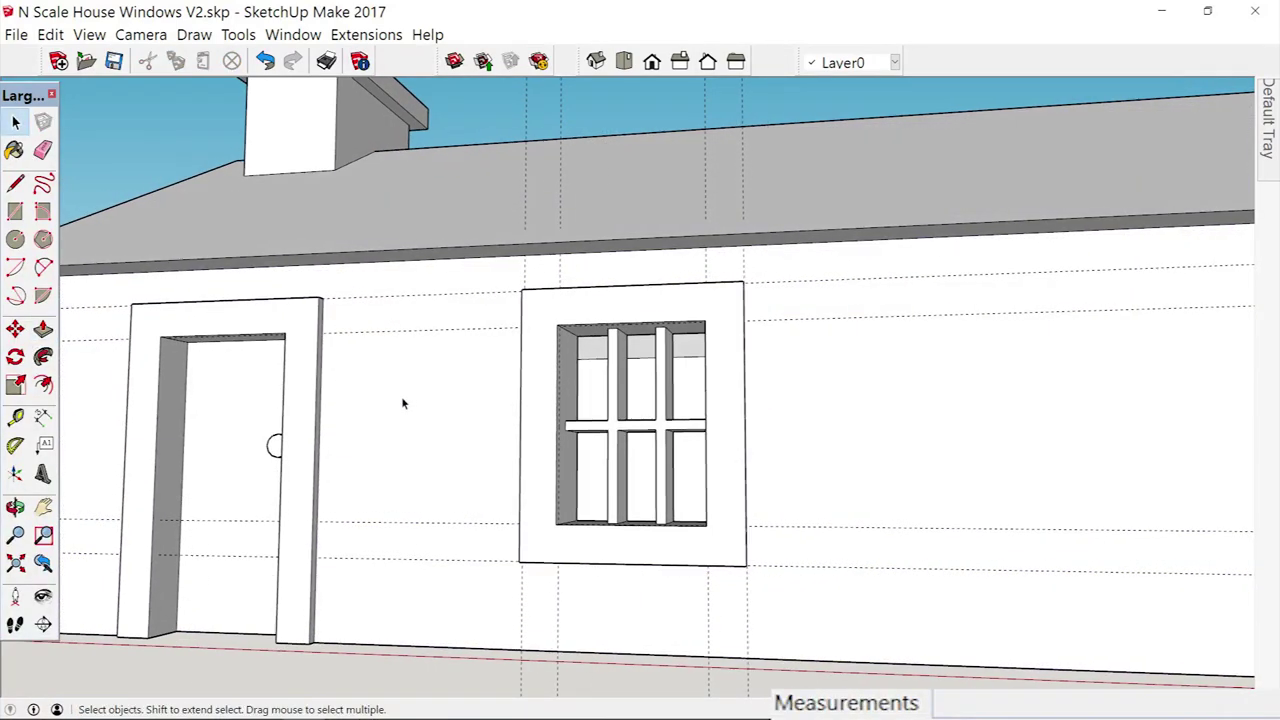
left_click(52, 35)
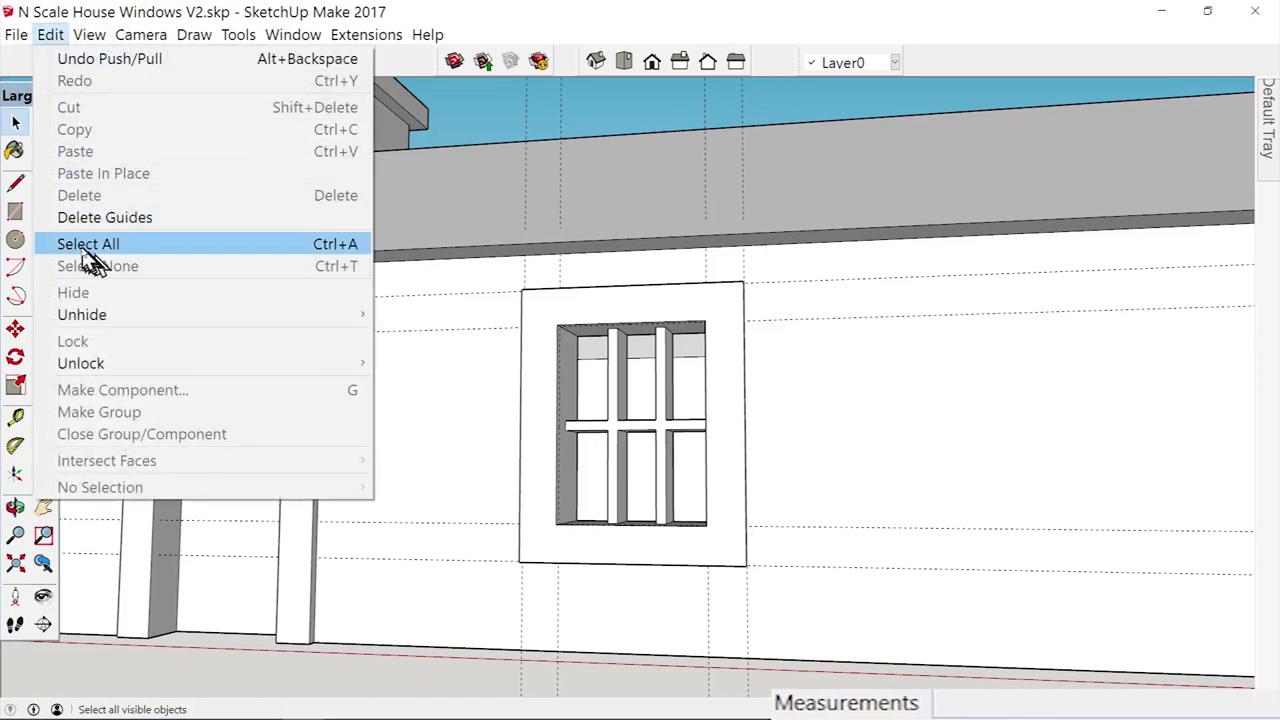
left_click(70, 217)
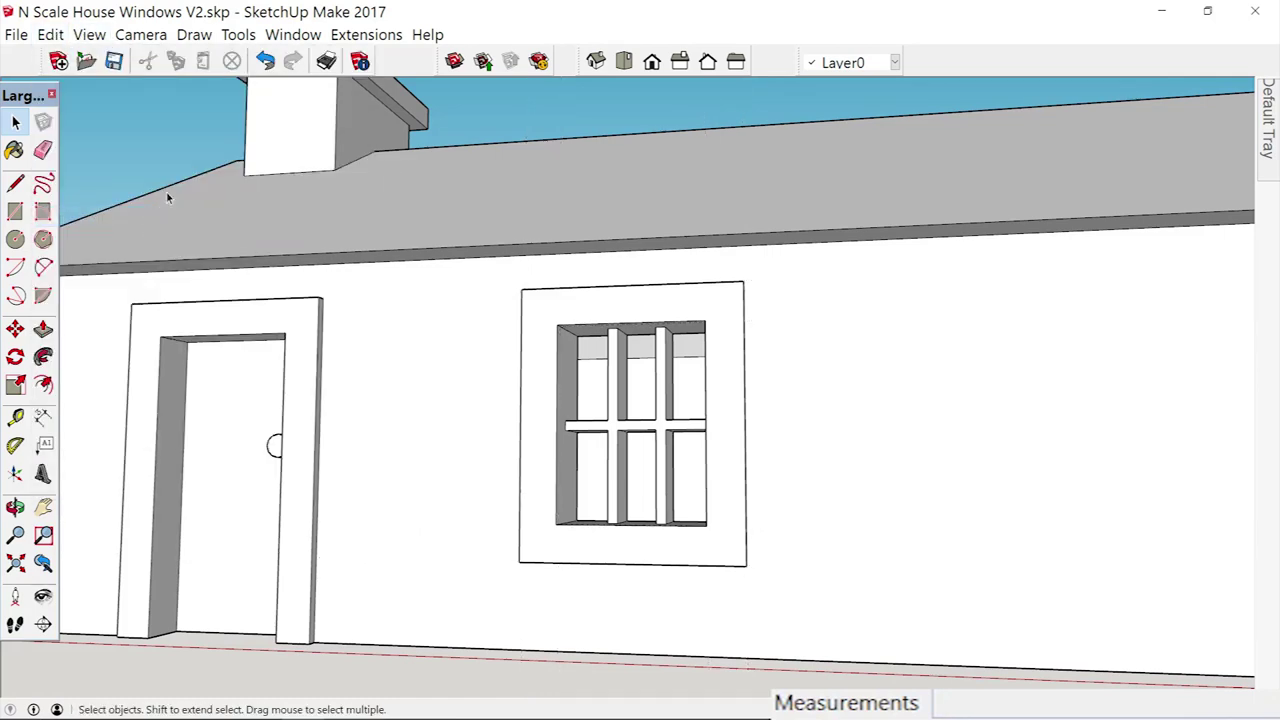